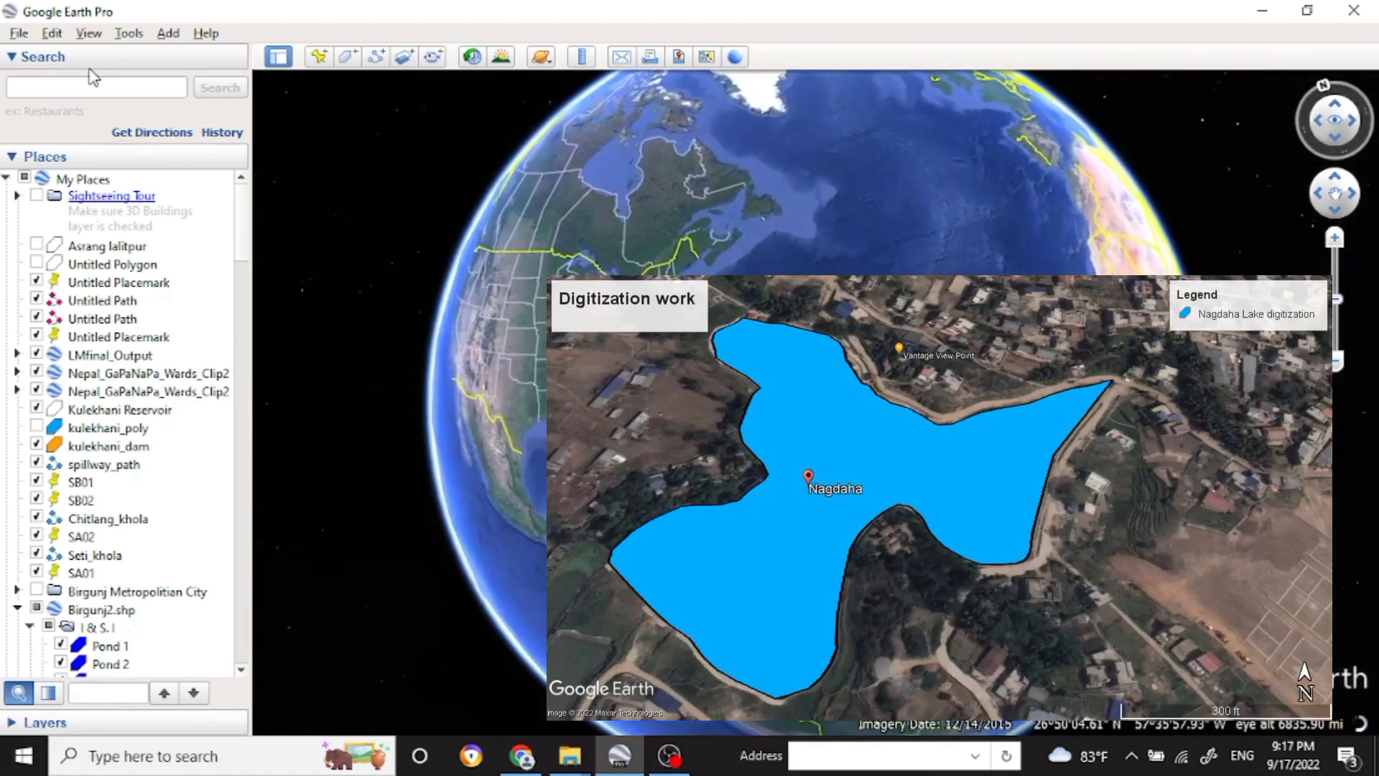
Search for Nagdaha, Lalitpur, Nepal and bring the whole lake into close view
{"action": "left_click", "coordinate": [91, 87]}
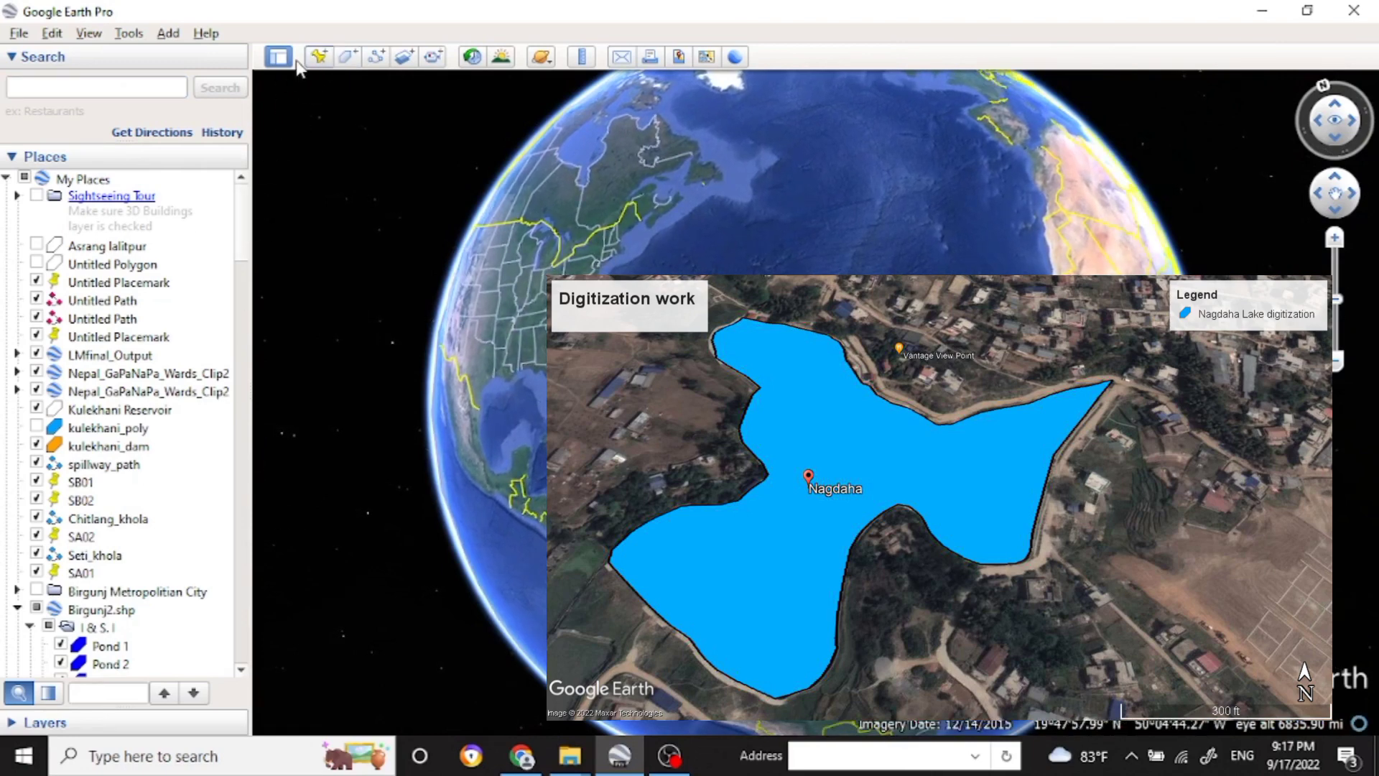
{"action": "left_click", "coordinate": [121, 85]}
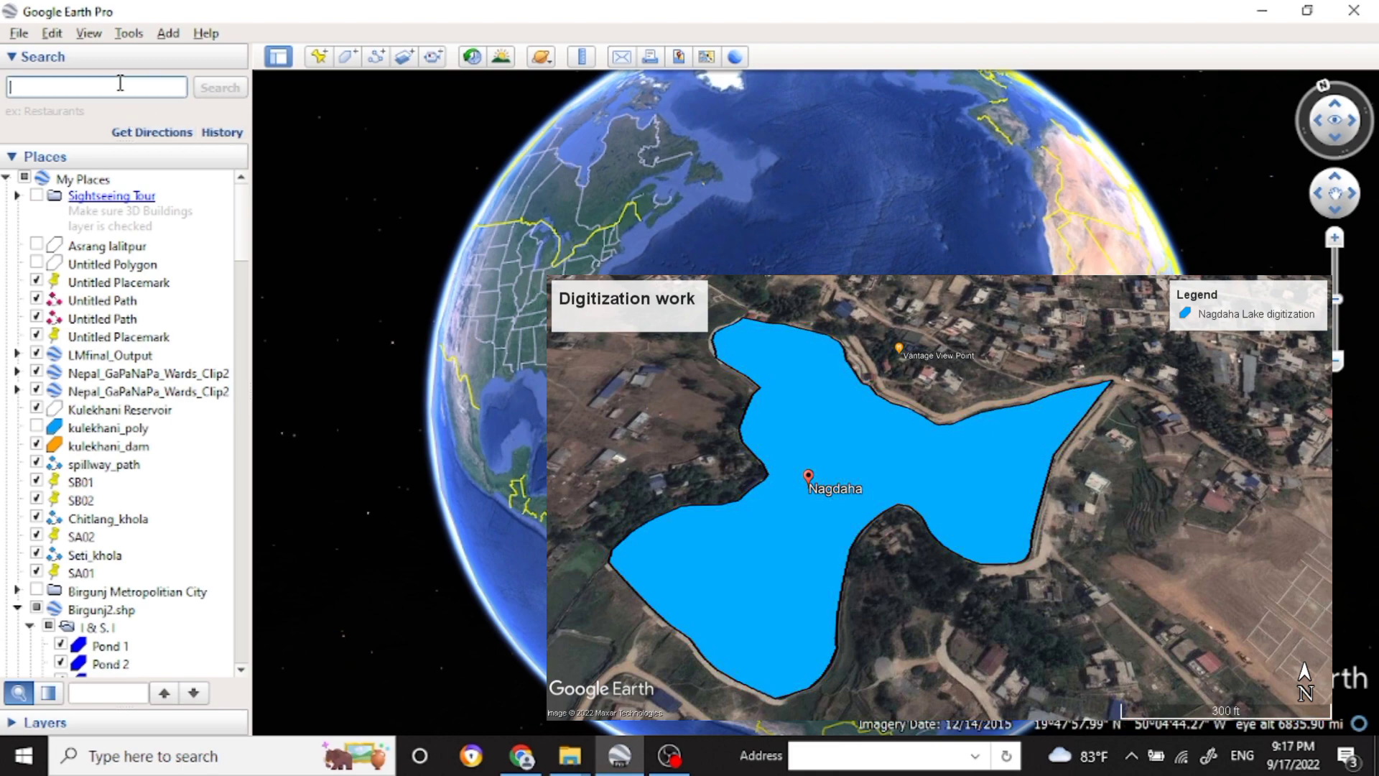
{"action": "type", "text": "na"}
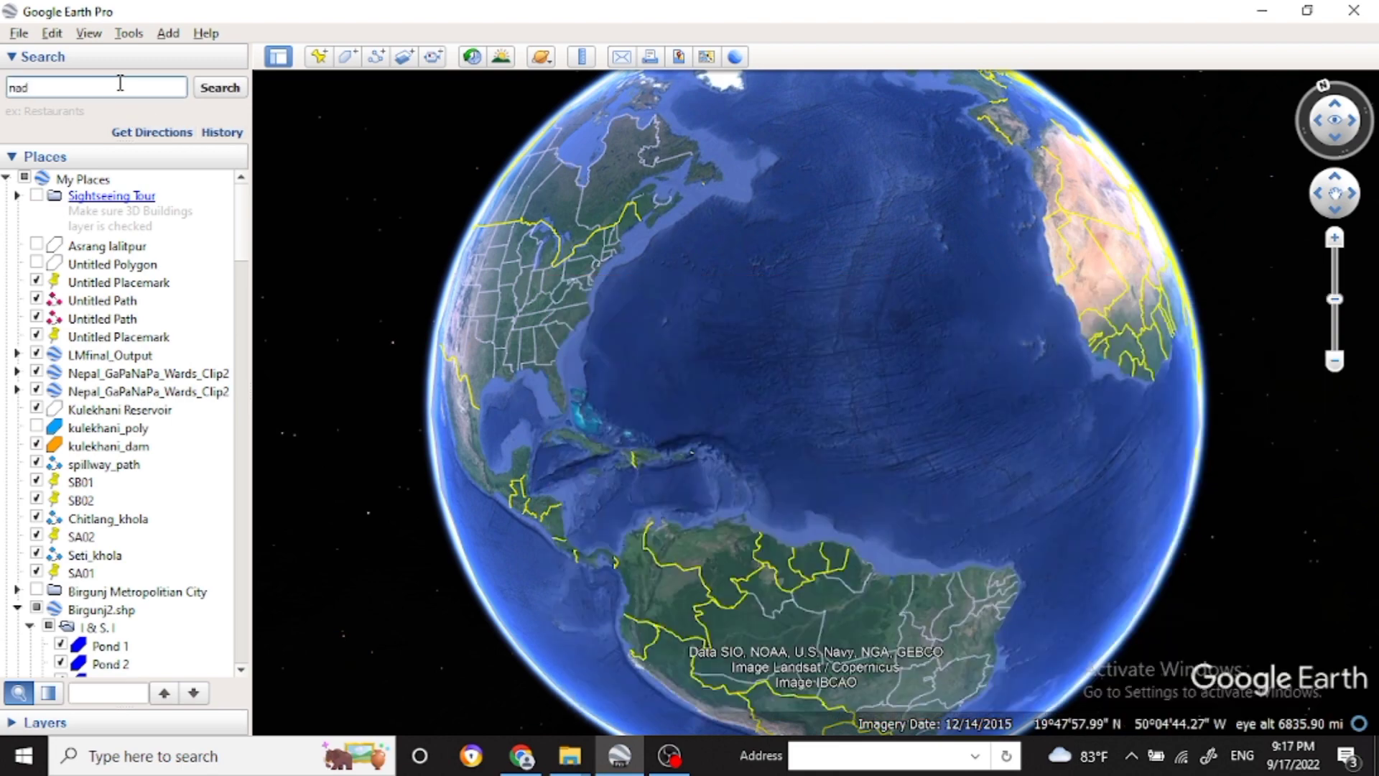
{"action": "type", "text": "gdaha"}
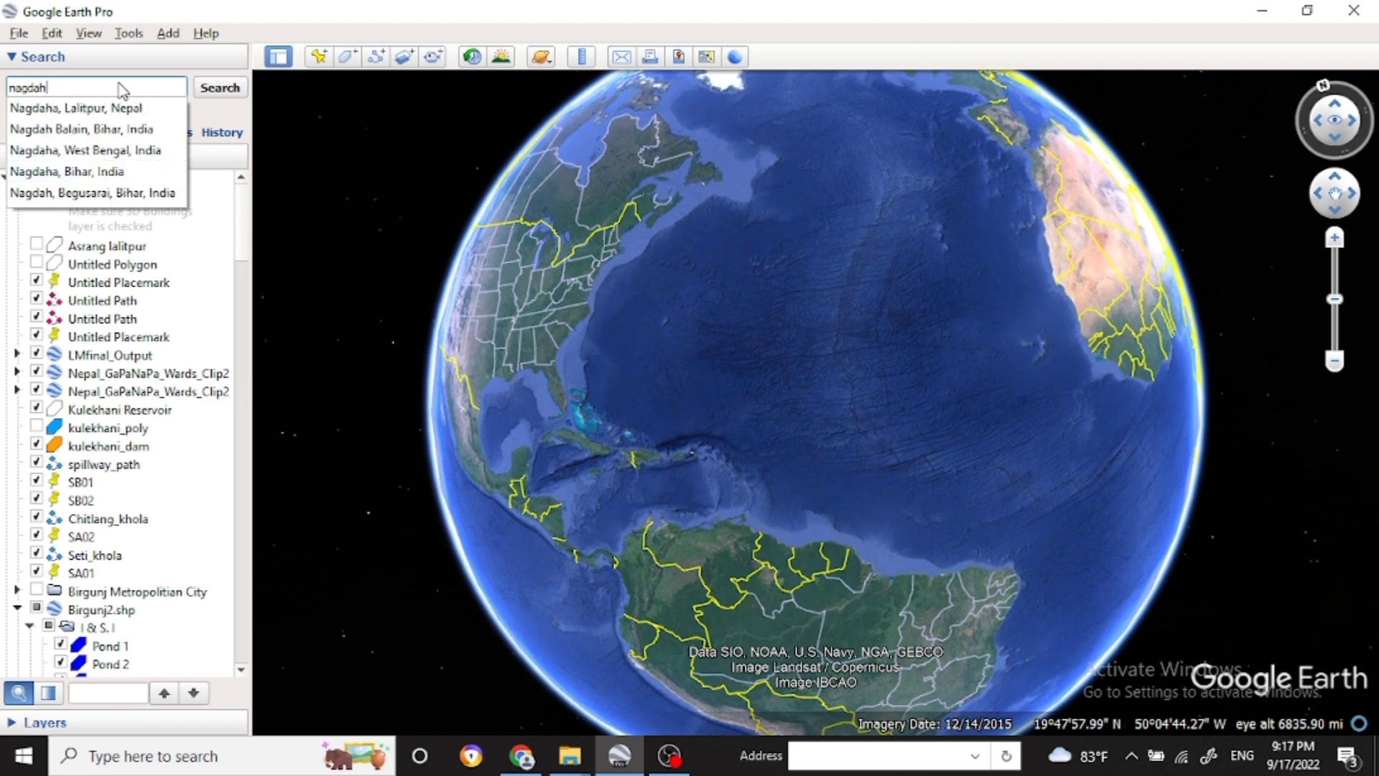
{"action": "left_click", "coordinate": [68, 108]}
{"action": "left_click", "coordinate": [228, 91]}
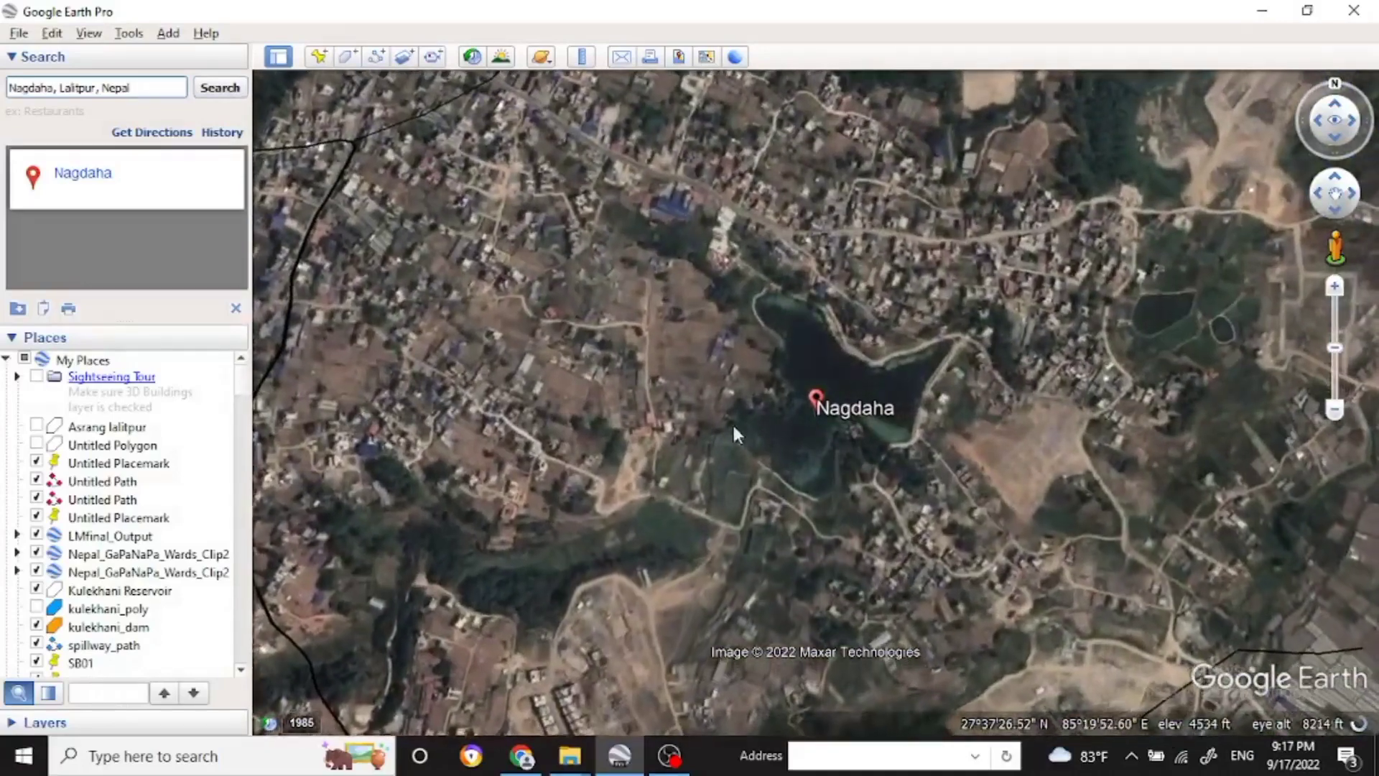
{"action": "scroll", "coordinate": [807, 439], "scroll_direction": "up", "scroll_amount": 3}
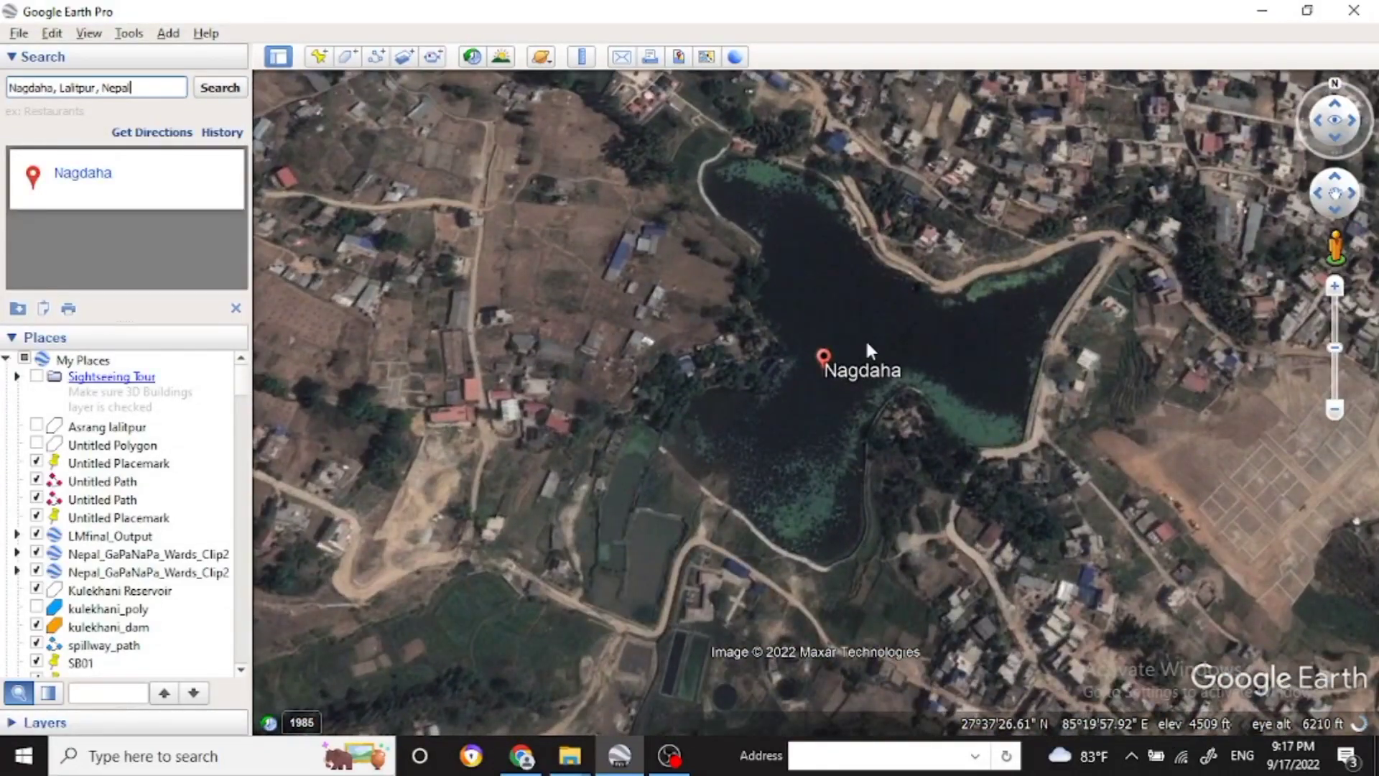
{"action": "scroll", "coordinate": [876, 334], "scroll_direction": "up", "scroll_amount": 2}
{"action": "scroll", "coordinate": [907, 327], "scroll_direction": "up", "scroll_amount": 2}
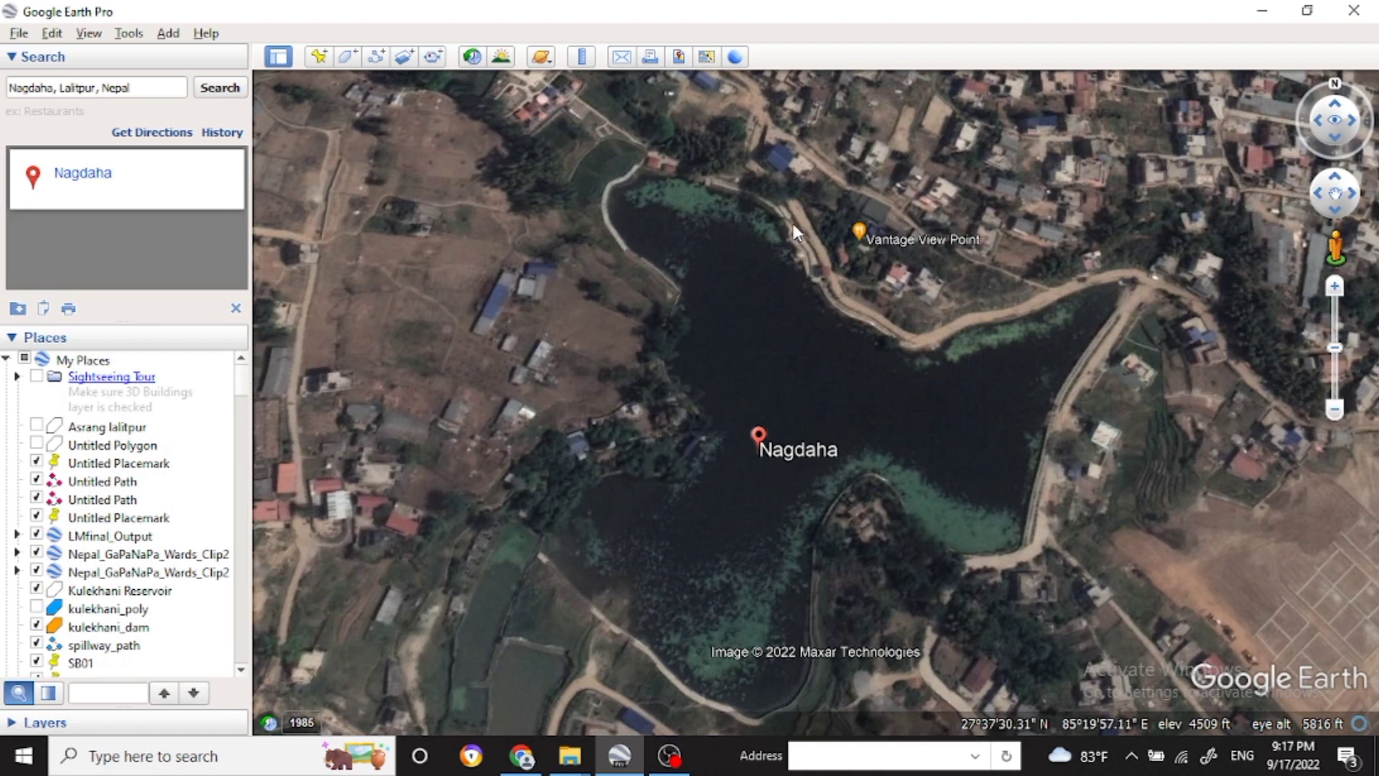
Examine the creation settings for a new placemark, polygon and path without keeping any of them
{"action": "left_click", "coordinate": [319, 57]}
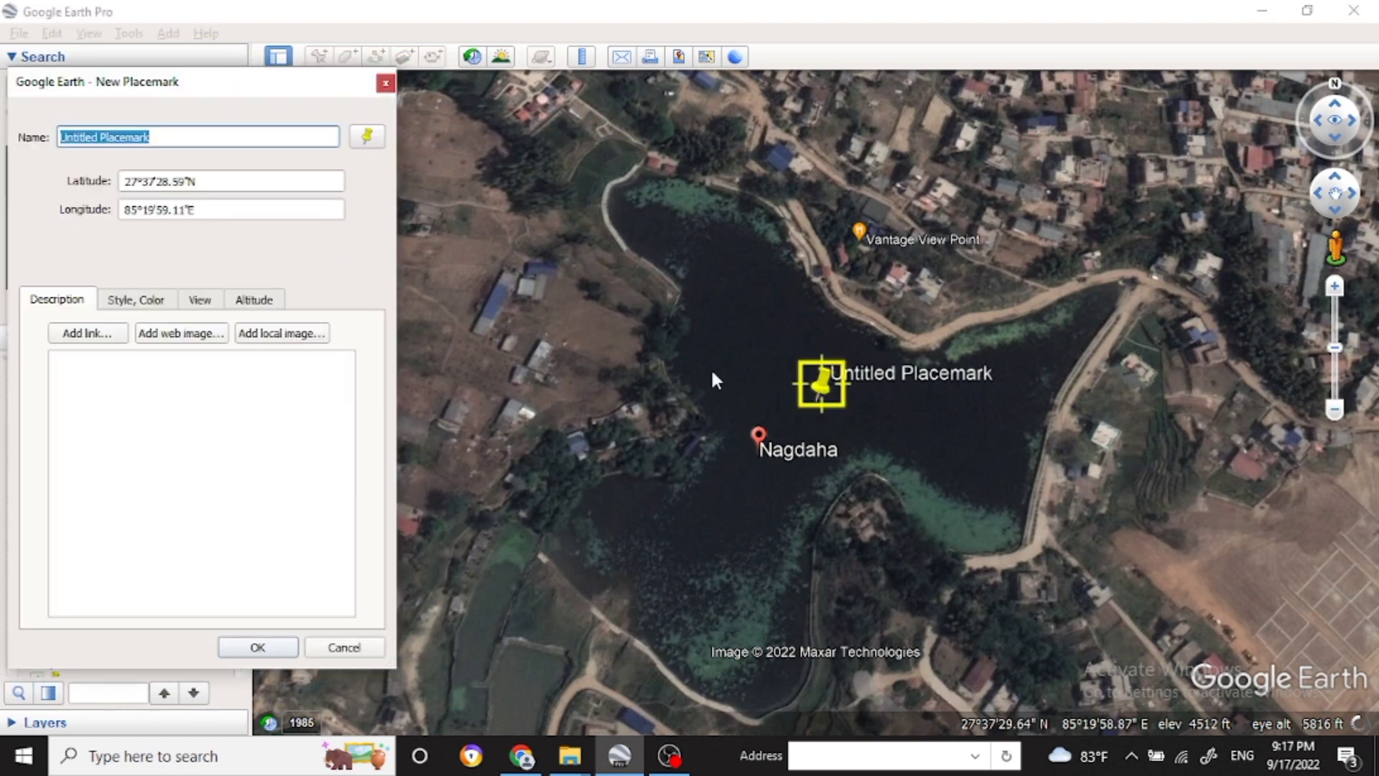
{"action": "left_click", "coordinate": [385, 84]}
{"action": "left_click", "coordinate": [350, 58]}
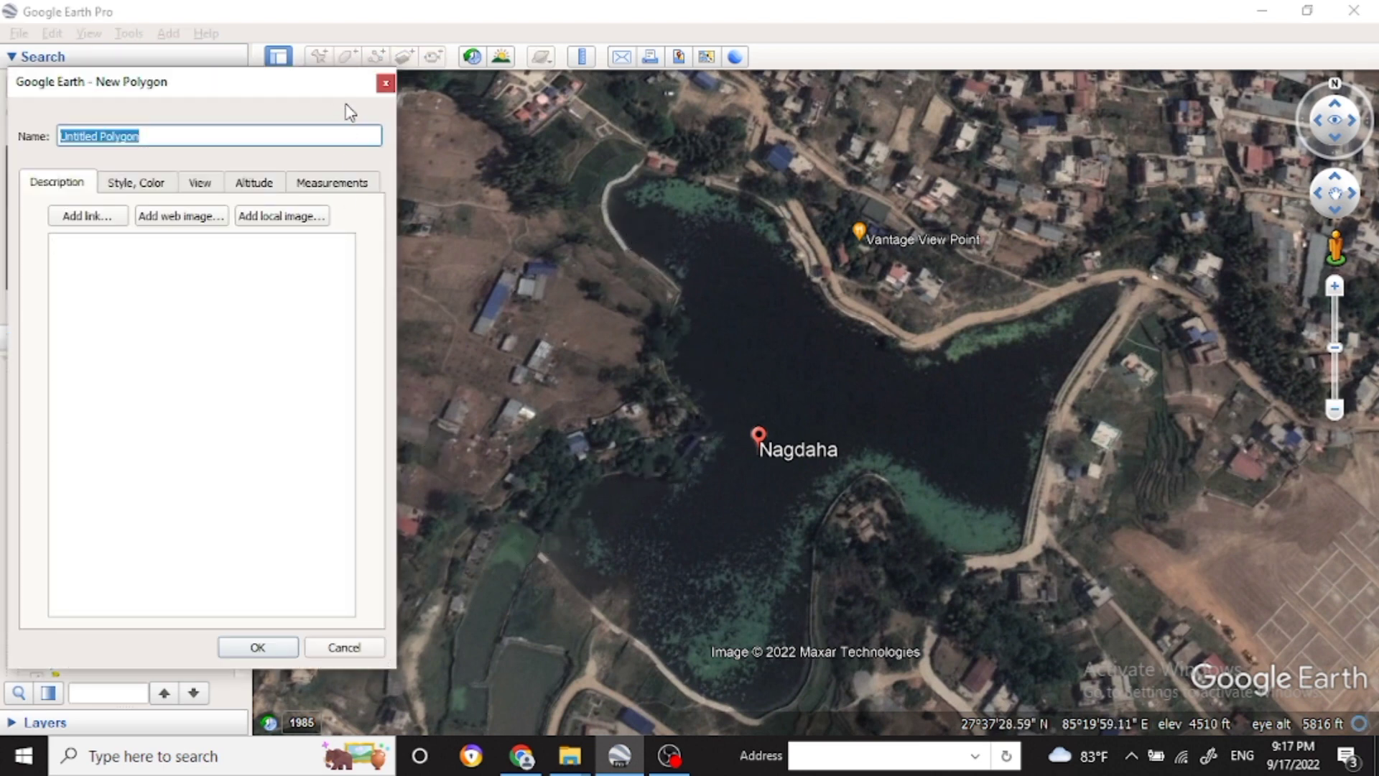
{"action": "left_click", "coordinate": [386, 83]}
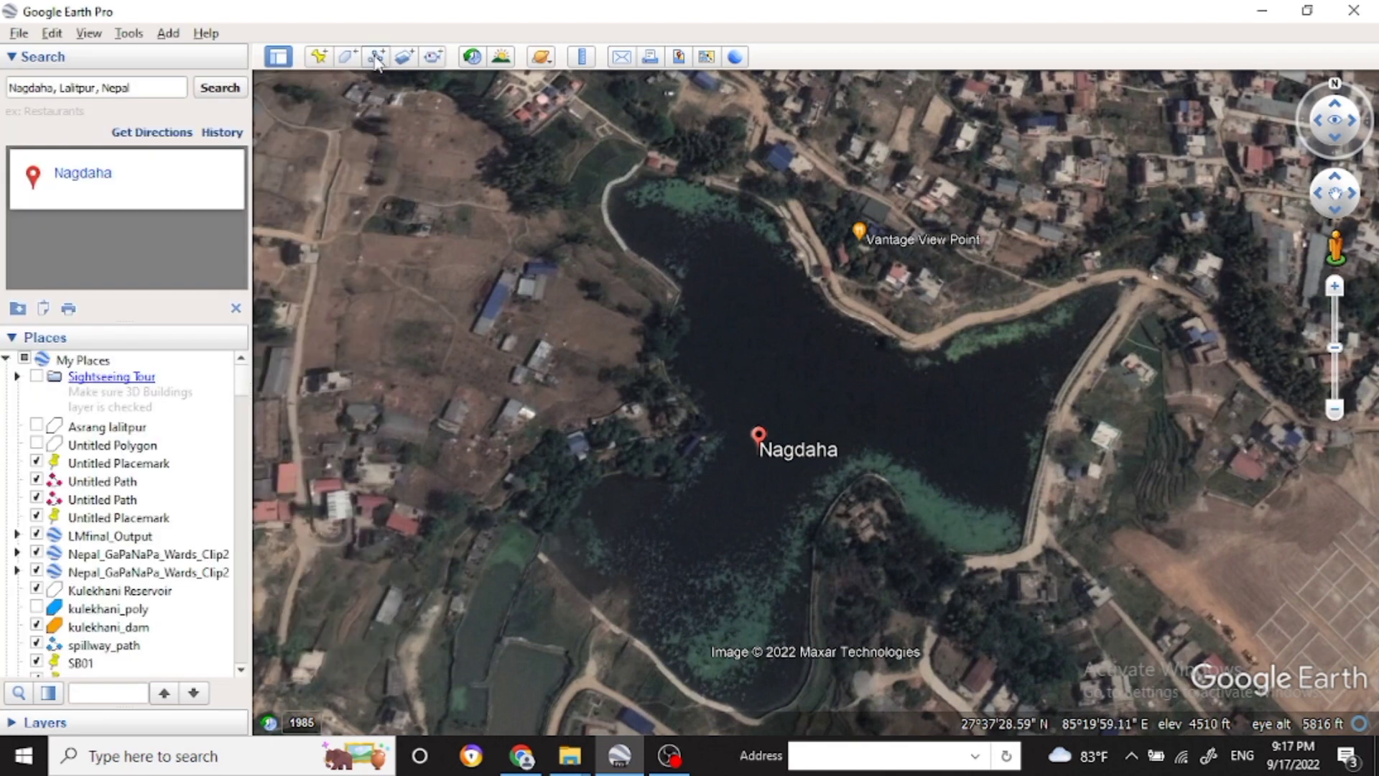
{"action": "left_click", "coordinate": [375, 57]}
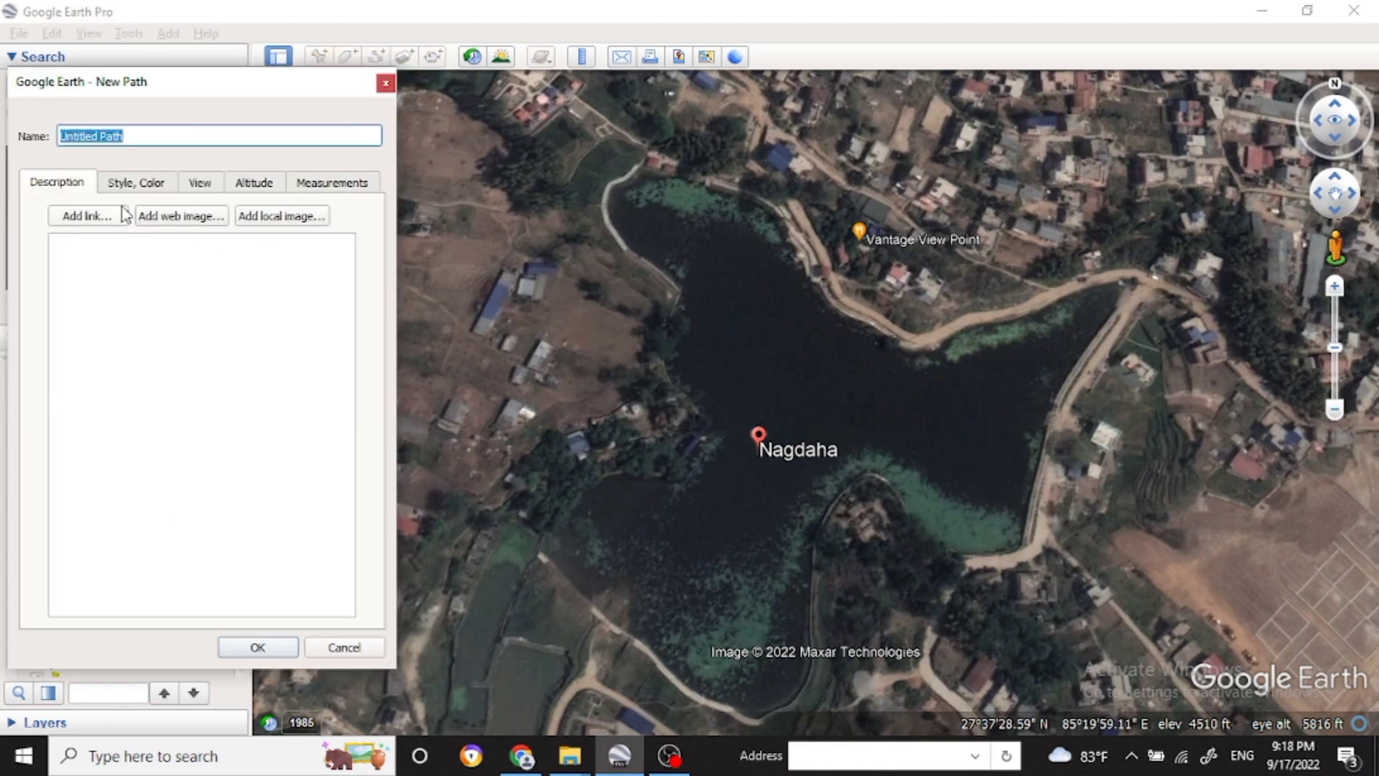
{"action": "left_click", "coordinate": [144, 184]}
{"action": "left_click", "coordinate": [223, 190]}
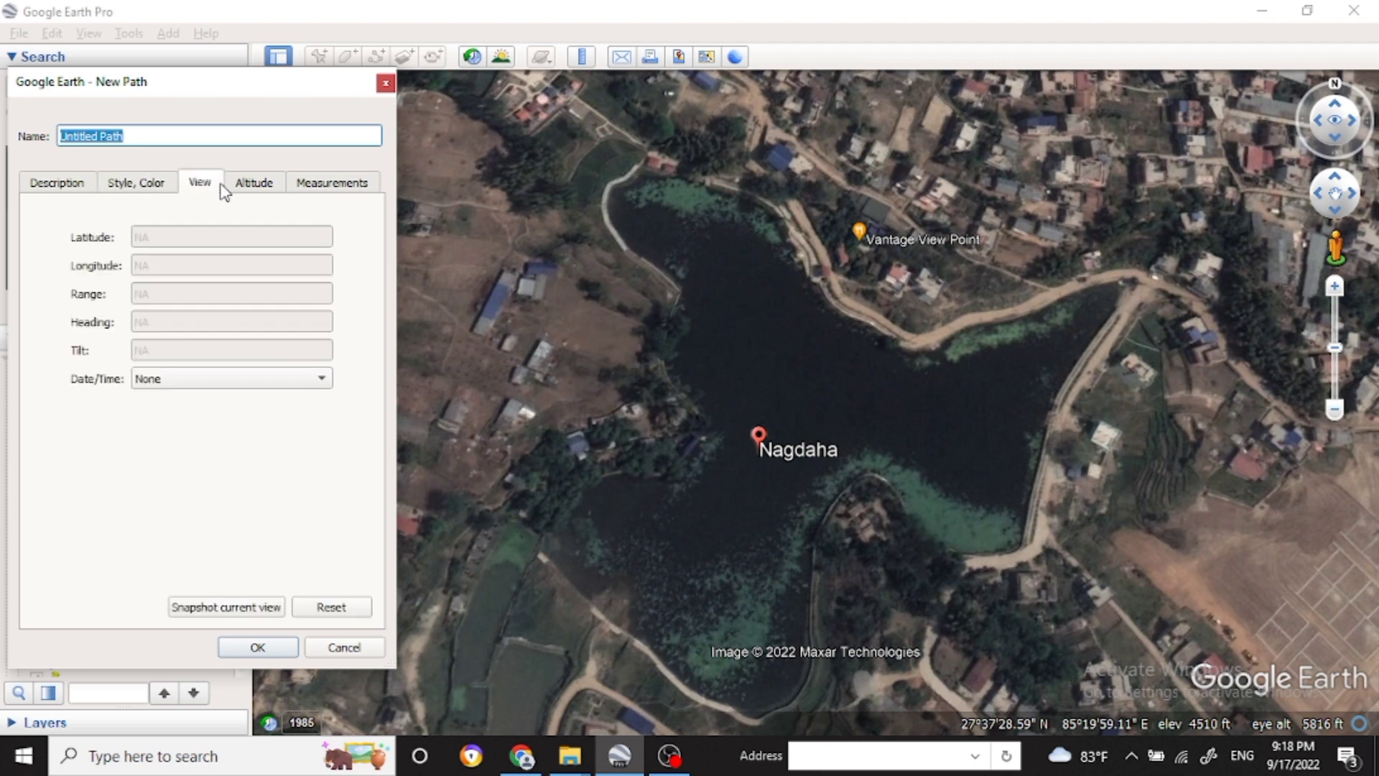
{"action": "left_click", "coordinate": [252, 185]}
{"action": "left_click", "coordinate": [386, 84]}
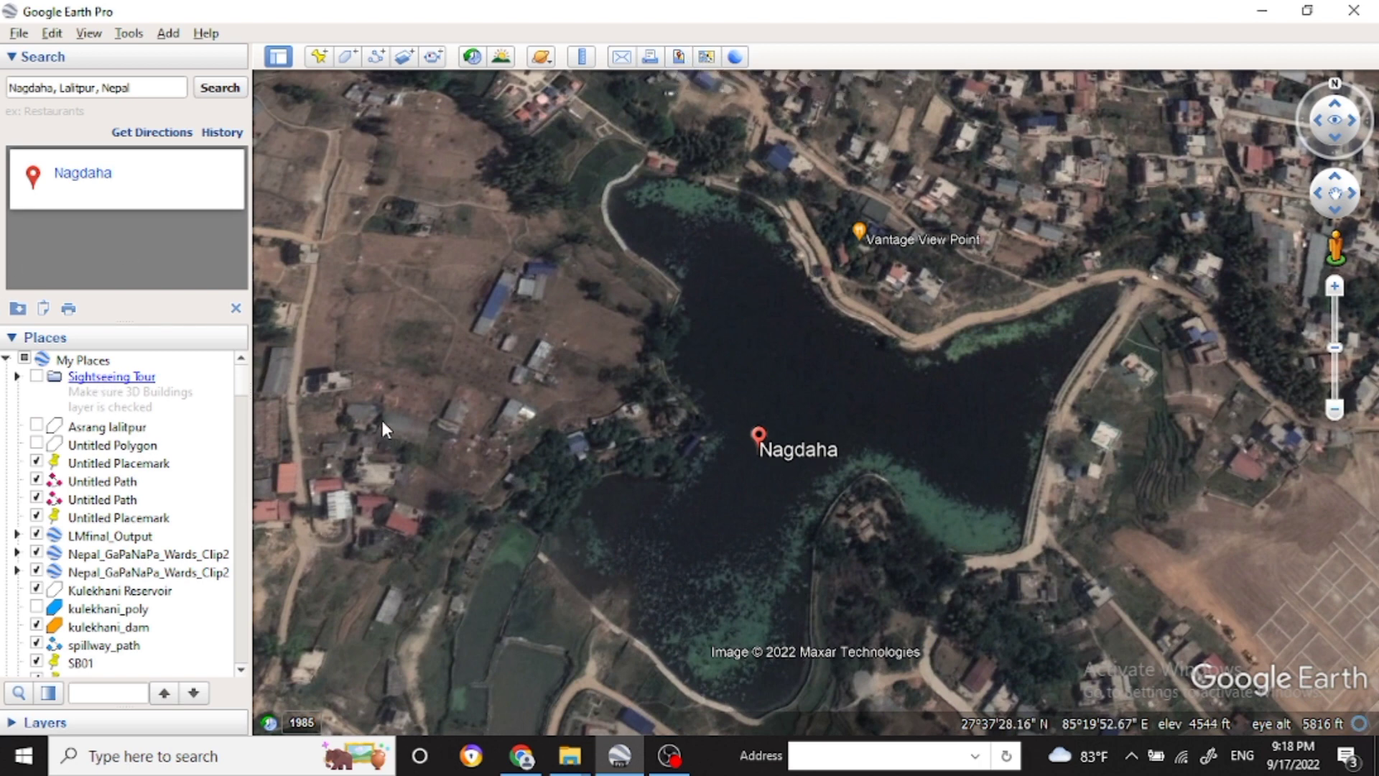
Create a folder named Nagdaha Lake in My Places
{"action": "right_click", "coordinate": [84, 367]}
{"action": "mouse_move", "coordinate": [151, 374]}
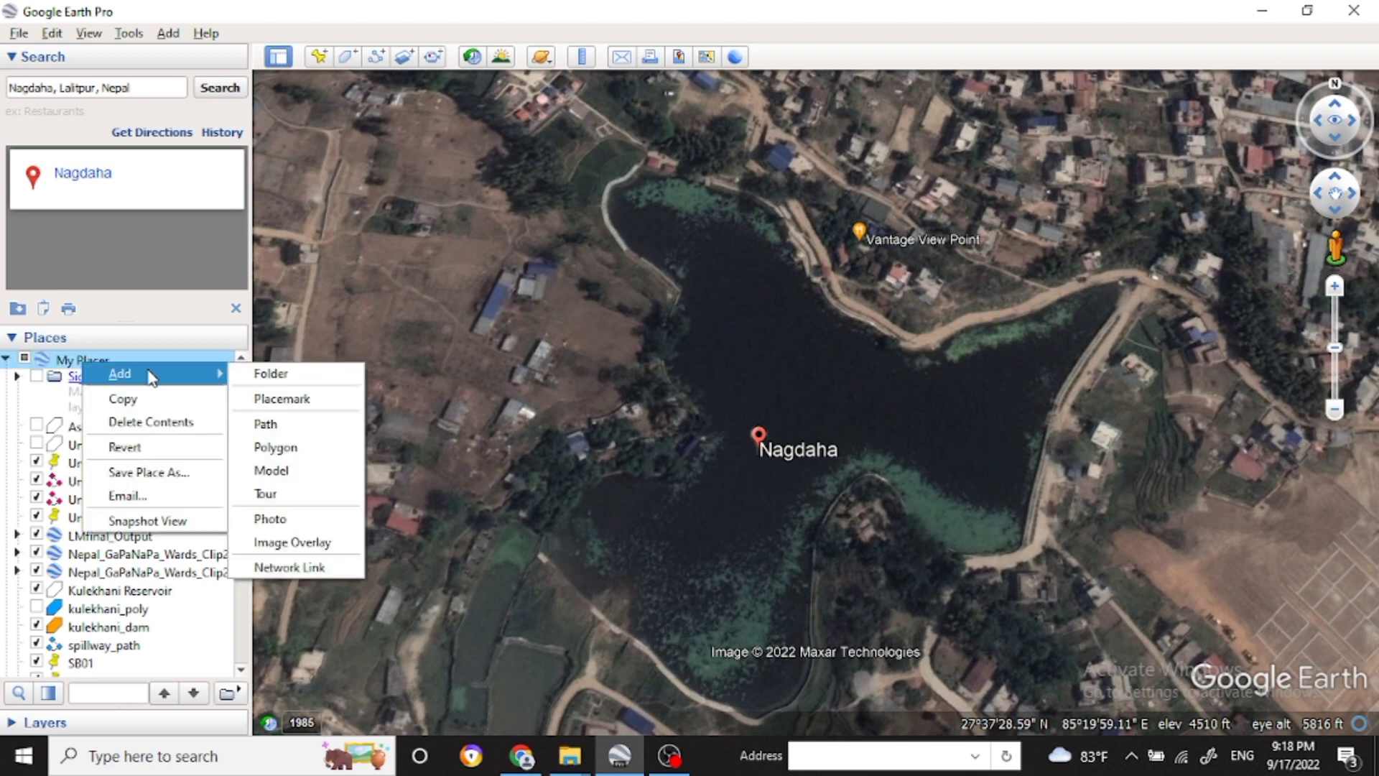
{"action": "left_click", "coordinate": [267, 374]}
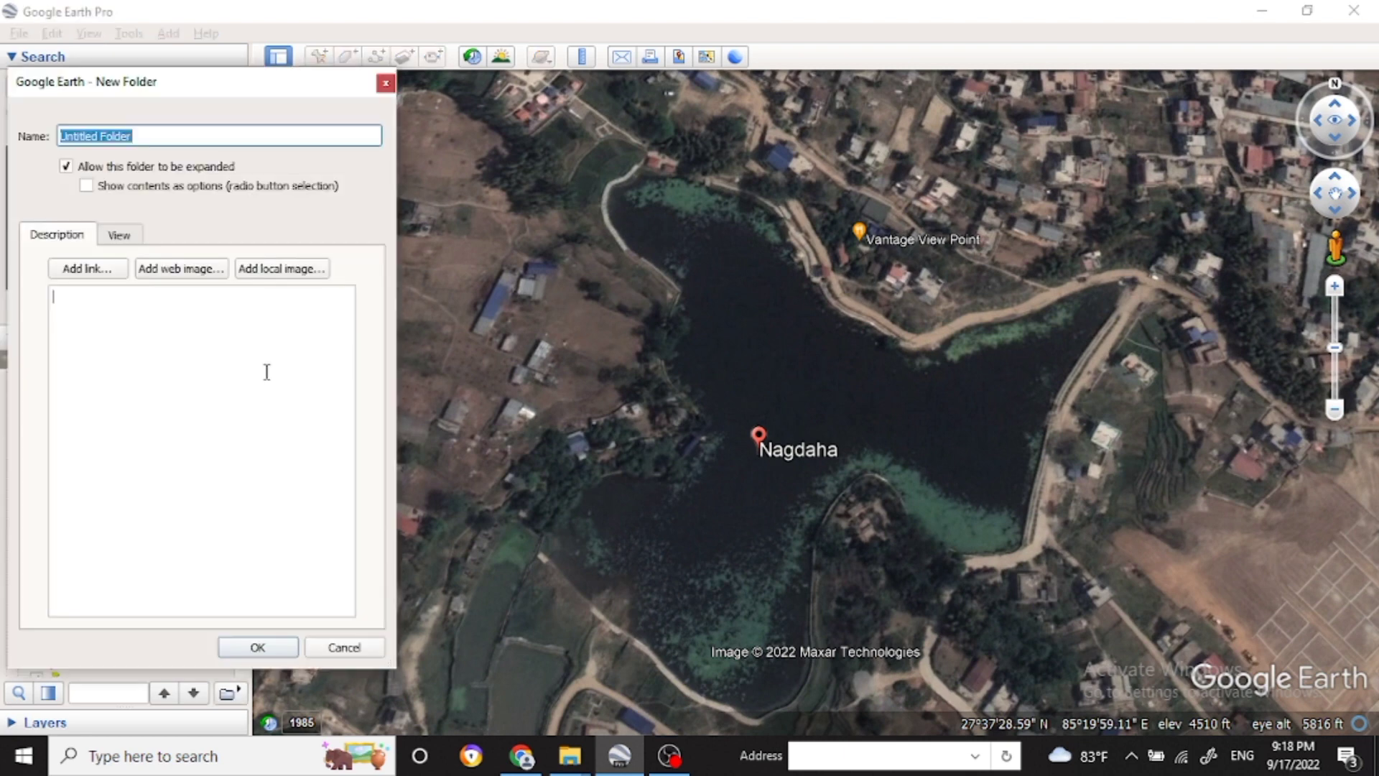
{"action": "left_click", "coordinate": [194, 343]}
{"action": "type", "text": "N"}
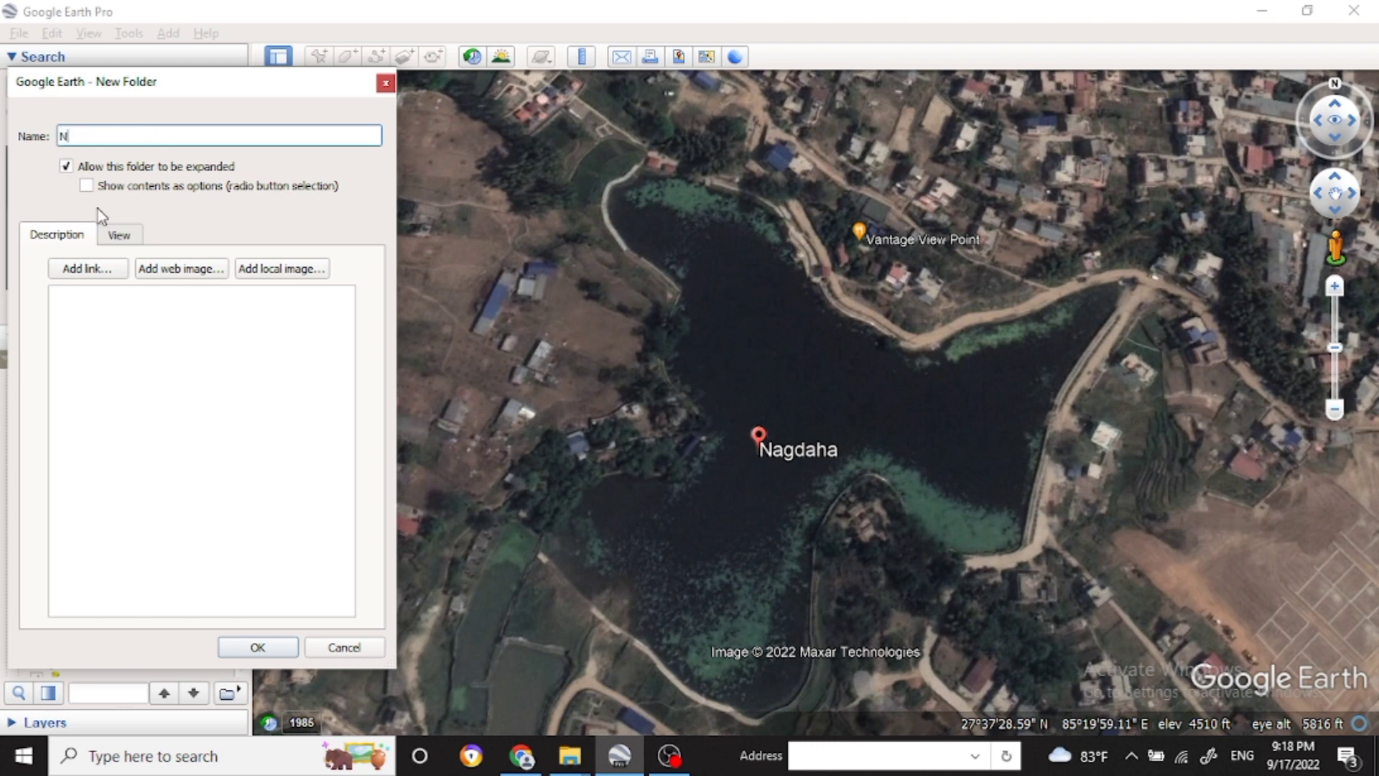
{"action": "type", "text": "agdaha Lake"}
{"action": "left_click", "coordinate": [121, 236]}
{"action": "left_click", "coordinate": [76, 237]}
{"action": "left_click", "coordinate": [277, 650]}
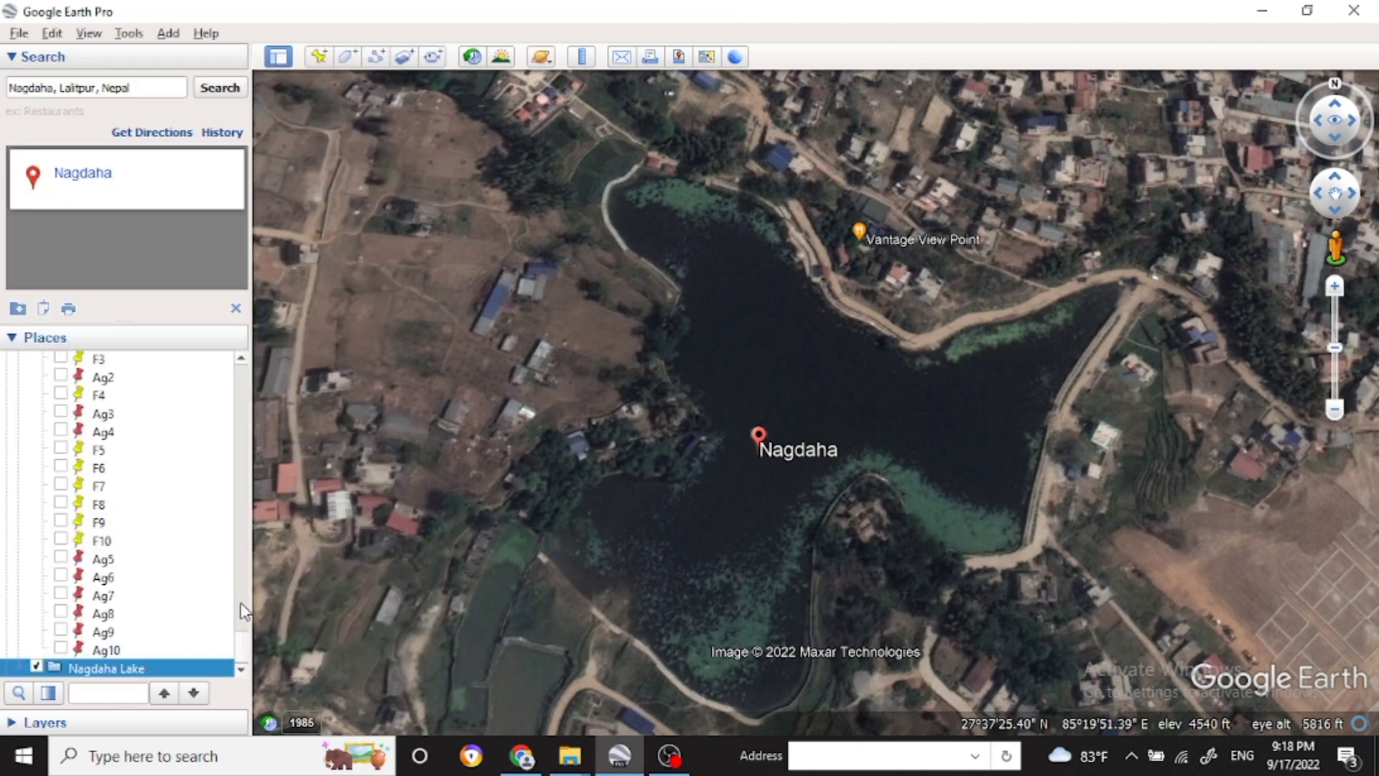
Start a new polygon inside the Nagdaha Lake folder
{"action": "scroll", "coordinate": [239, 428], "scroll_direction": "down", "scroll_amount": 1}
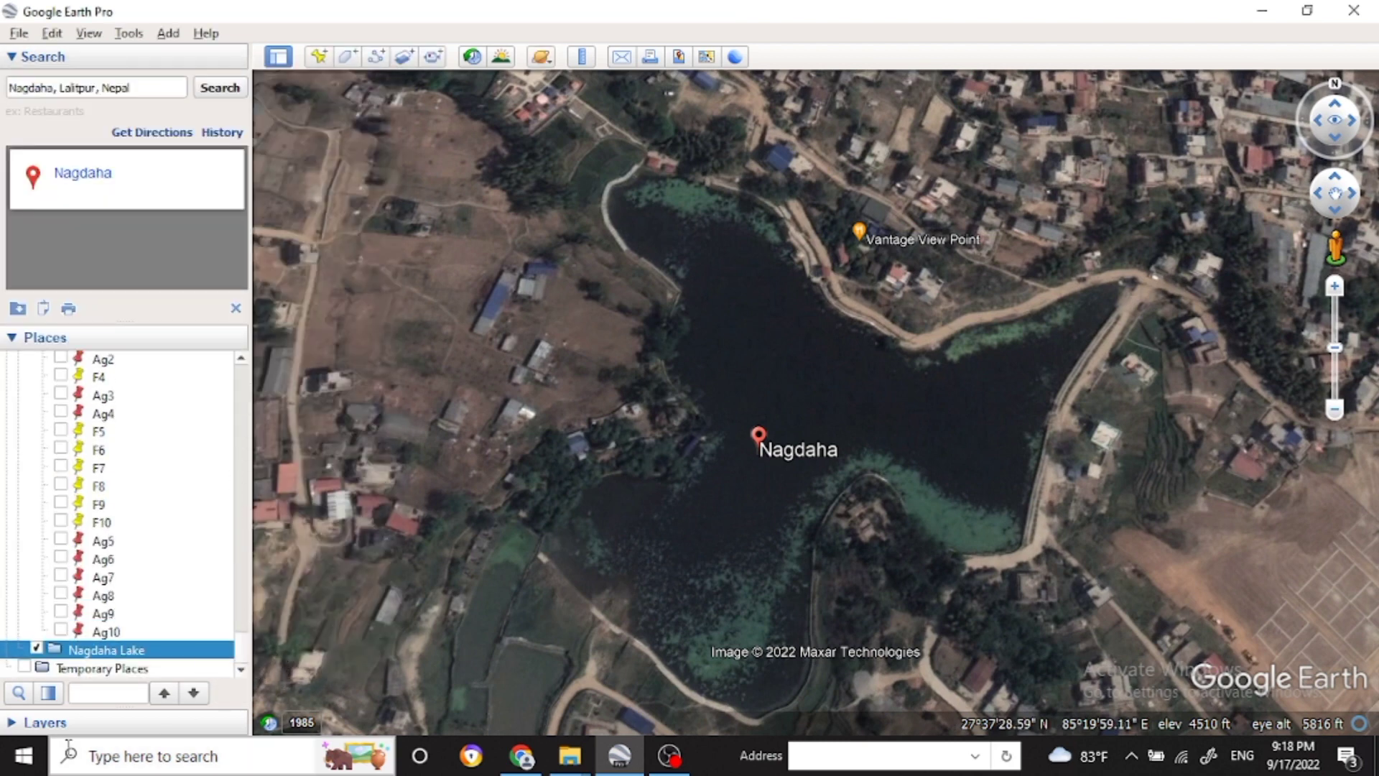
{"action": "right_click", "coordinate": [141, 653]}
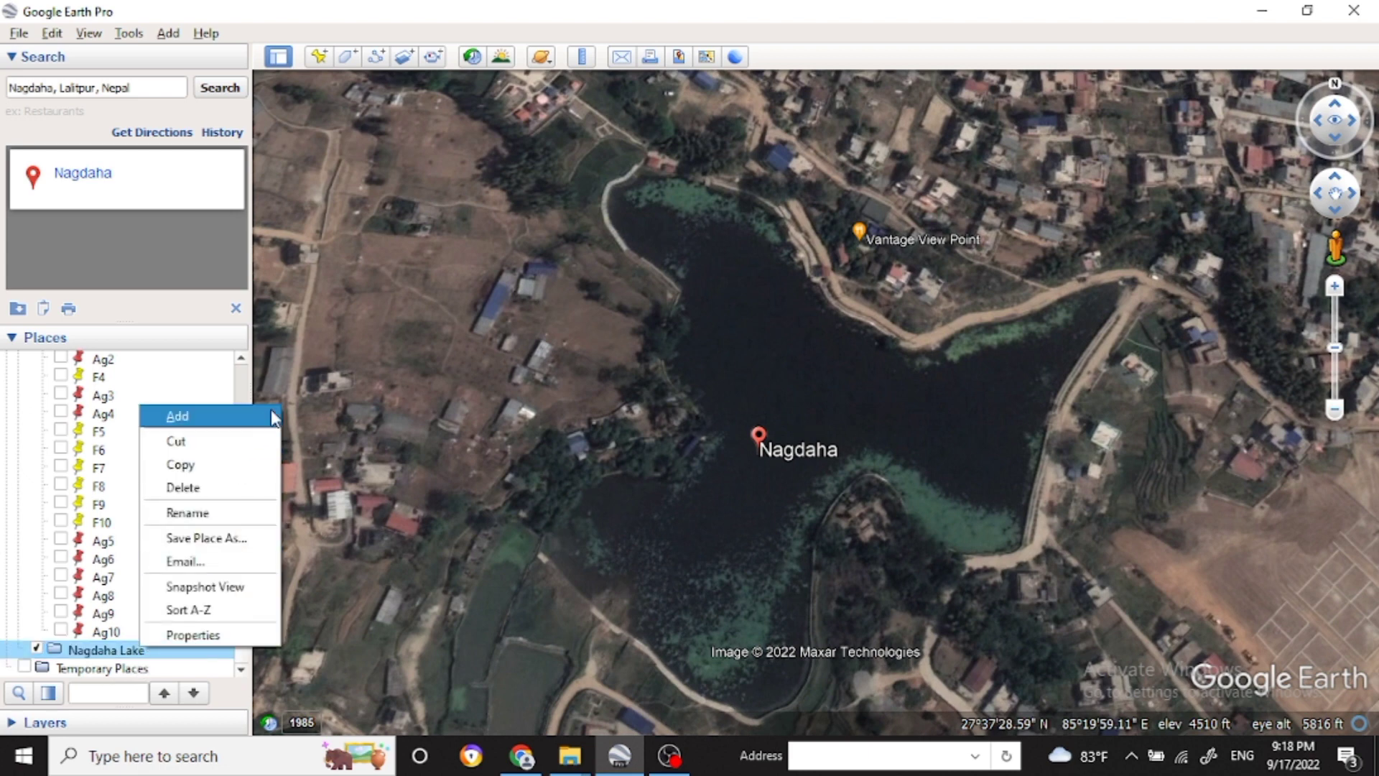
{"action": "mouse_move", "coordinate": [274, 416]}
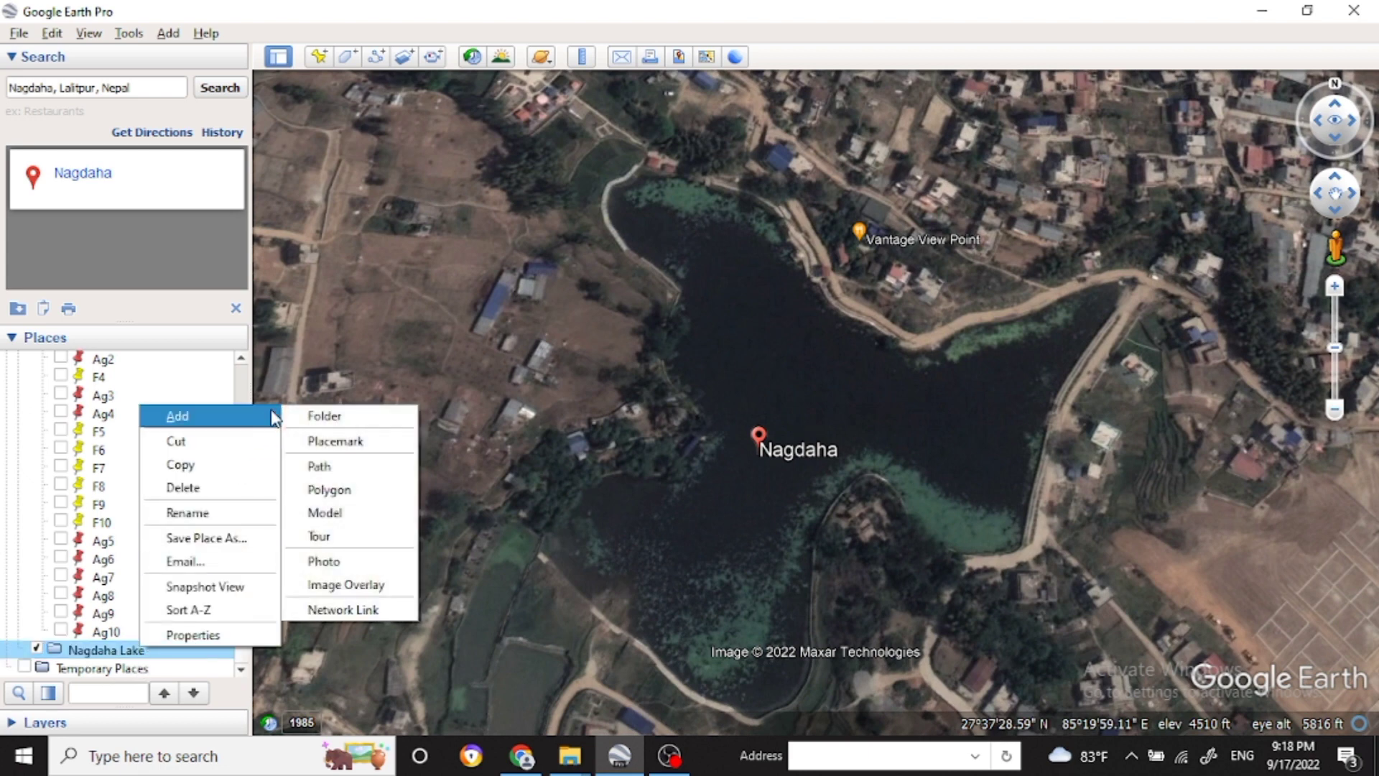
{"action": "left_click", "coordinate": [330, 490]}
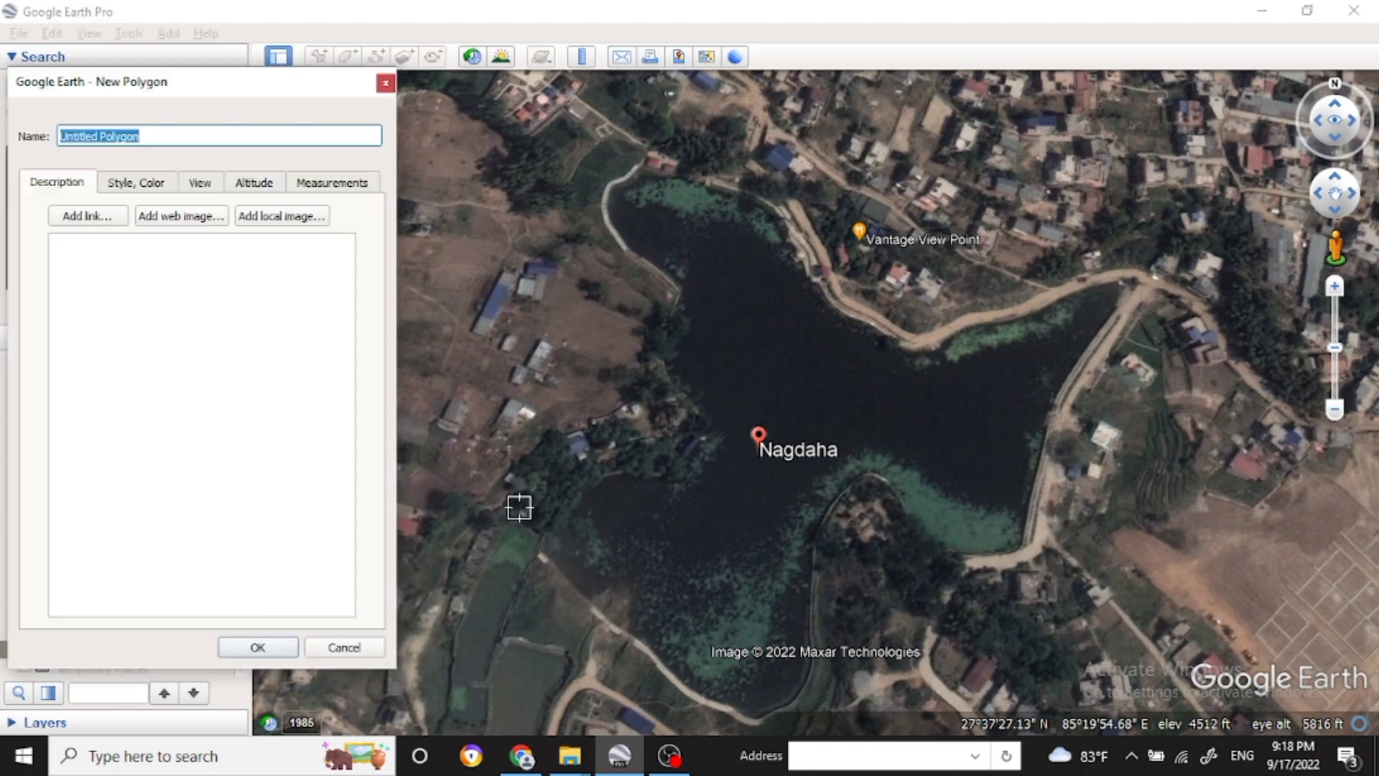
{"action": "left_click", "coordinate": [144, 136]}
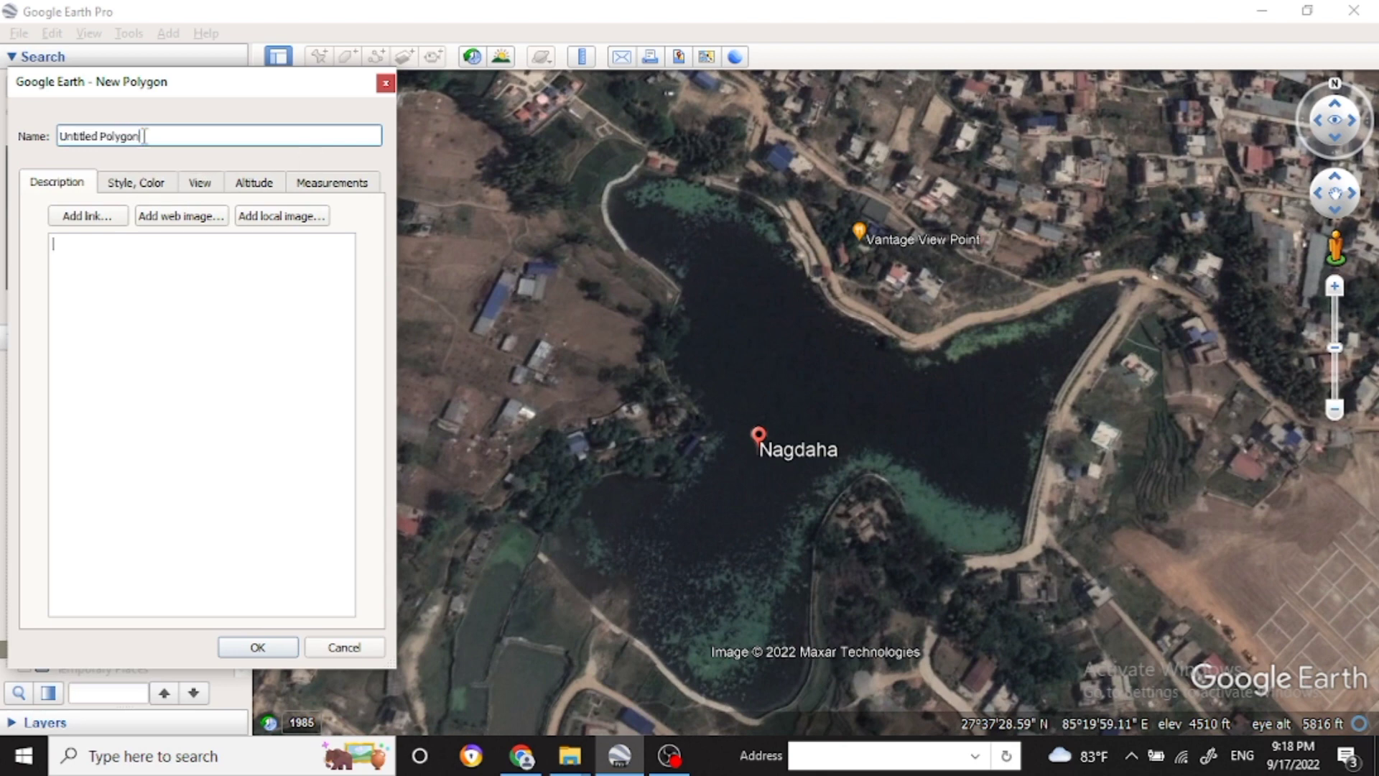
Style the new polygon with a red line (#ff0000) of width 2.0 and set its area to Outlined
{"action": "left_click", "coordinate": [168, 183]}
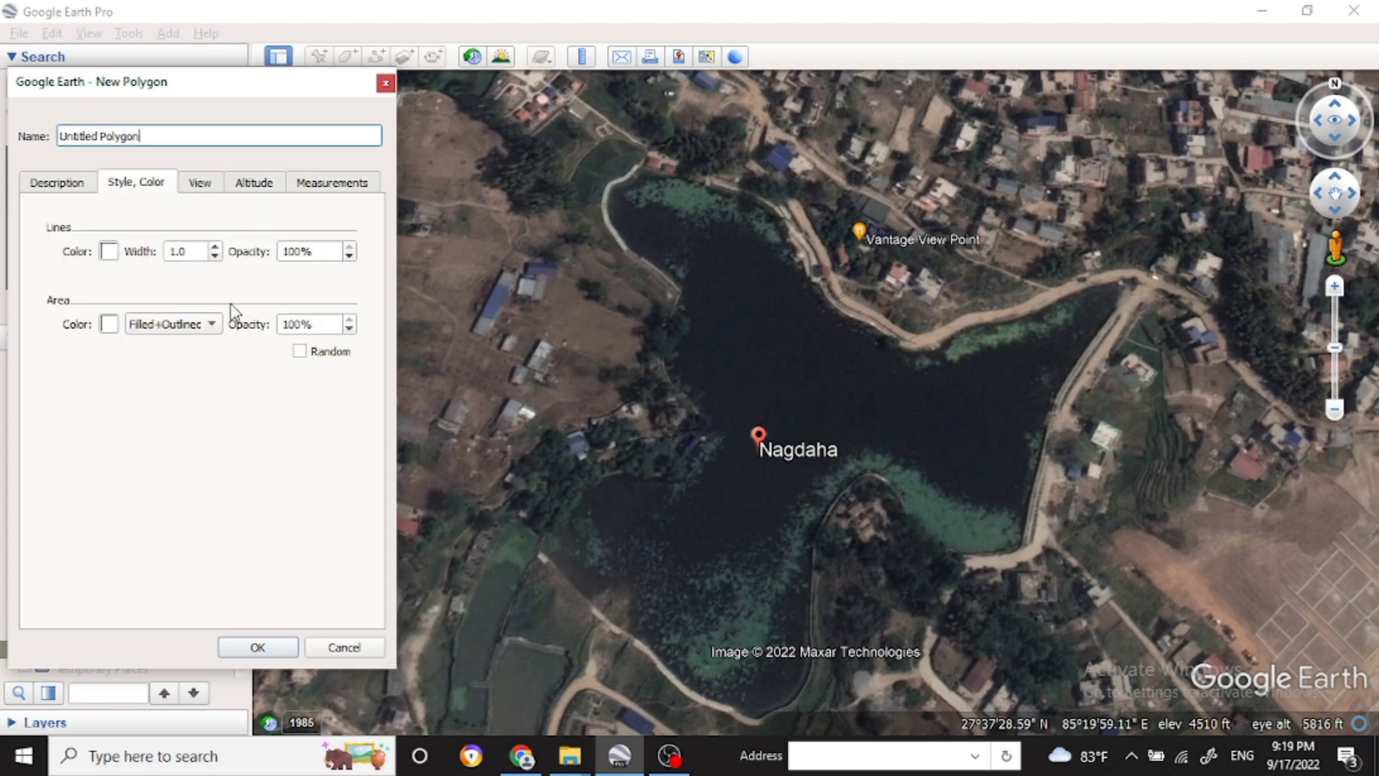
{"action": "left_click", "coordinate": [109, 251]}
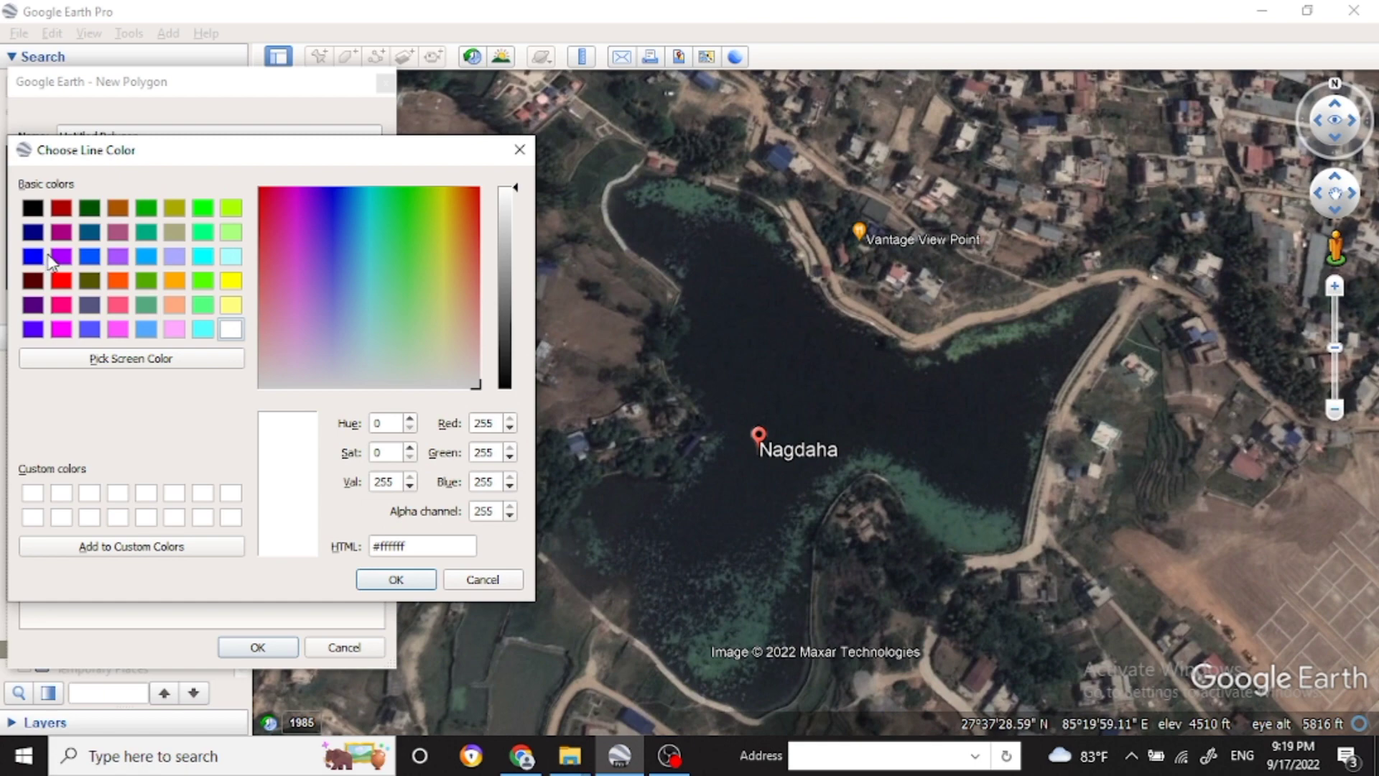
{"action": "left_click", "coordinate": [64, 282]}
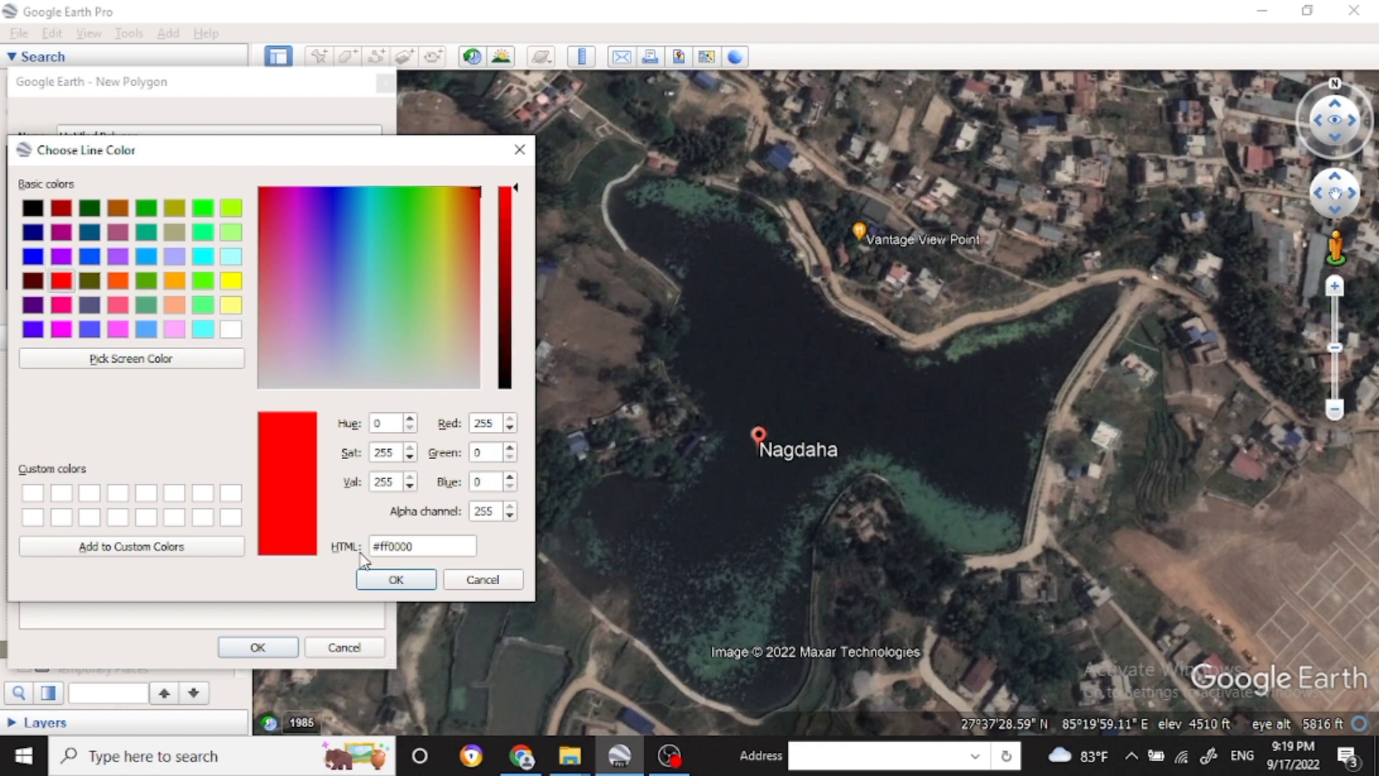
{"action": "left_click", "coordinate": [396, 579]}
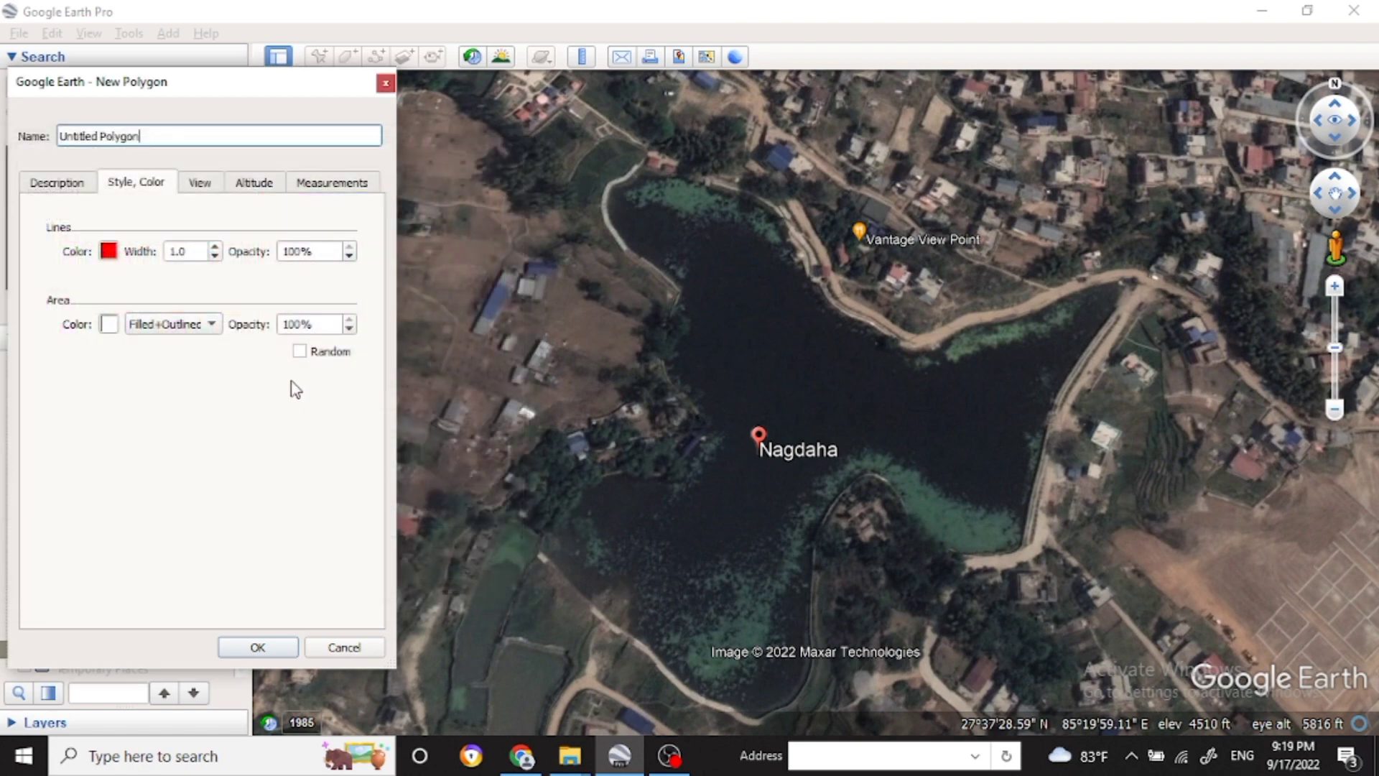
{"action": "left_click", "coordinate": [214, 248]}
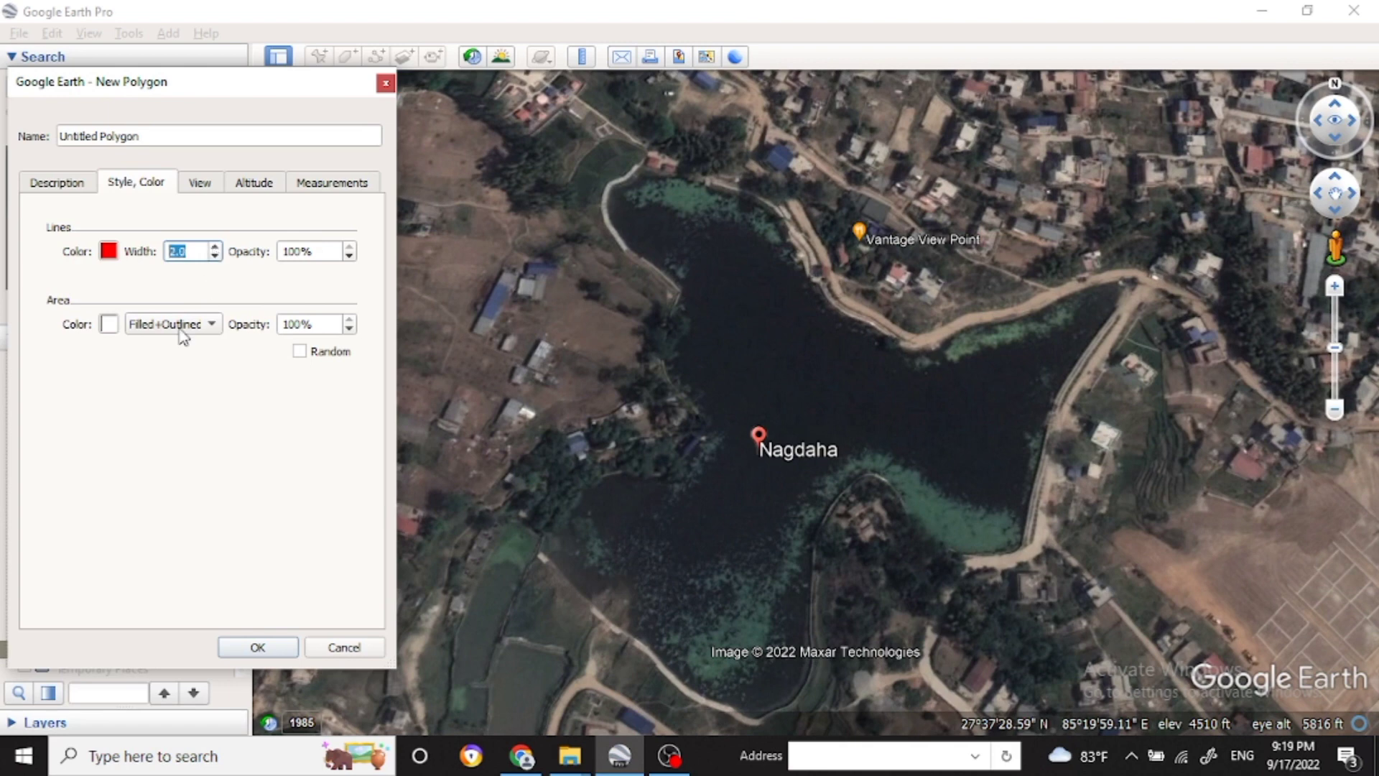
{"action": "left_click", "coordinate": [207, 329]}
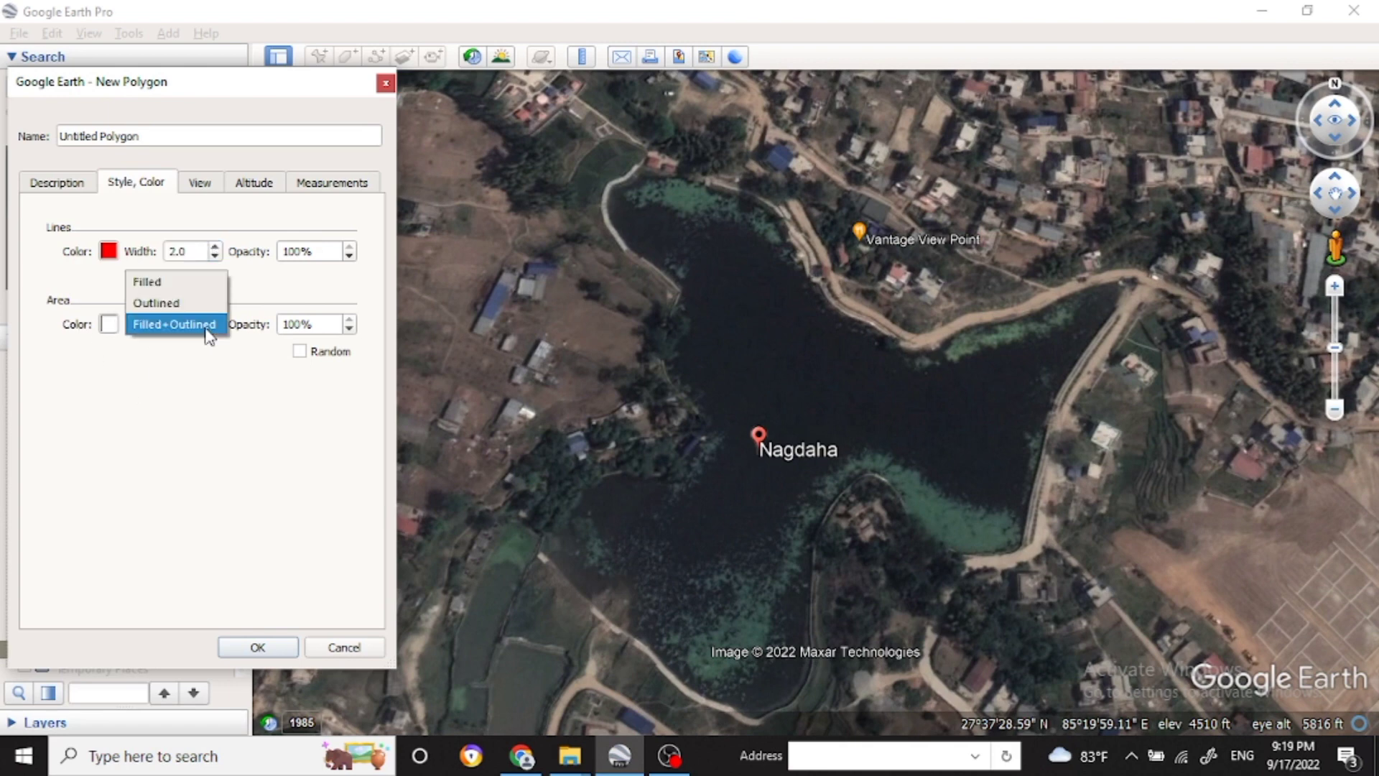
{"action": "left_click", "coordinate": [182, 310]}
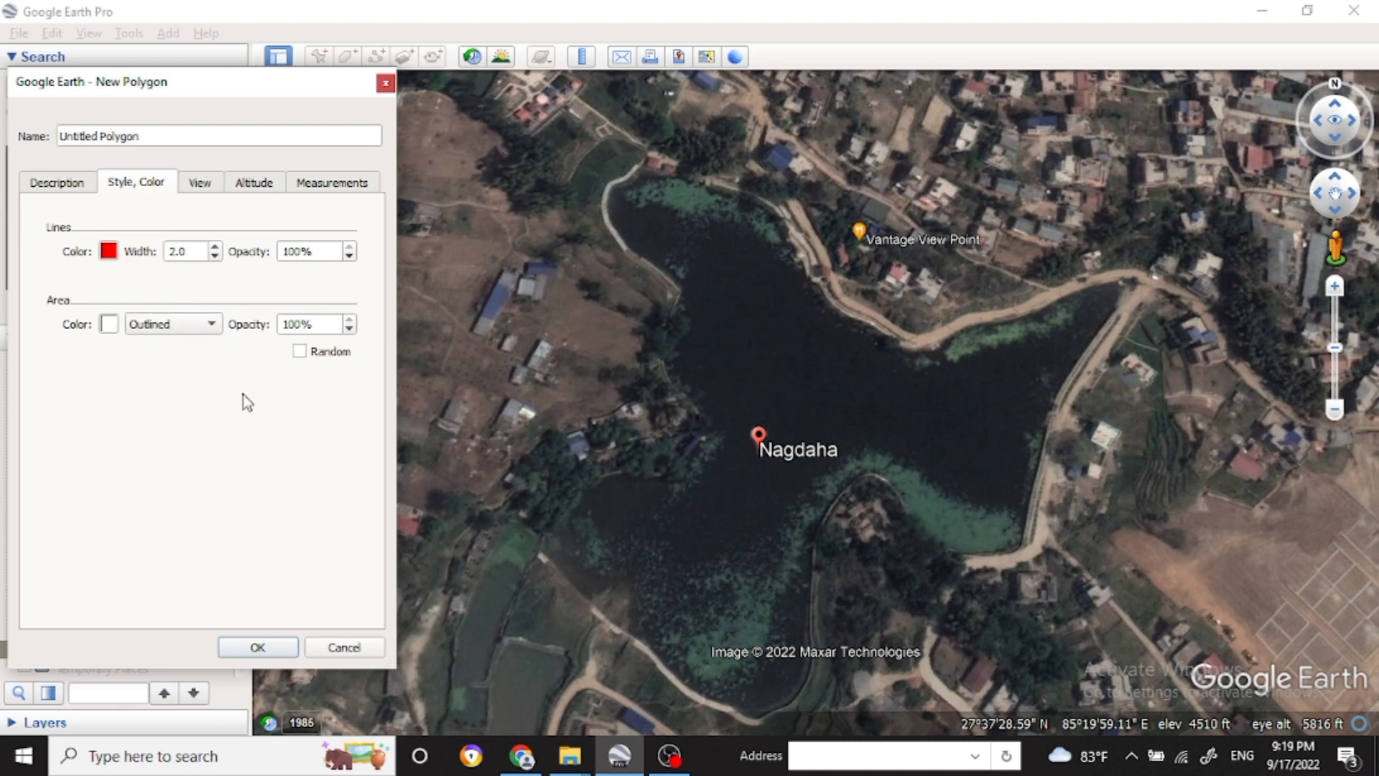
{"action": "left_click", "coordinate": [206, 188]}
{"action": "left_click", "coordinate": [266, 188]}
{"action": "left_click", "coordinate": [310, 188]}
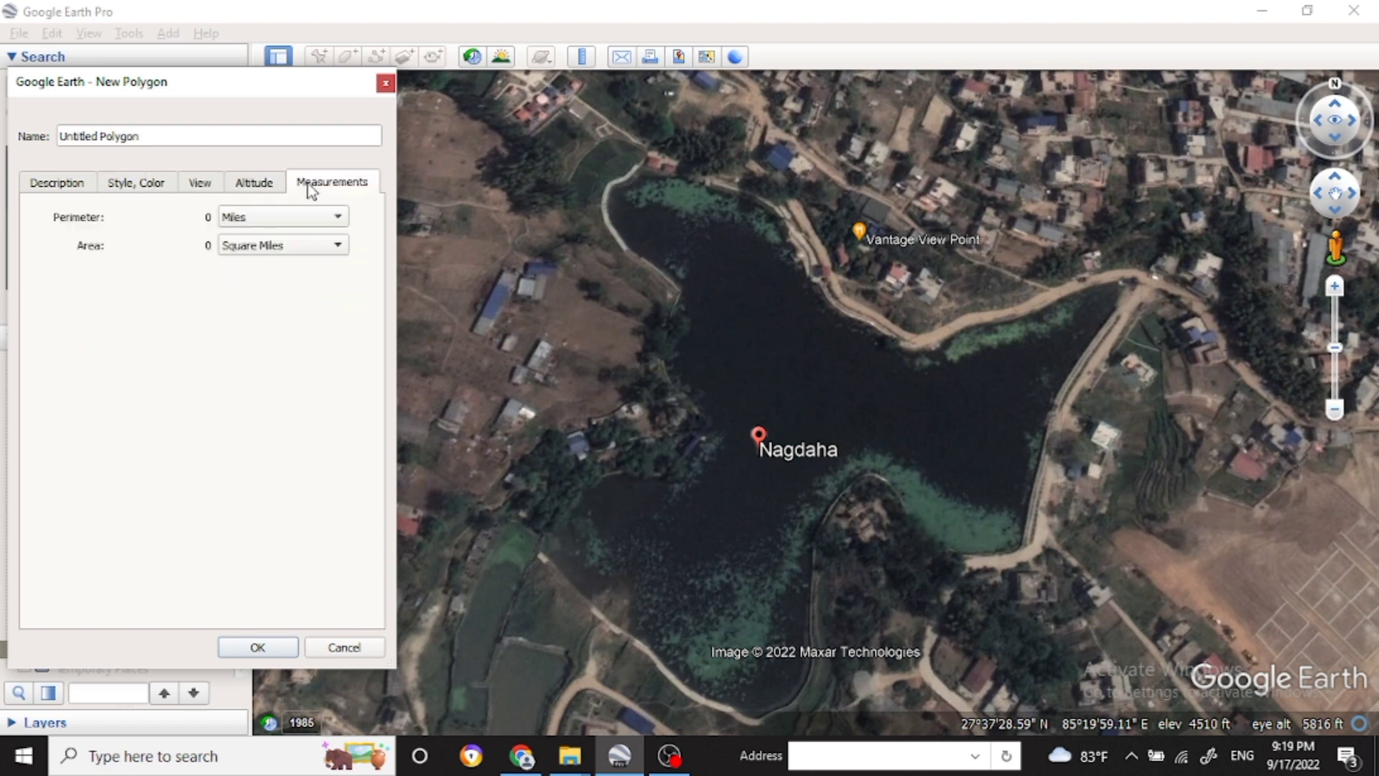
{"action": "left_click", "coordinate": [74, 188]}
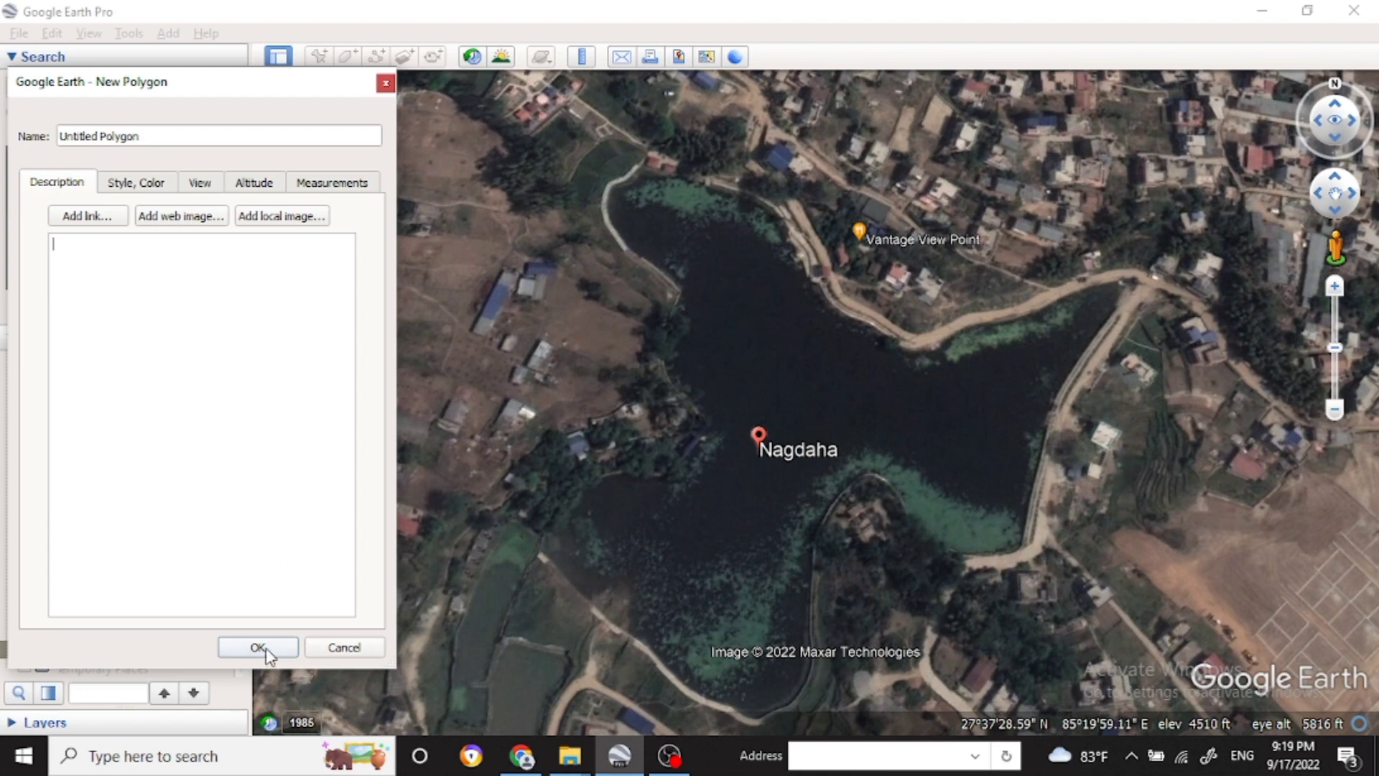
Begin the polygon outline on the lake's west side, tracing the shore south of Serpent Resort eastward to the tip of its wooded headland
{"action": "scroll", "coordinate": [554, 471], "scroll_direction": "up", "scroll_amount": 2}
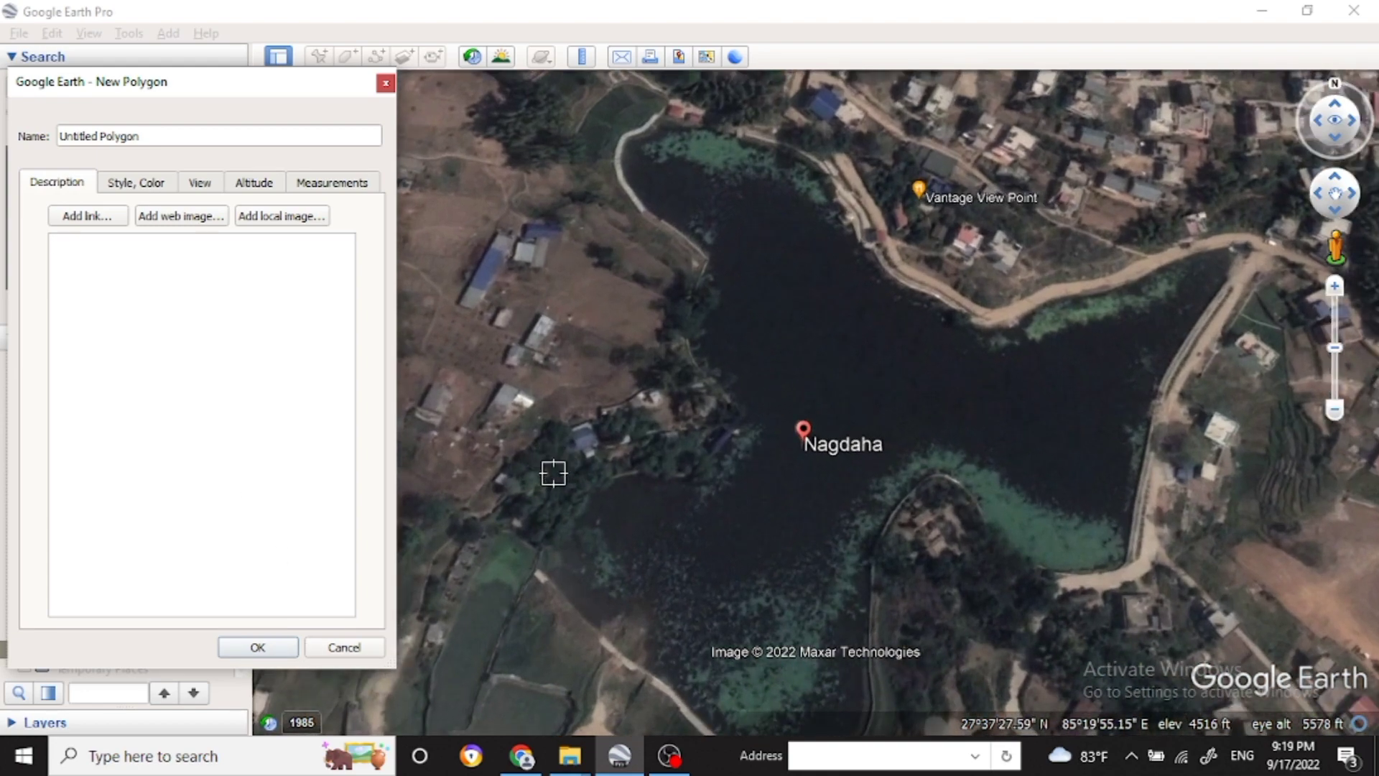
{"action": "scroll", "coordinate": [554, 473], "scroll_direction": "up", "scroll_amount": 2}
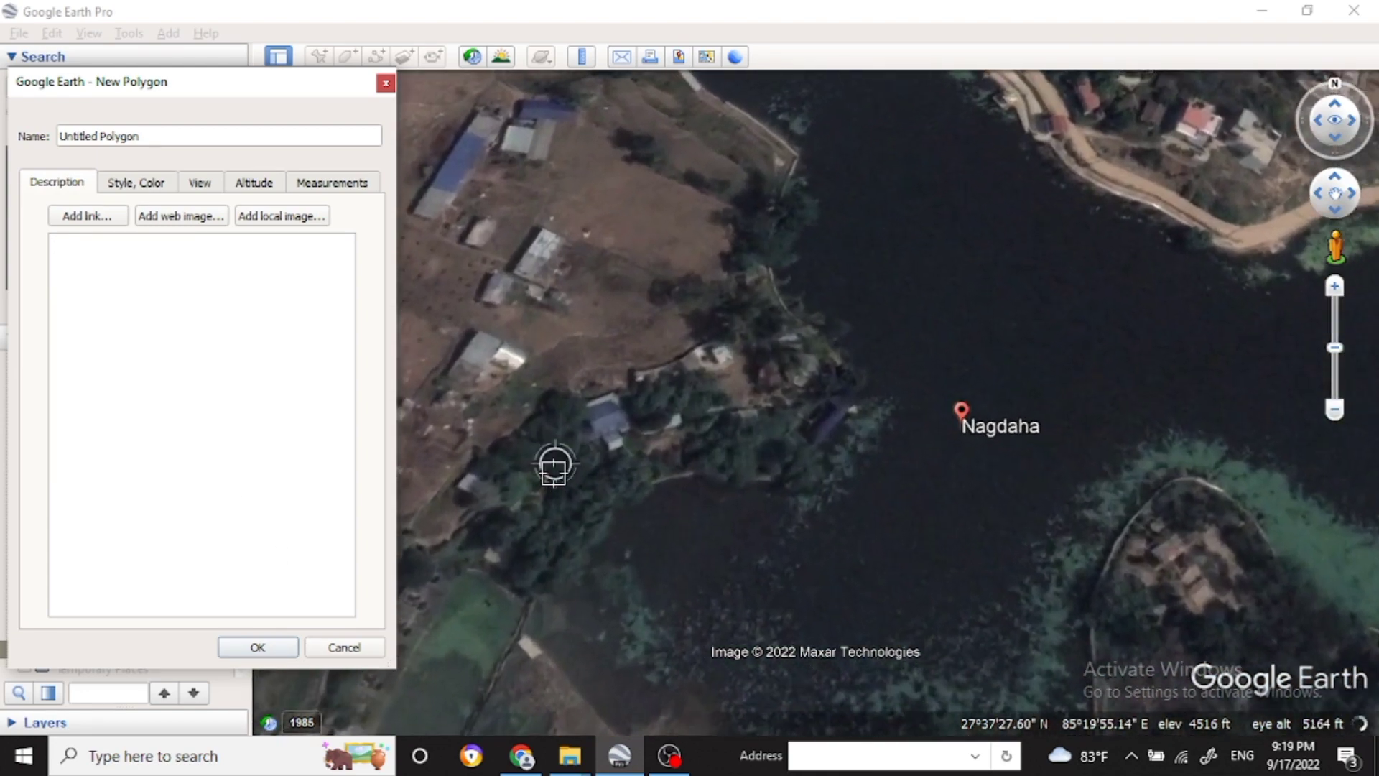
{"action": "scroll", "coordinate": [553, 463], "scroll_direction": "up", "scroll_amount": 2}
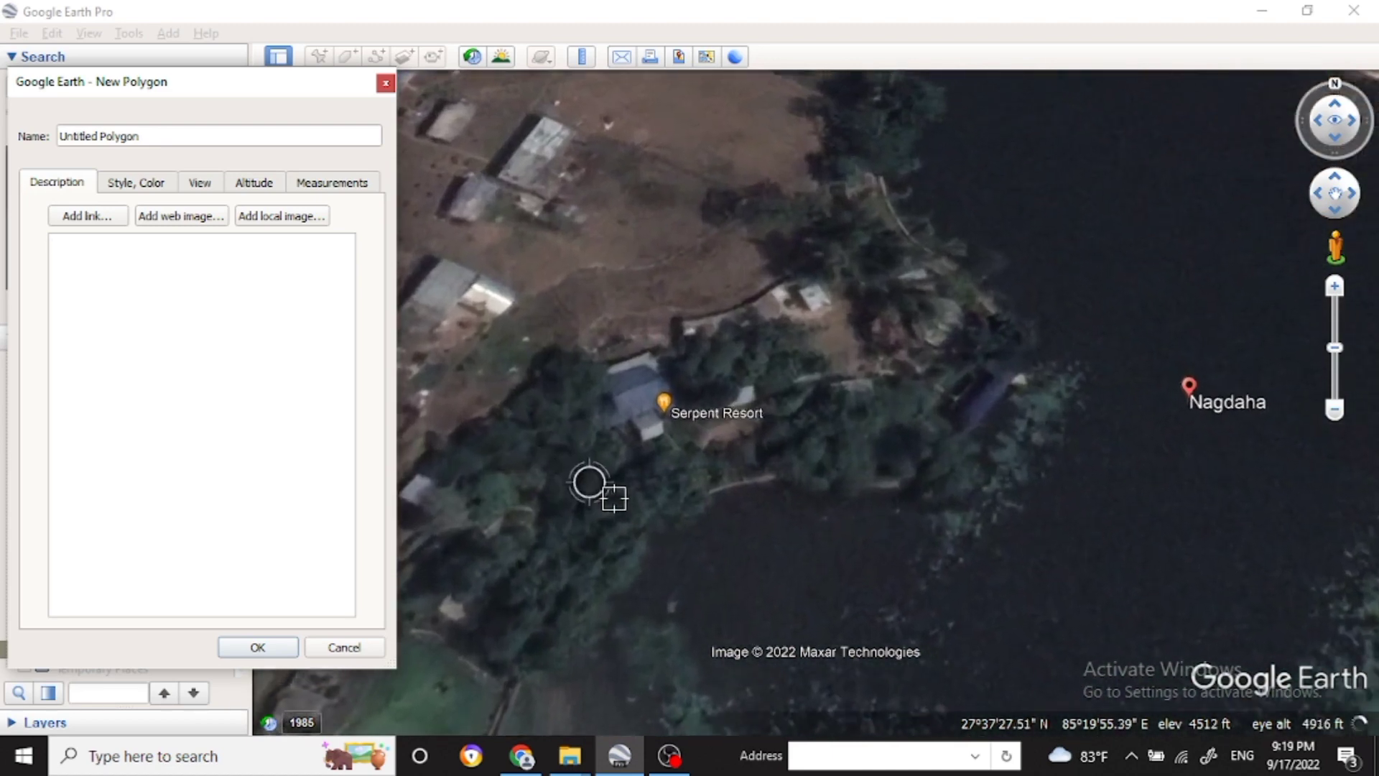
{"action": "left_click", "coordinate": [664, 530]}
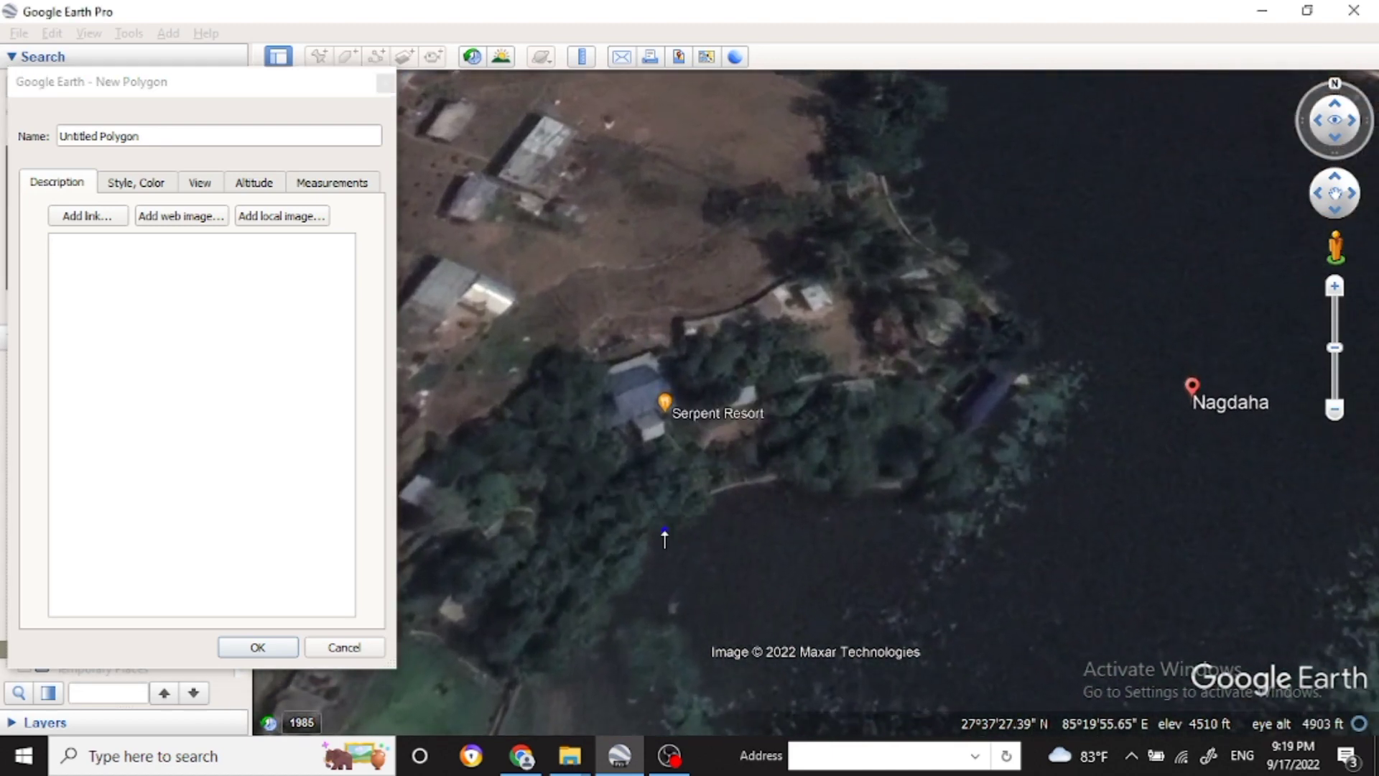
{"action": "left_click", "coordinate": [740, 490]}
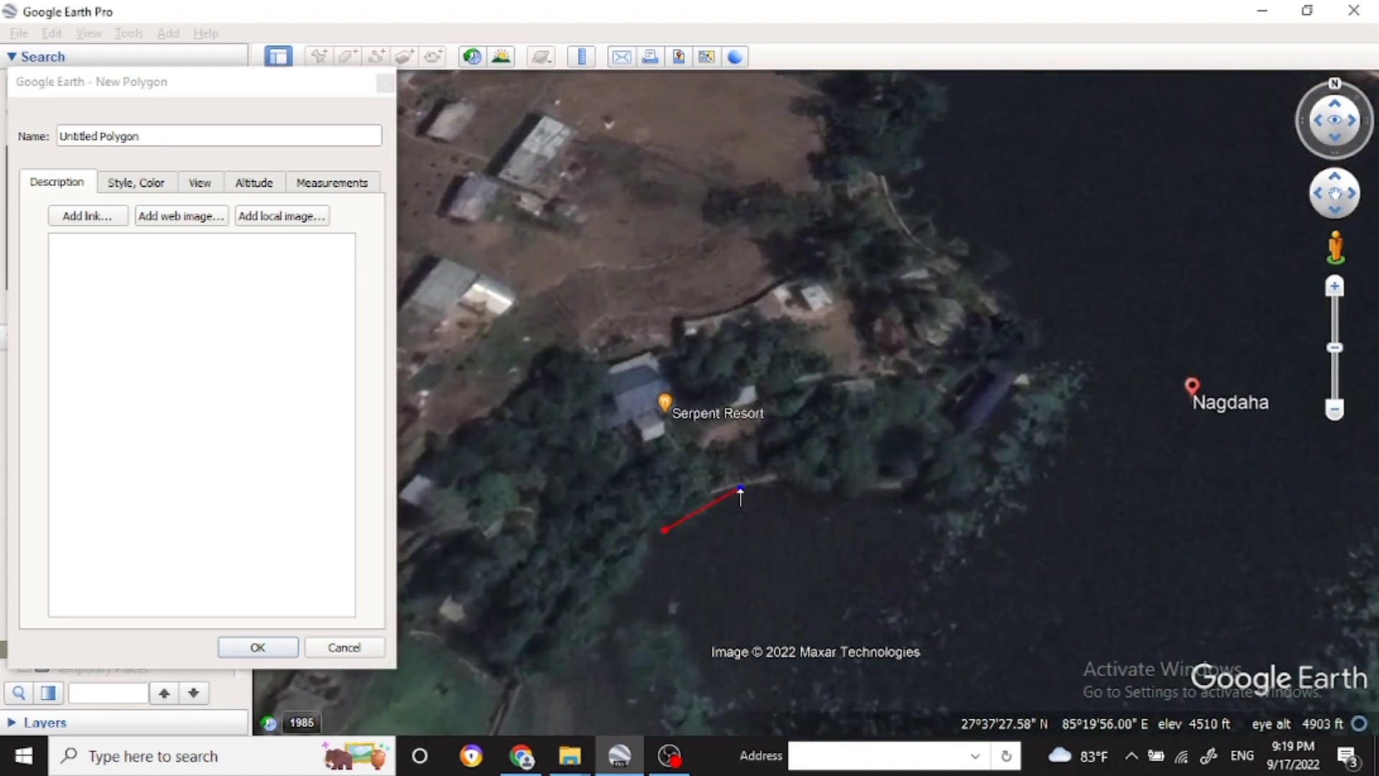
{"action": "left_click", "coordinate": [793, 482]}
{"action": "left_click", "coordinate": [895, 480]}
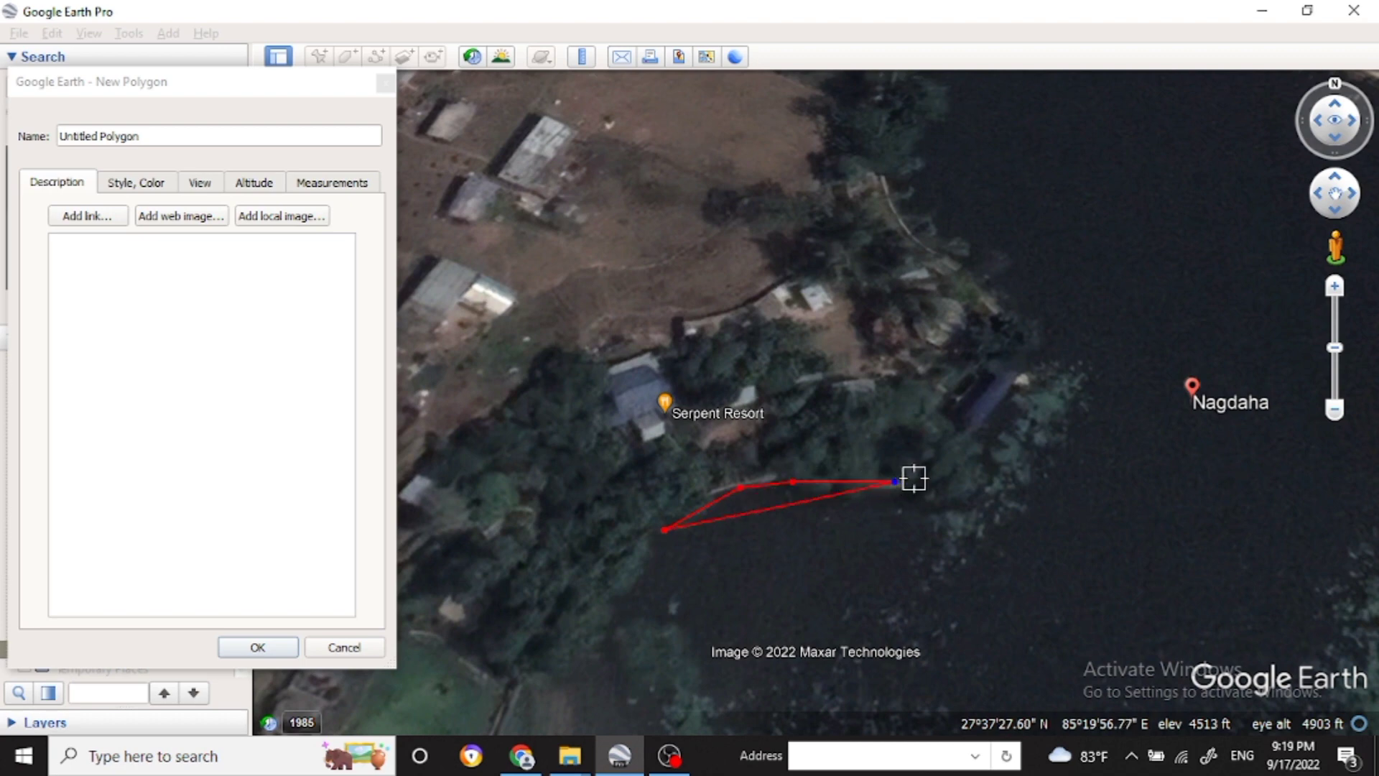
{"action": "left_click", "coordinate": [955, 467]}
{"action": "left_click", "coordinate": [989, 416]}
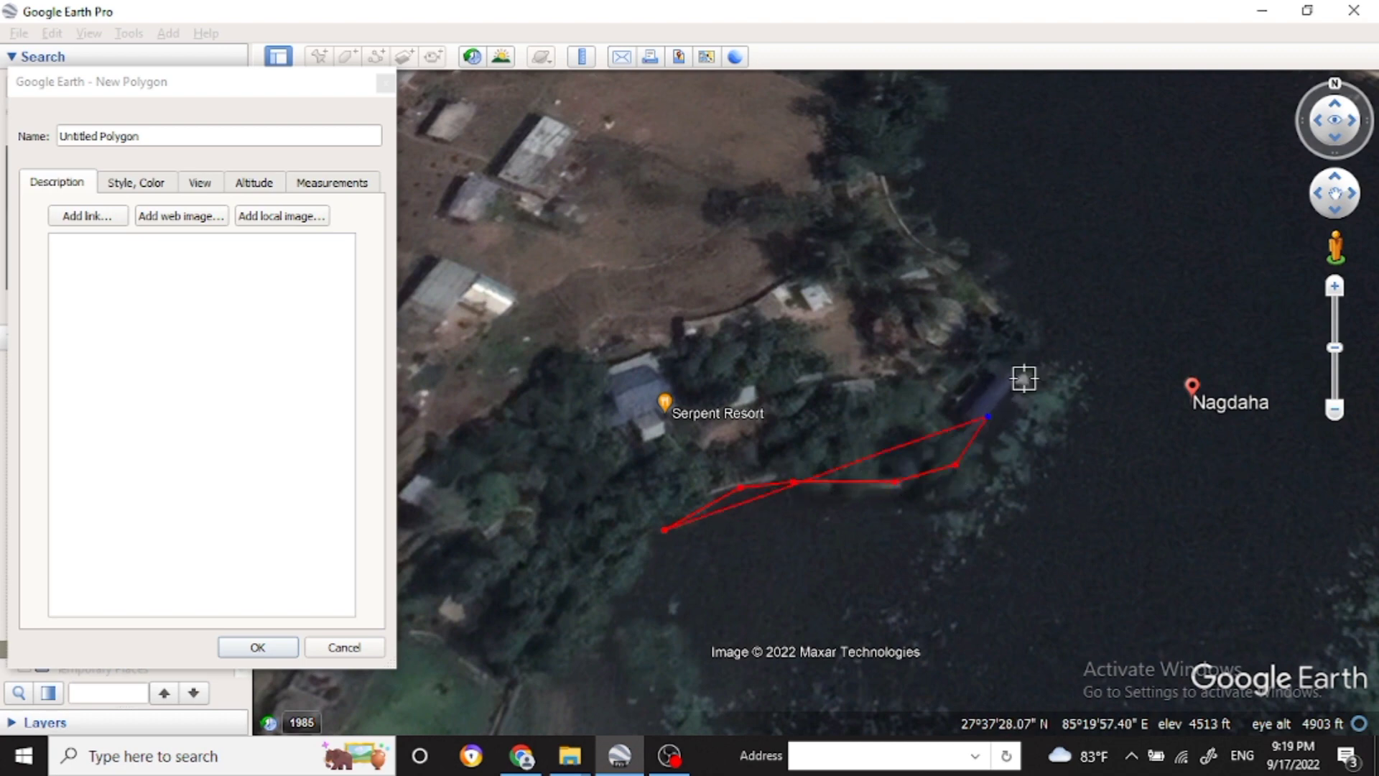
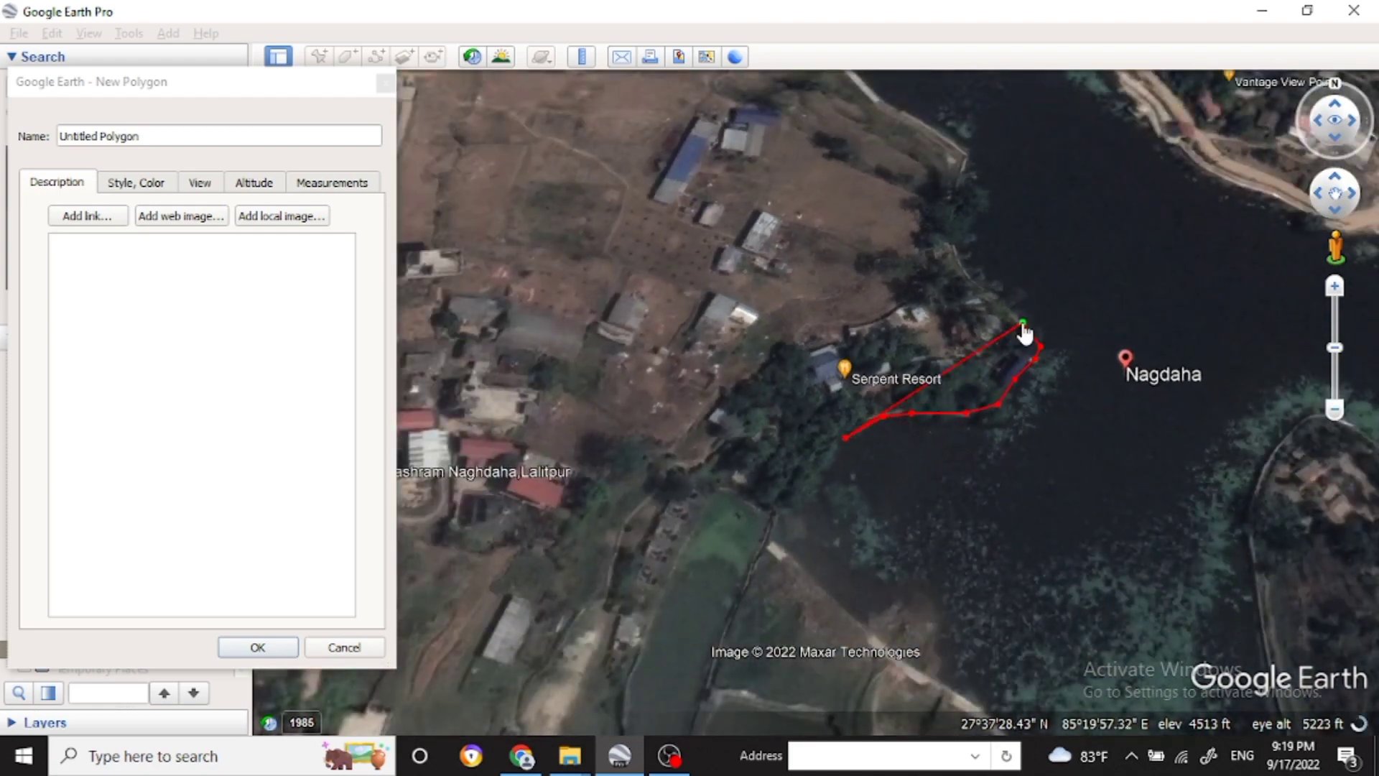
Extend the outline from the headland northward along the lake's wooded west bank to the start of the paved northwest walkway
{"action": "left_click", "coordinate": [970, 274]}
{"action": "left_click", "coordinate": [956, 250]}
{"action": "left_click", "coordinate": [960, 167]}
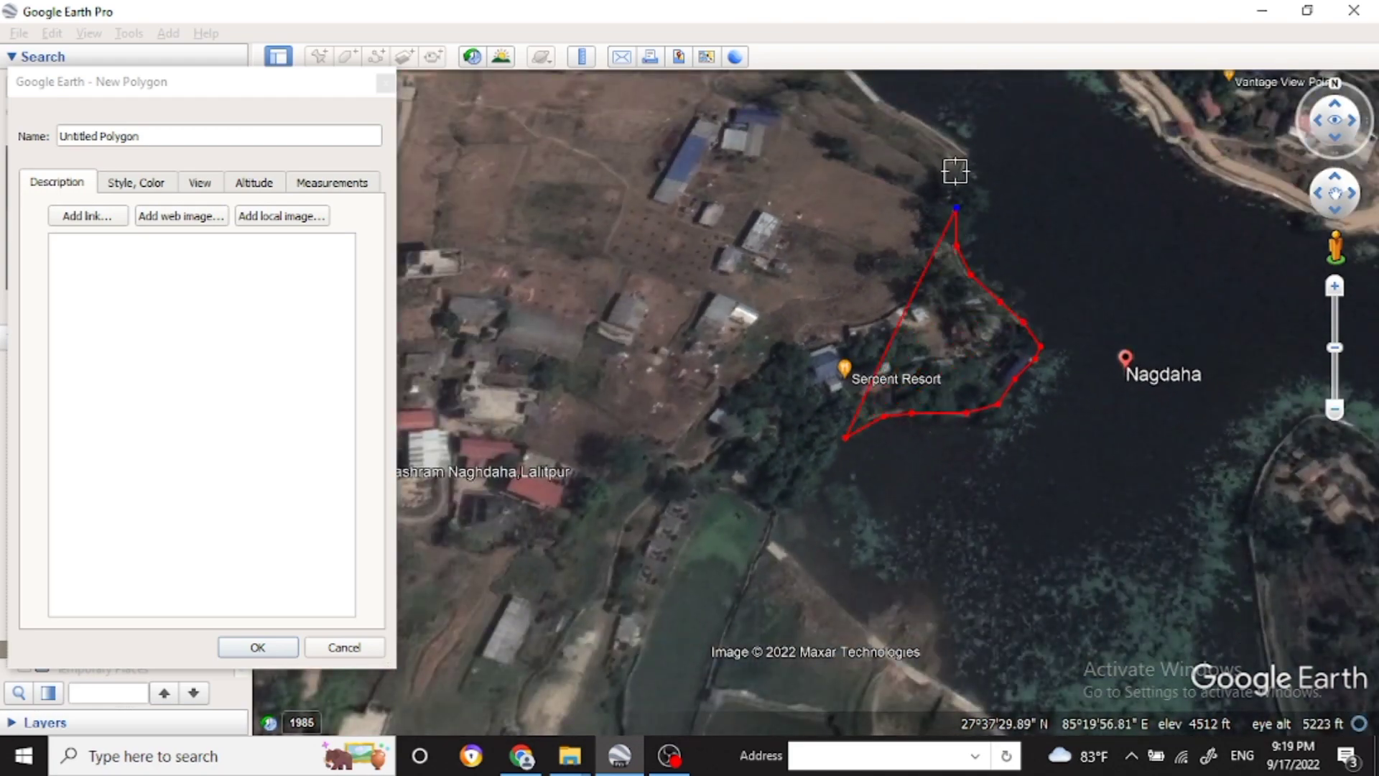
{"action": "scroll", "coordinate": [967, 138], "scroll_direction": "down", "scroll_amount": 2}
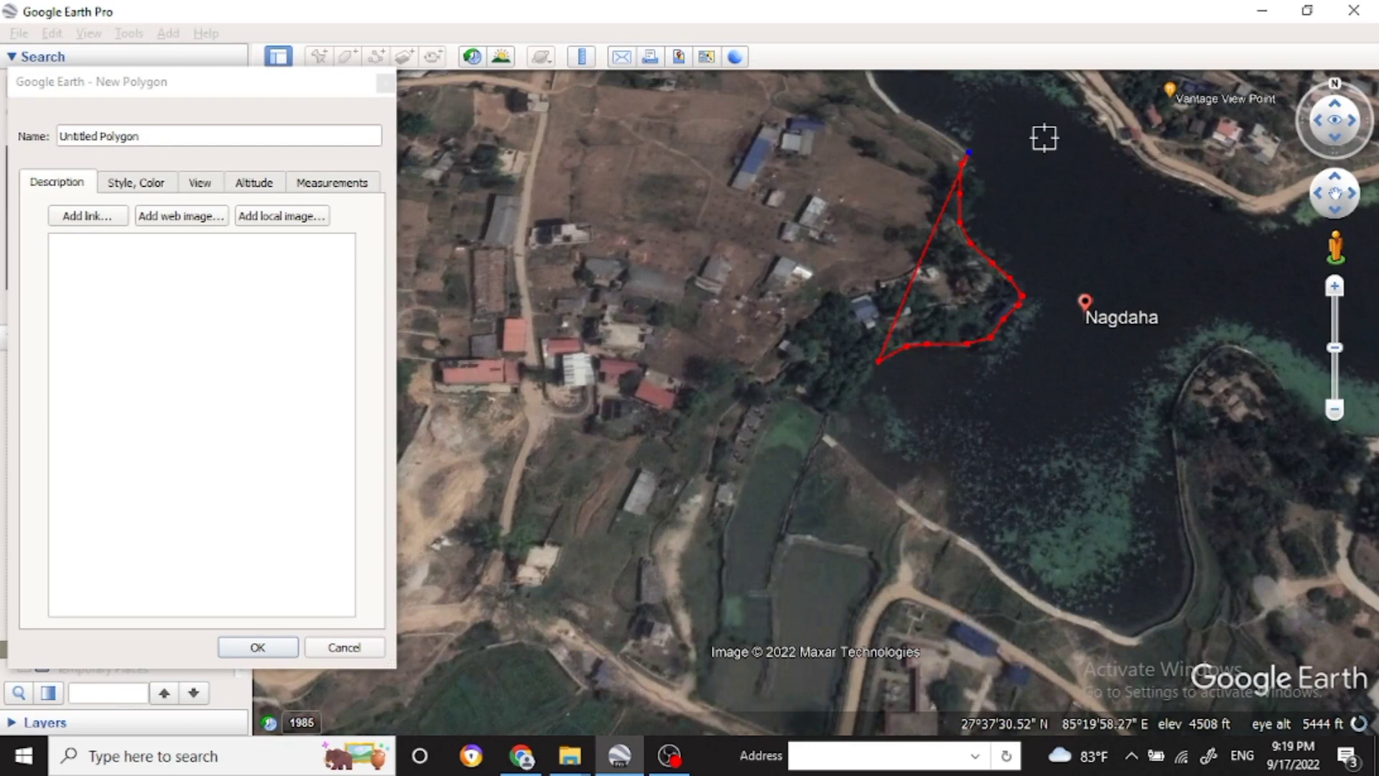
{"action": "left_click", "coordinate": [943, 133]}
{"action": "left_click", "coordinate": [907, 114]}
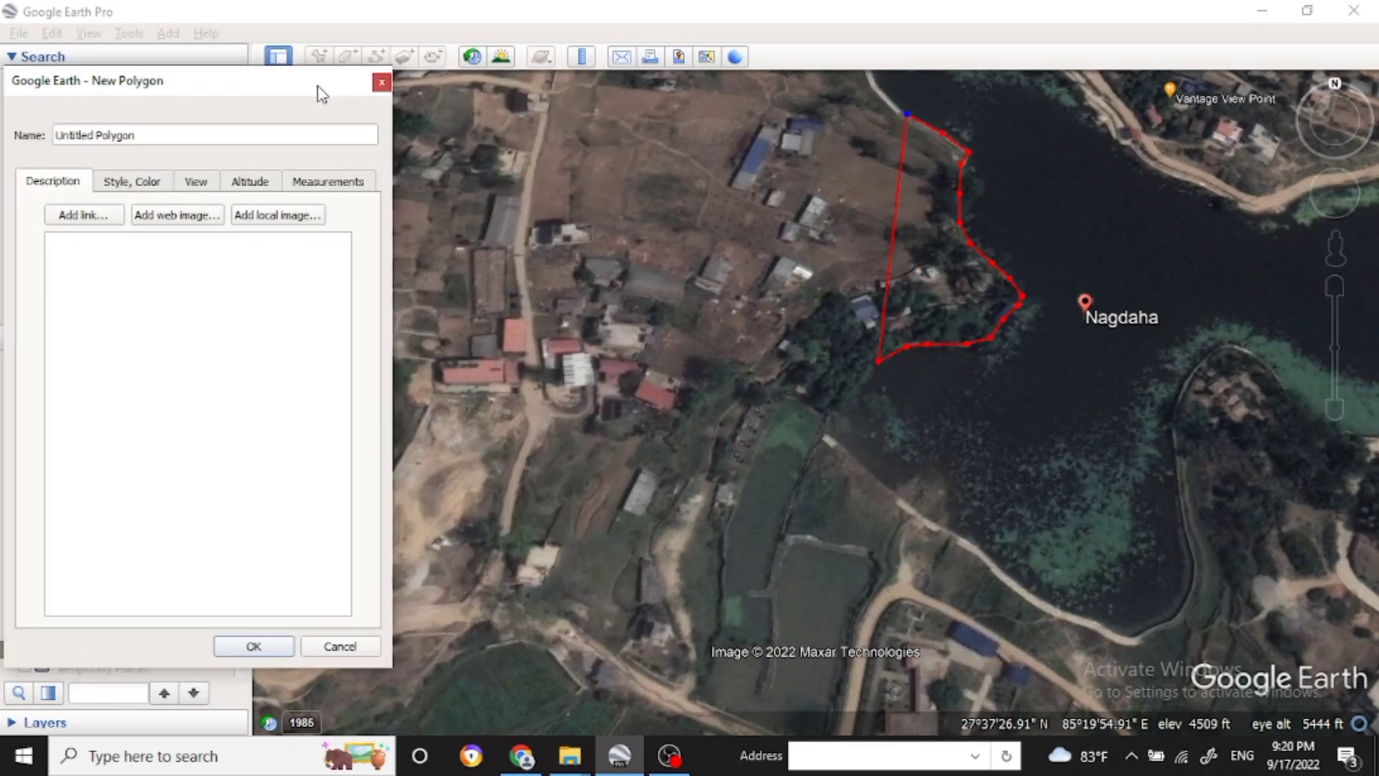
Trace the curved northwest bank of the lake along the inner edge of the paved walkway
{"action": "scroll", "coordinate": [982, 101], "scroll_direction": "up", "scroll_amount": 1}
{"action": "scroll", "coordinate": [981, 100], "scroll_direction": "down", "scroll_amount": 2}
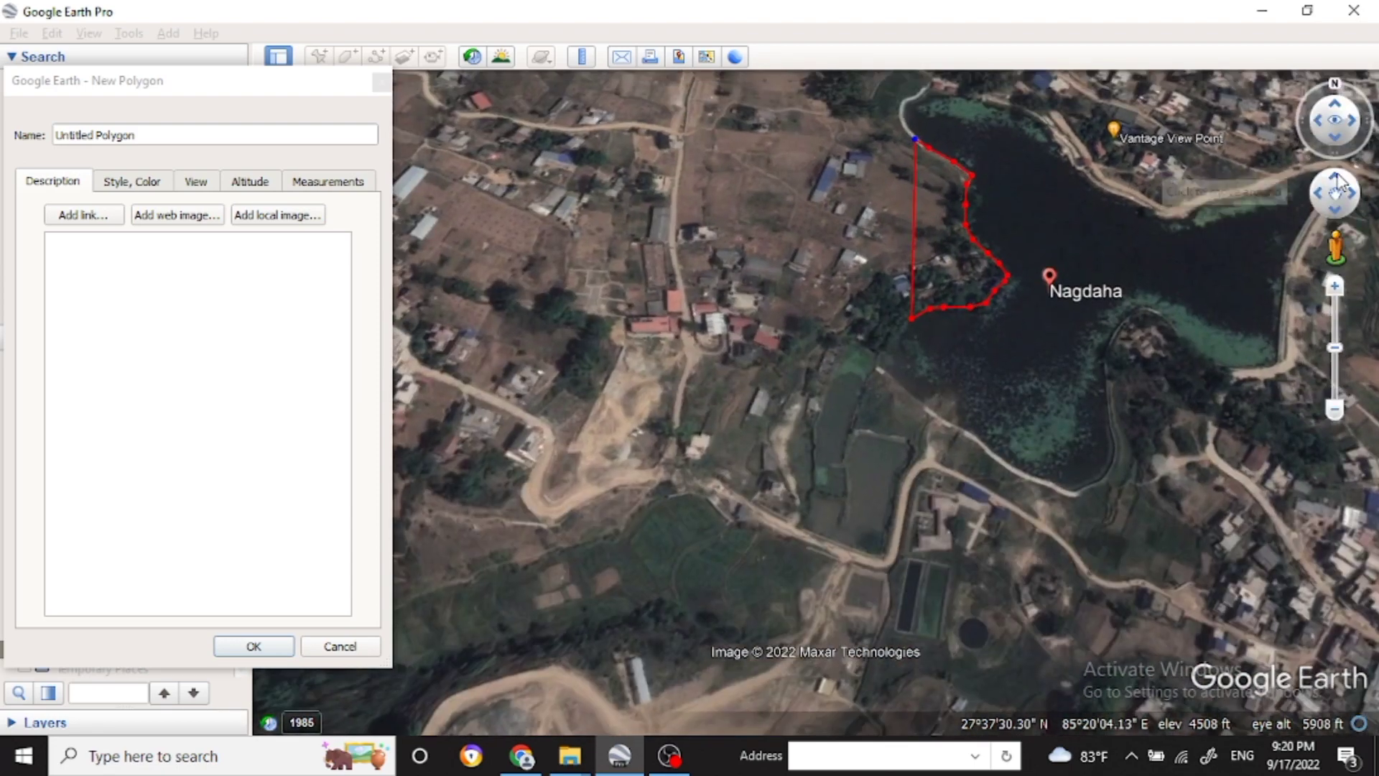
{"action": "left_click_drag", "start_coordinate": [1060, 79], "coordinate": [1060, 276]}
{"action": "scroll", "coordinate": [1059, 275], "scroll_direction": "up", "scroll_amount": 3}
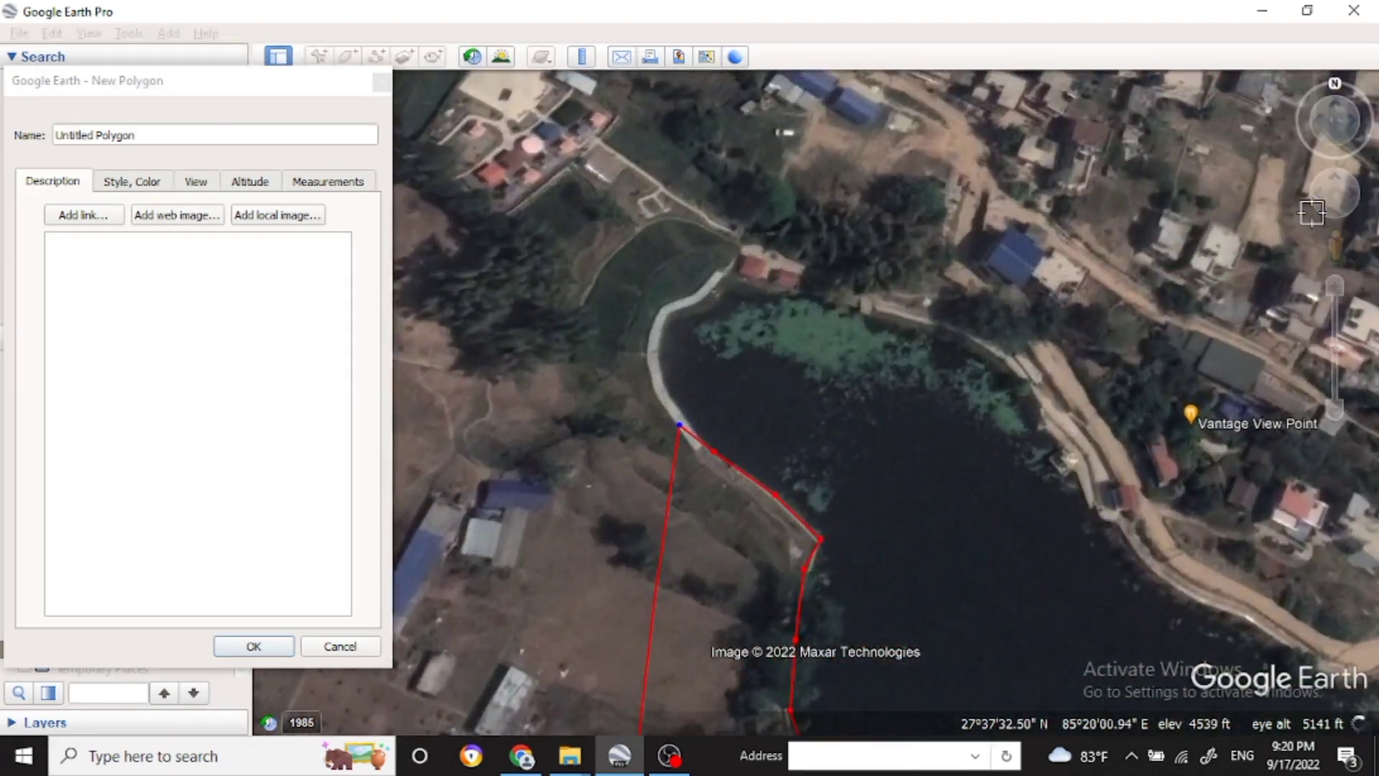
{"action": "left_click", "coordinate": [658, 357]}
{"action": "left_click", "coordinate": [659, 329]}
{"action": "left_click", "coordinate": [682, 310]}
Continue the outline along the north shore, past Vantage View Point and beside the road toward the lake's eastern tip
{"action": "mouse_move", "coordinate": [684, 314]}
{"action": "left_mouse_down"}
{"action": "mouse_move", "coordinate": [727, 272]}
{"action": "mouse_move", "coordinate": [876, 303]}
{"action": "mouse_move", "coordinate": [972, 338]}
{"action": "mouse_move", "coordinate": [1027, 388]}
{"action": "left_mouse_up"}
{"action": "left_click_drag", "start_coordinate": [1332, 207], "coordinate": [1350, 193]}
{"action": "mouse_move", "coordinate": [774, 339]}
{"action": "left_mouse_down"}
{"action": "mouse_move", "coordinate": [831, 431]}
{"action": "mouse_move", "coordinate": [991, 554]}
{"action": "mouse_move", "coordinate": [1084, 567]}
{"action": "mouse_move", "coordinate": [1129, 531]}
{"action": "mouse_move", "coordinate": [1190, 548]}
{"action": "mouse_move", "coordinate": [1199, 515]}
{"action": "mouse_move", "coordinate": [1325, 469]}
{"action": "left_mouse_up"}
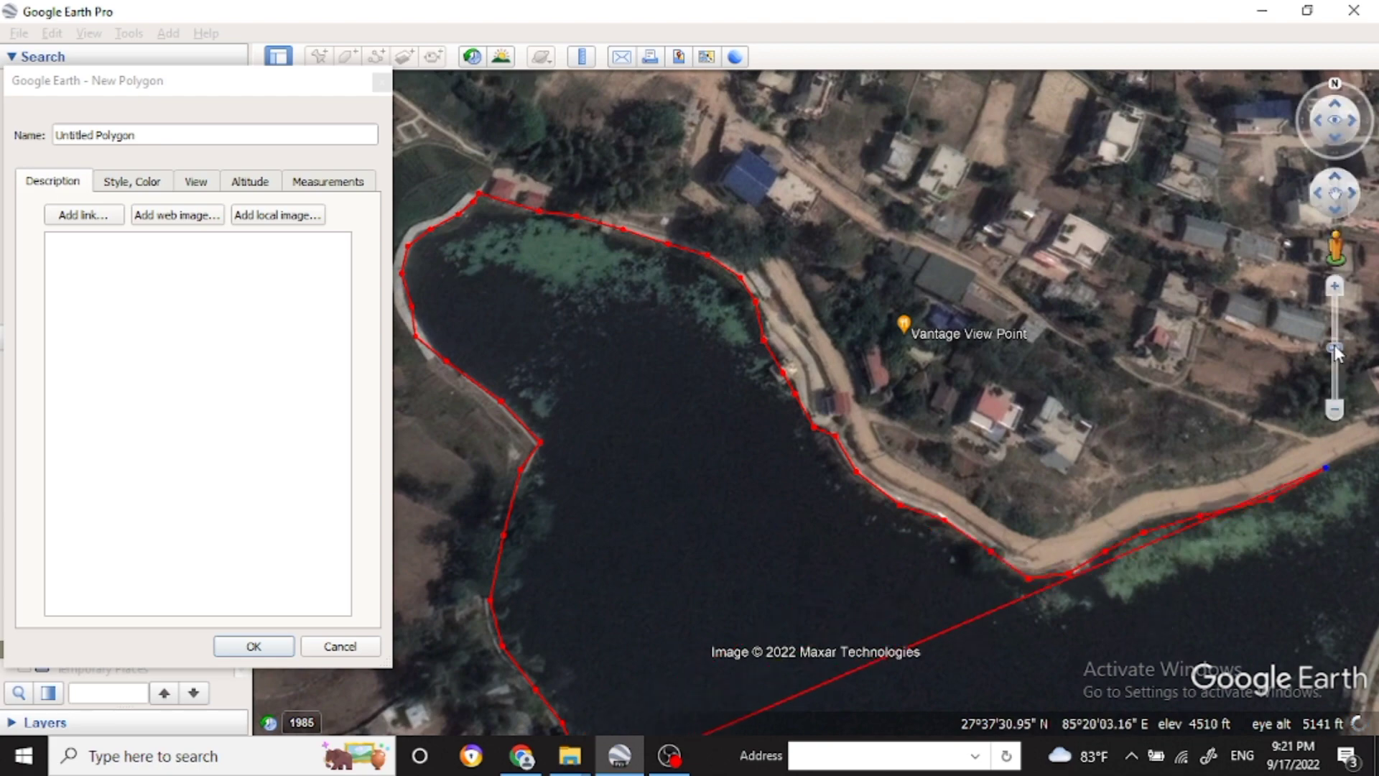
Trace around the lake's eastern tip, down the east bank and along the southeast bay to the wooded southern peninsula
{"action": "left_click", "coordinate": [1338, 192]}
{"action": "mouse_move", "coordinate": [1155, 499]}
{"action": "left_mouse_down"}
{"action": "mouse_move", "coordinate": [1250, 467]}
{"action": "mouse_move", "coordinate": [1197, 593]}
{"action": "mouse_move", "coordinate": [1153, 640]}
{"action": "left_mouse_up"}
{"action": "left_click", "coordinate": [1338, 212]}
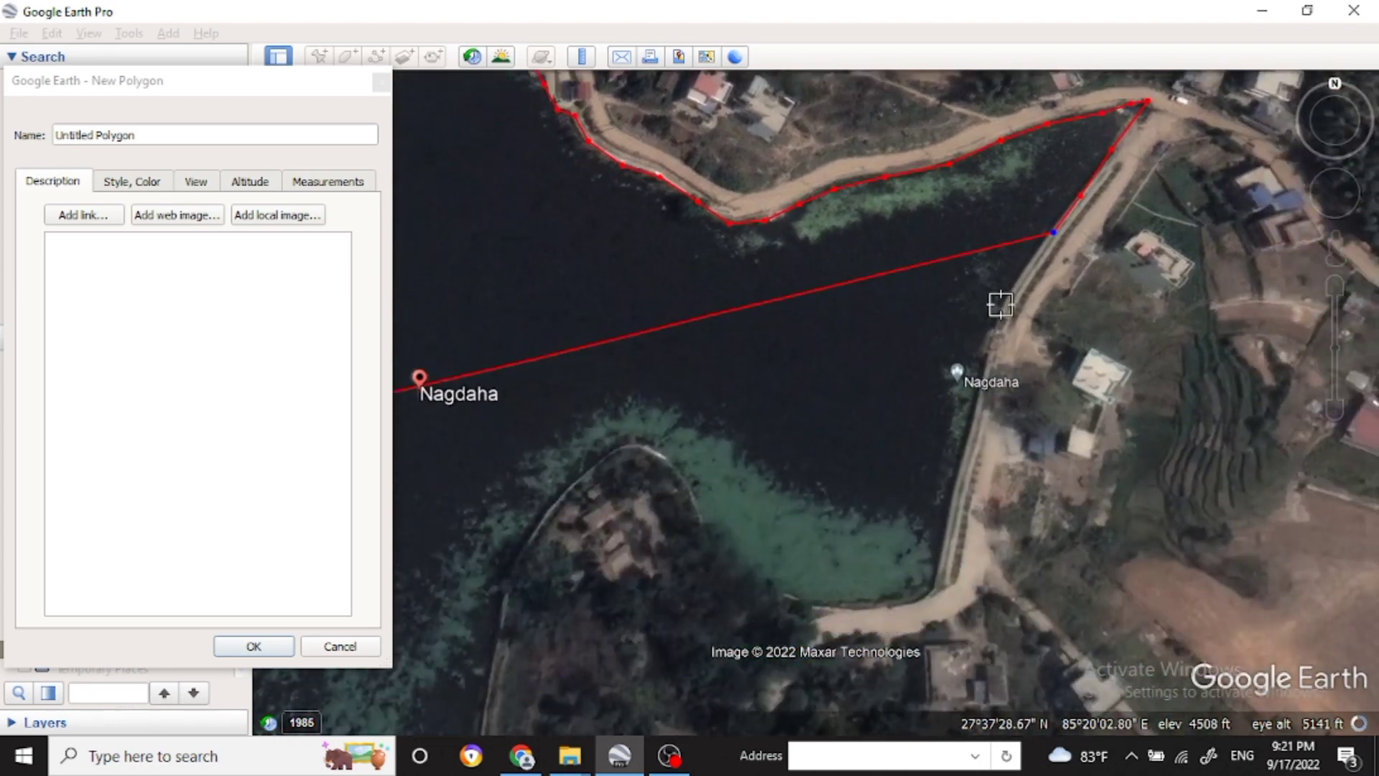
{"action": "mouse_move", "coordinate": [997, 302]}
{"action": "left_mouse_down"}
{"action": "mouse_move", "coordinate": [926, 591]}
{"action": "mouse_move", "coordinate": [821, 604]}
{"action": "mouse_move", "coordinate": [779, 587]}
{"action": "mouse_move", "coordinate": [730, 553]}
{"action": "mouse_move", "coordinate": [683, 476]}
{"action": "mouse_move", "coordinate": [635, 439]}
{"action": "mouse_move", "coordinate": [571, 476]}
{"action": "mouse_move", "coordinate": [515, 560]}
{"action": "left_mouse_up"}
Extend the outline down the peninsula's west side and along the southern shore path toward the lake's southwest corner
{"action": "left_click", "coordinate": [1334, 209]}
{"action": "mouse_move", "coordinate": [539, 345]}
{"action": "left_mouse_down"}
{"action": "mouse_move", "coordinate": [502, 483]}
{"action": "mouse_move", "coordinate": [489, 621]}
{"action": "left_mouse_up"}
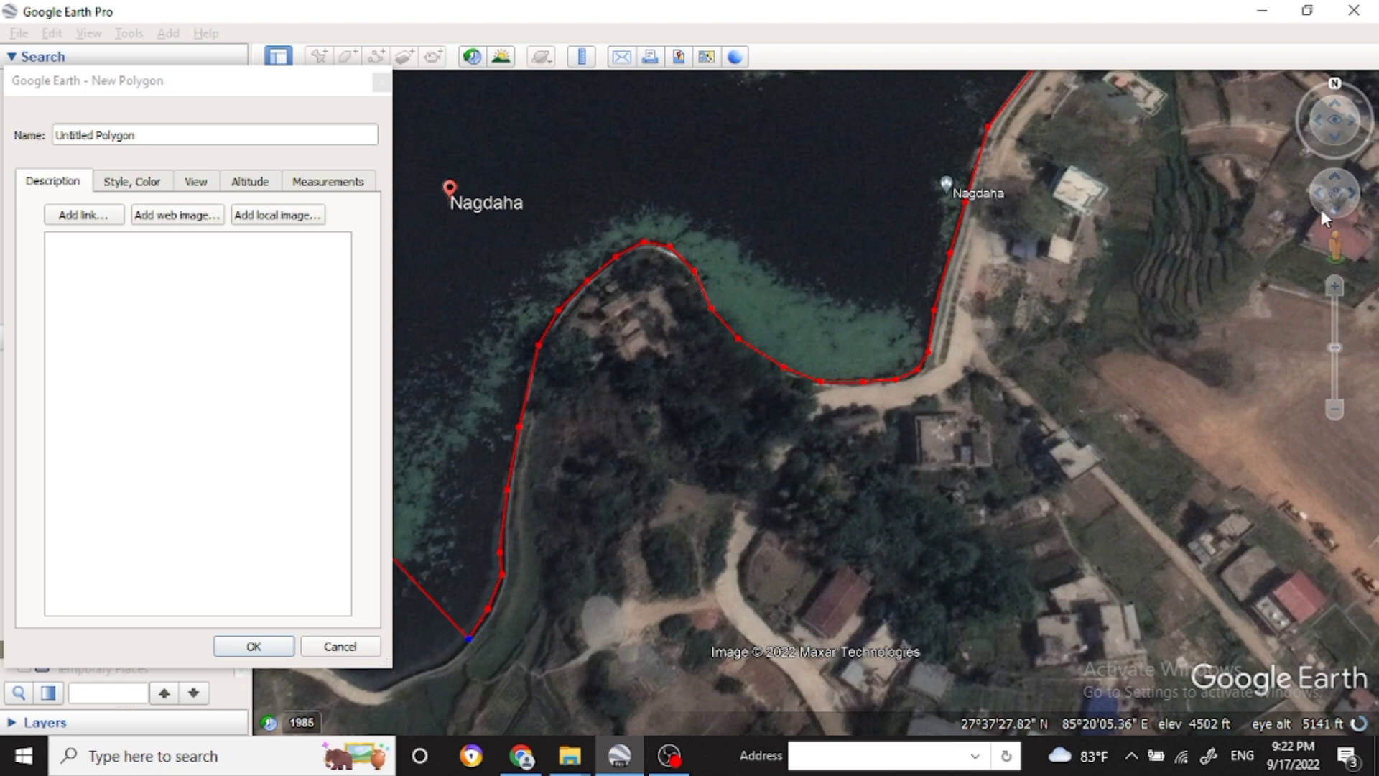
{"action": "left_click", "coordinate": [1318, 193]}
{"action": "left_click", "coordinate": [1318, 194]}
{"action": "mouse_move", "coordinate": [963, 661]}
{"action": "left_mouse_down"}
{"action": "mouse_move", "coordinate": [900, 689]}
{"action": "mouse_move", "coordinate": [813, 655]}
{"action": "mouse_move", "coordinate": [557, 447]}
{"action": "left_mouse_up"}
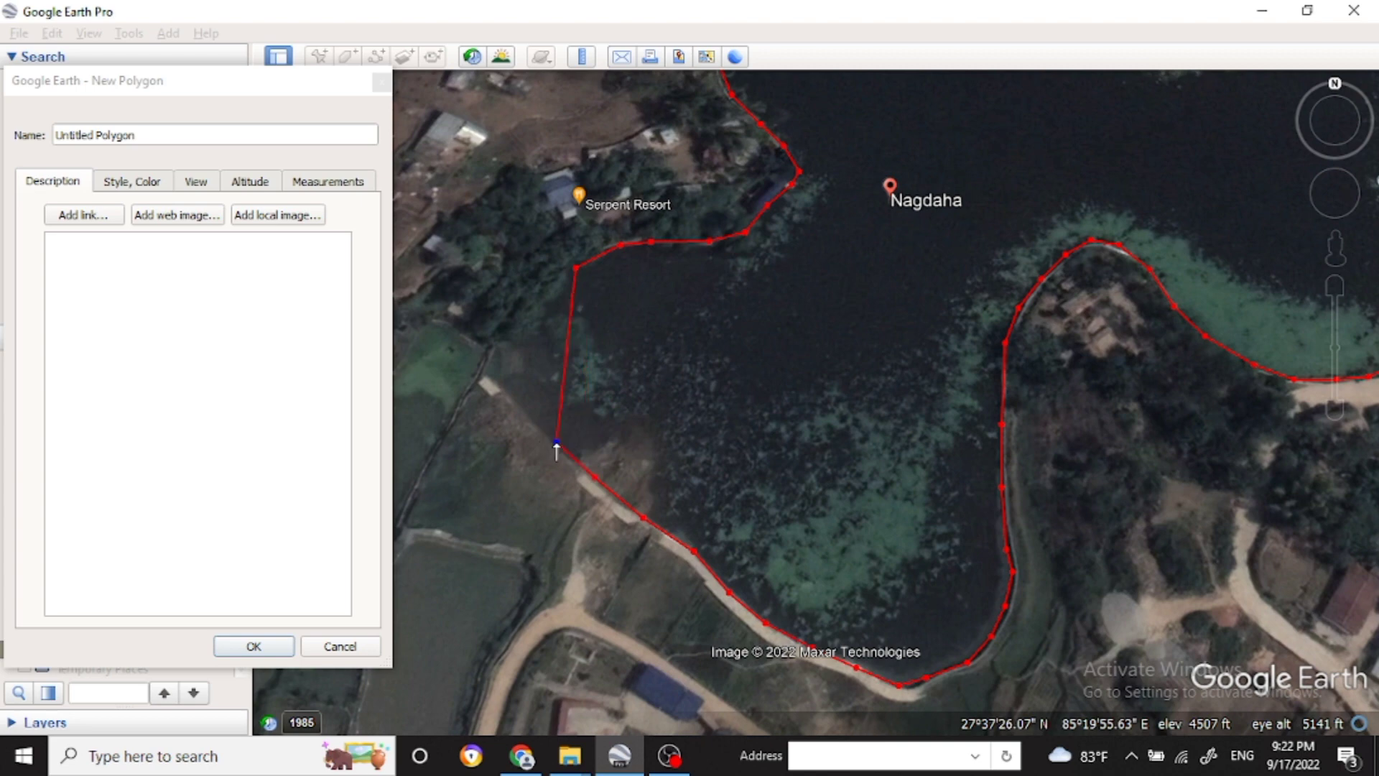
Close the outline by tracing the lake's southwest corner back up to the starting point south of Serpent Resort
{"action": "left_click", "coordinate": [511, 399]}
{"action": "left_click", "coordinate": [487, 375]}
{"action": "left_click", "coordinate": [488, 347]}
{"action": "left_click", "coordinate": [520, 307]}
{"action": "left_click", "coordinate": [555, 281]}
Examine the completed polygon outline around the whole lake
{"action": "left_click", "coordinate": [1335, 211]}
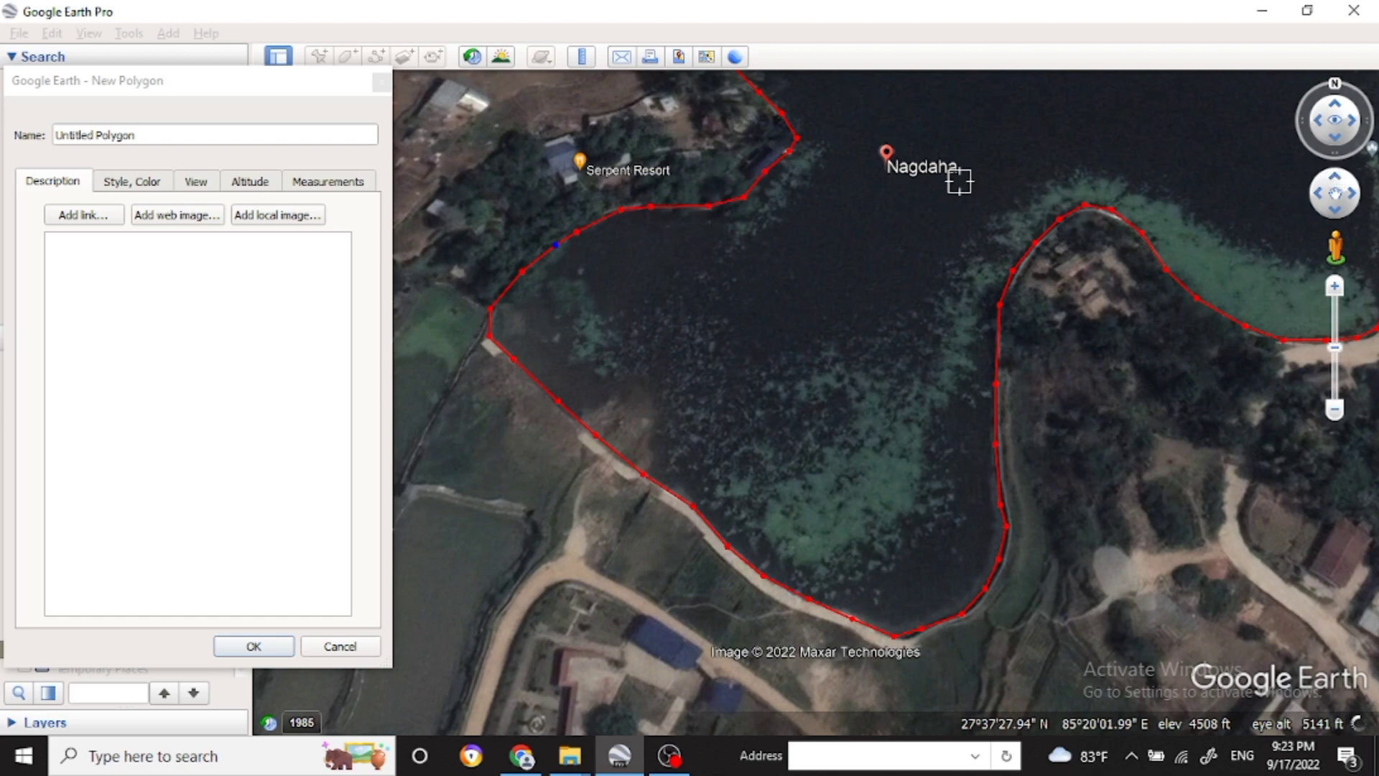
{"action": "scroll", "coordinate": [1147, 337], "scroll_direction": "up", "scroll_amount": 1}
{"action": "scroll", "coordinate": [1147, 338], "scroll_direction": "down", "scroll_amount": 2}
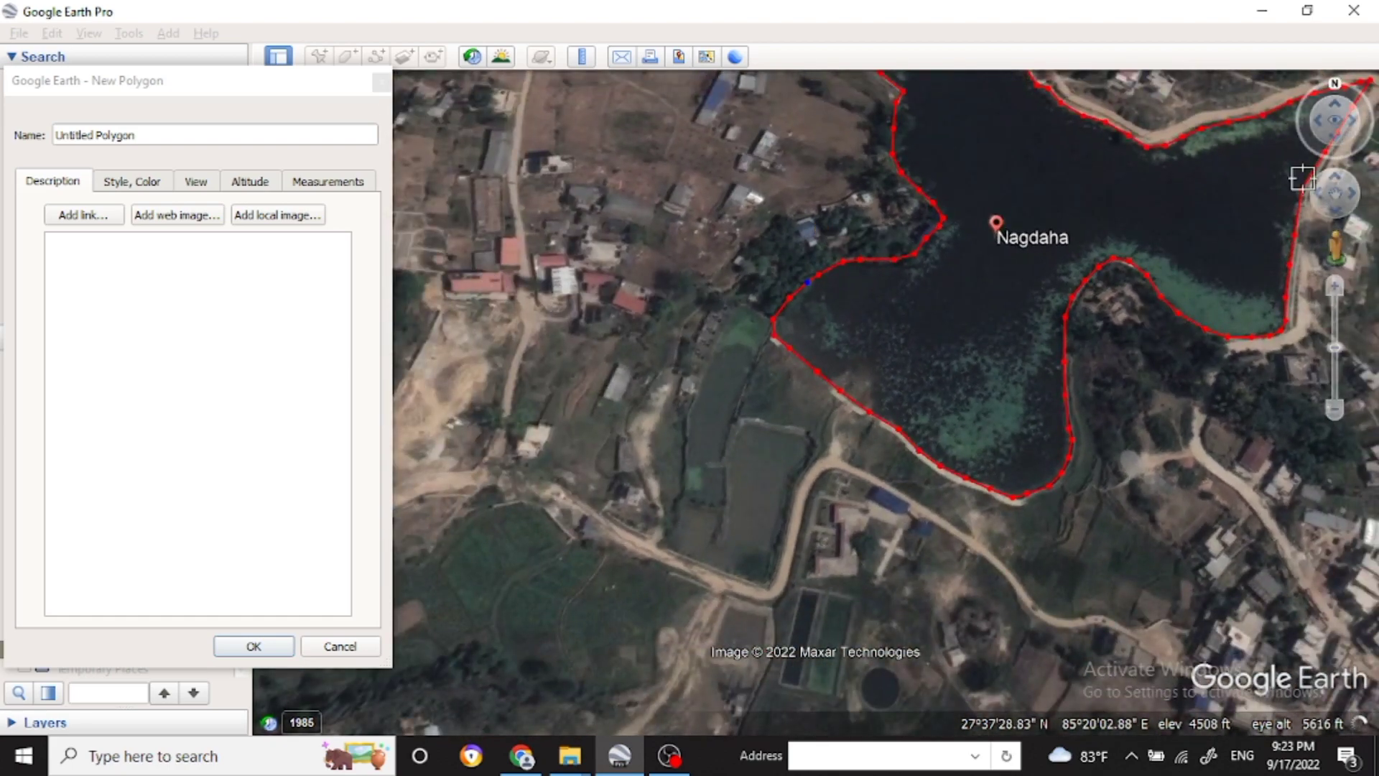
{"action": "left_click", "coordinate": [1342, 187]}
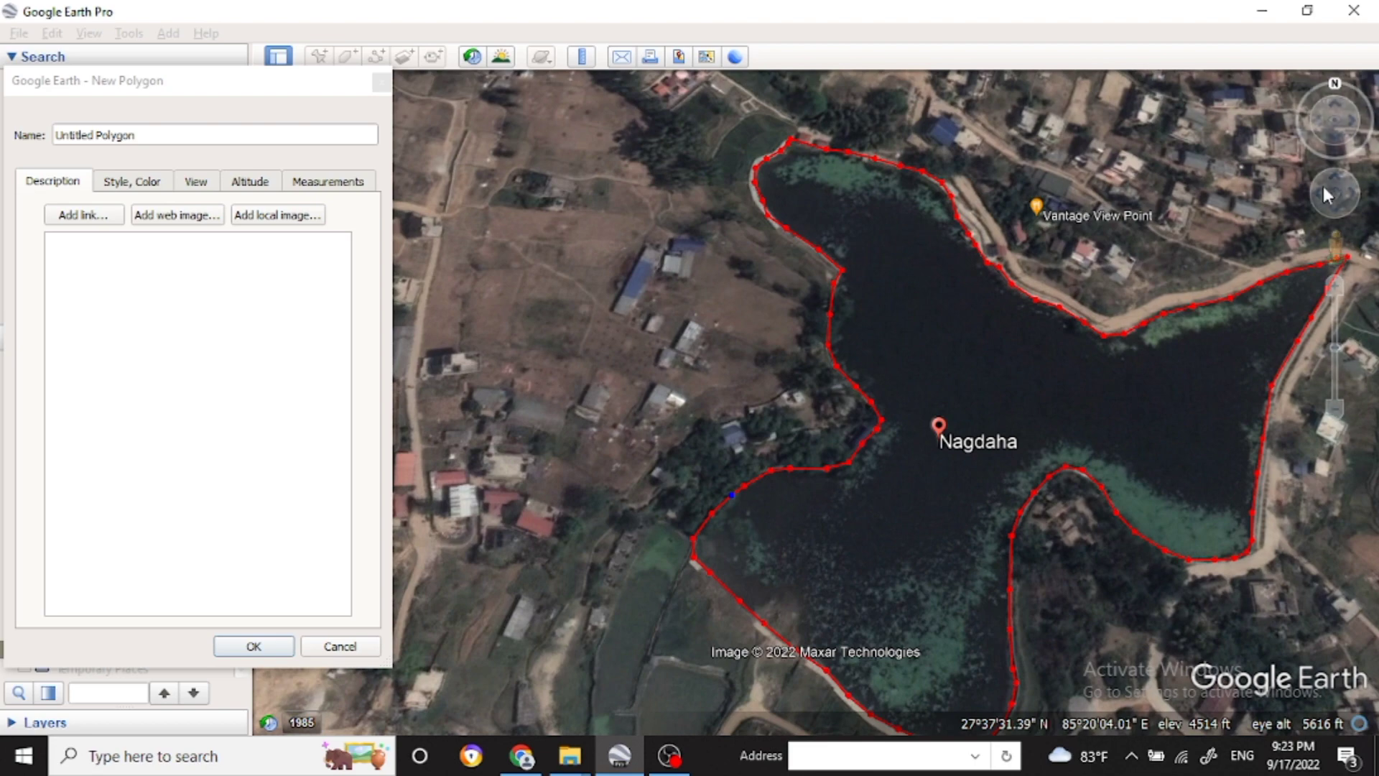
{"action": "left_click", "coordinate": [1350, 195]}
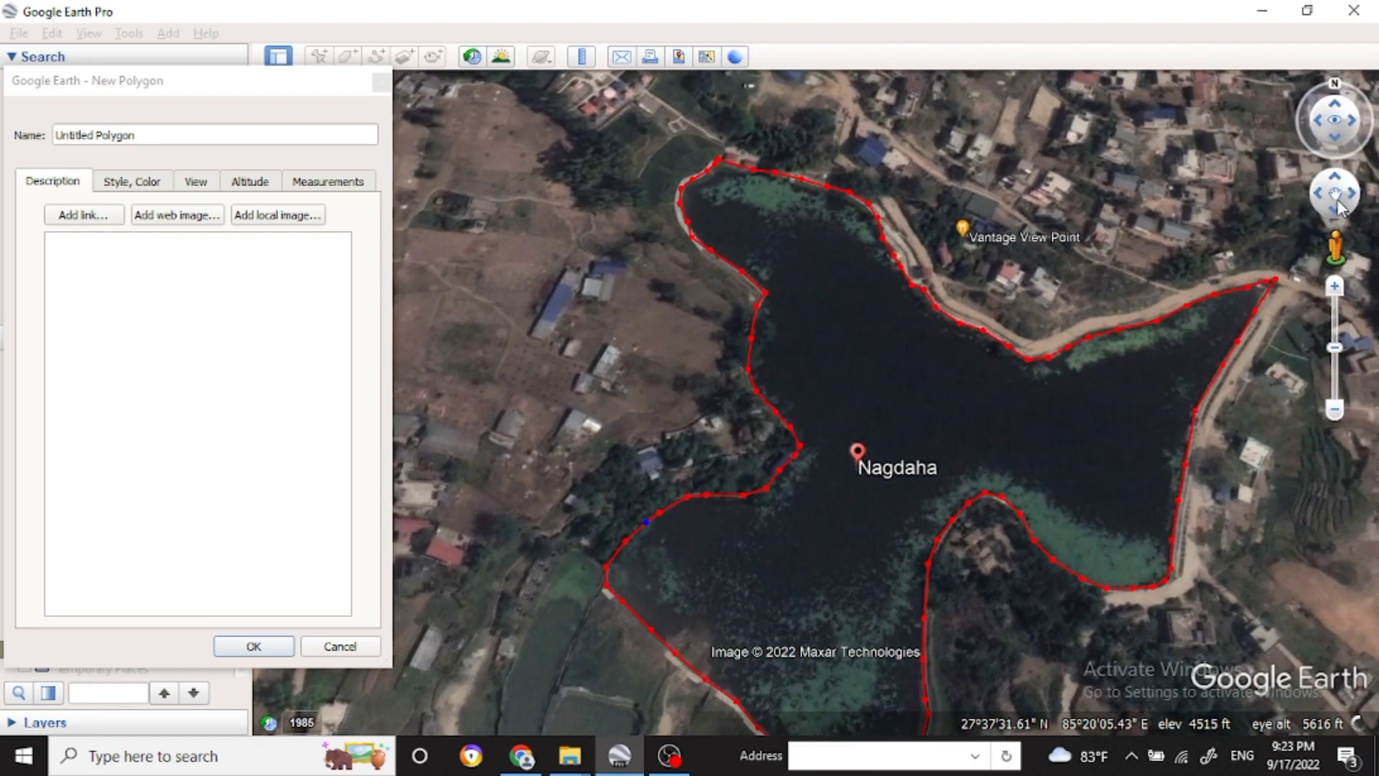
{"action": "left_click", "coordinate": [1328, 215]}
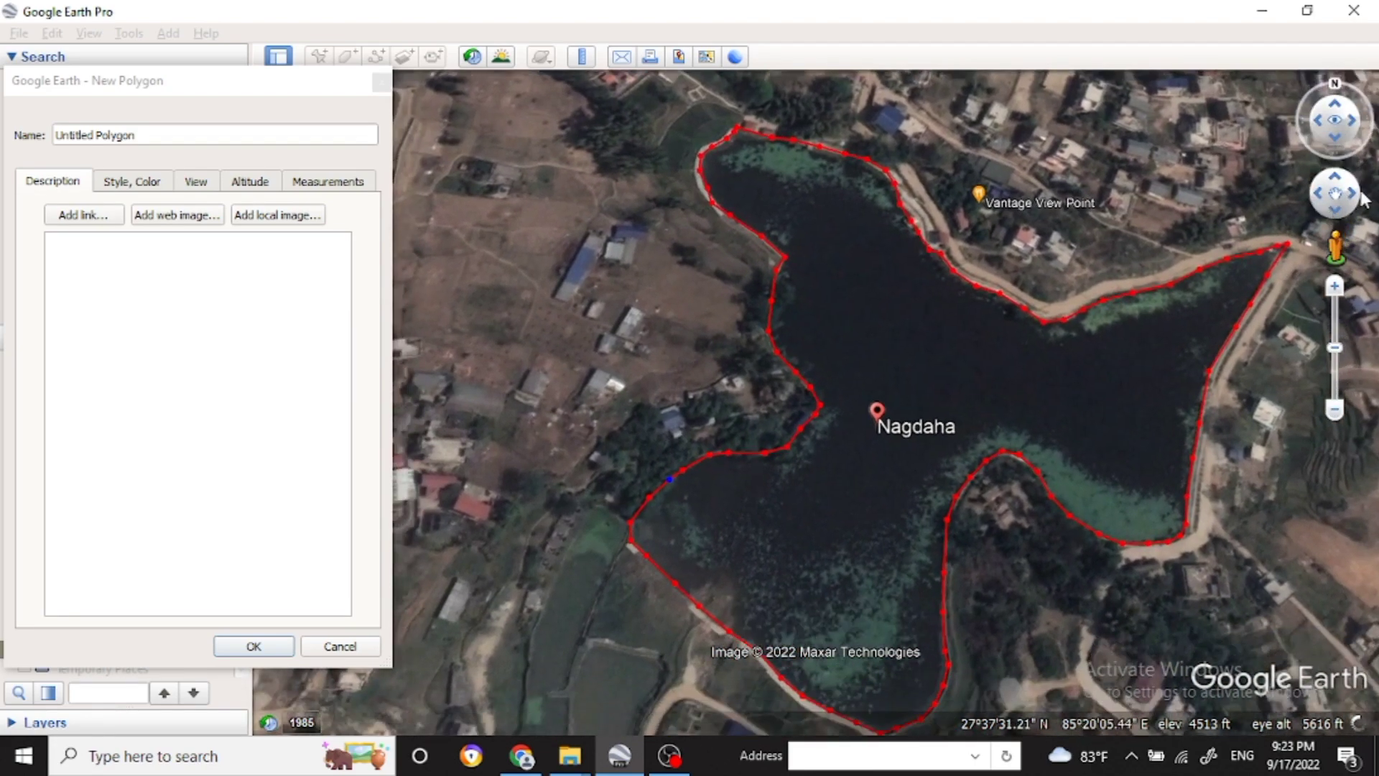
{"action": "left_click", "coordinate": [1358, 200]}
{"action": "left_click", "coordinate": [1347, 205]}
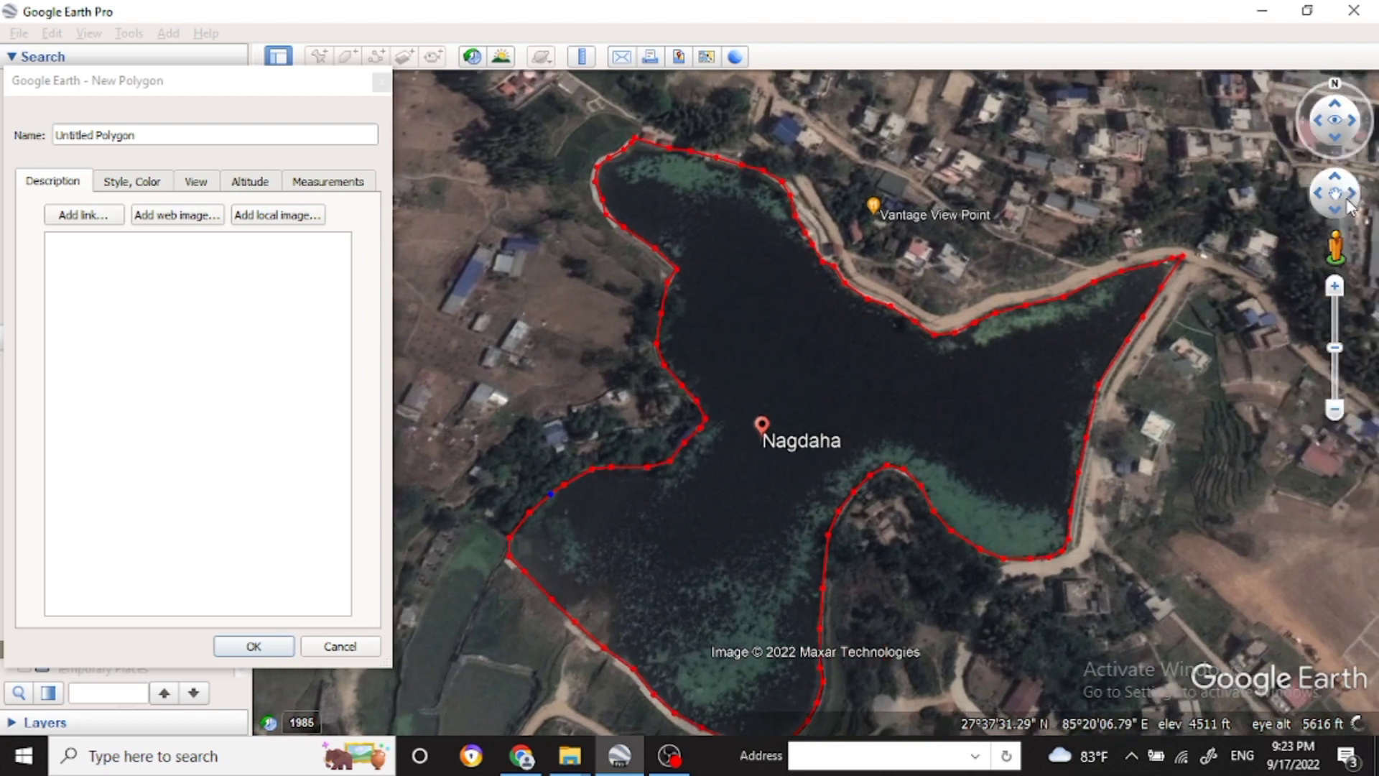
{"action": "left_click", "coordinate": [1340, 214]}
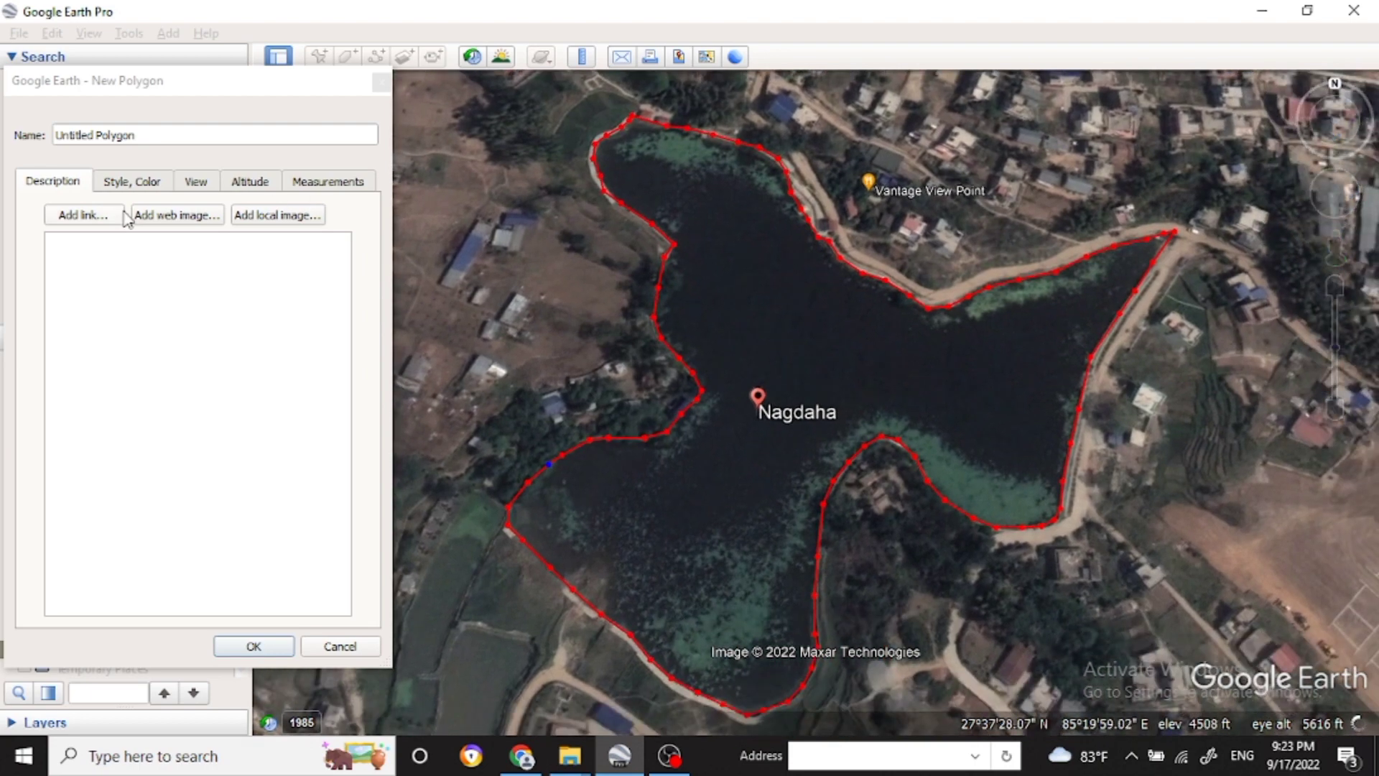
Set the polygon's area color to cyan (#00ffff) and its area style to Filled+Outlined
{"action": "left_click", "coordinate": [149, 185]}
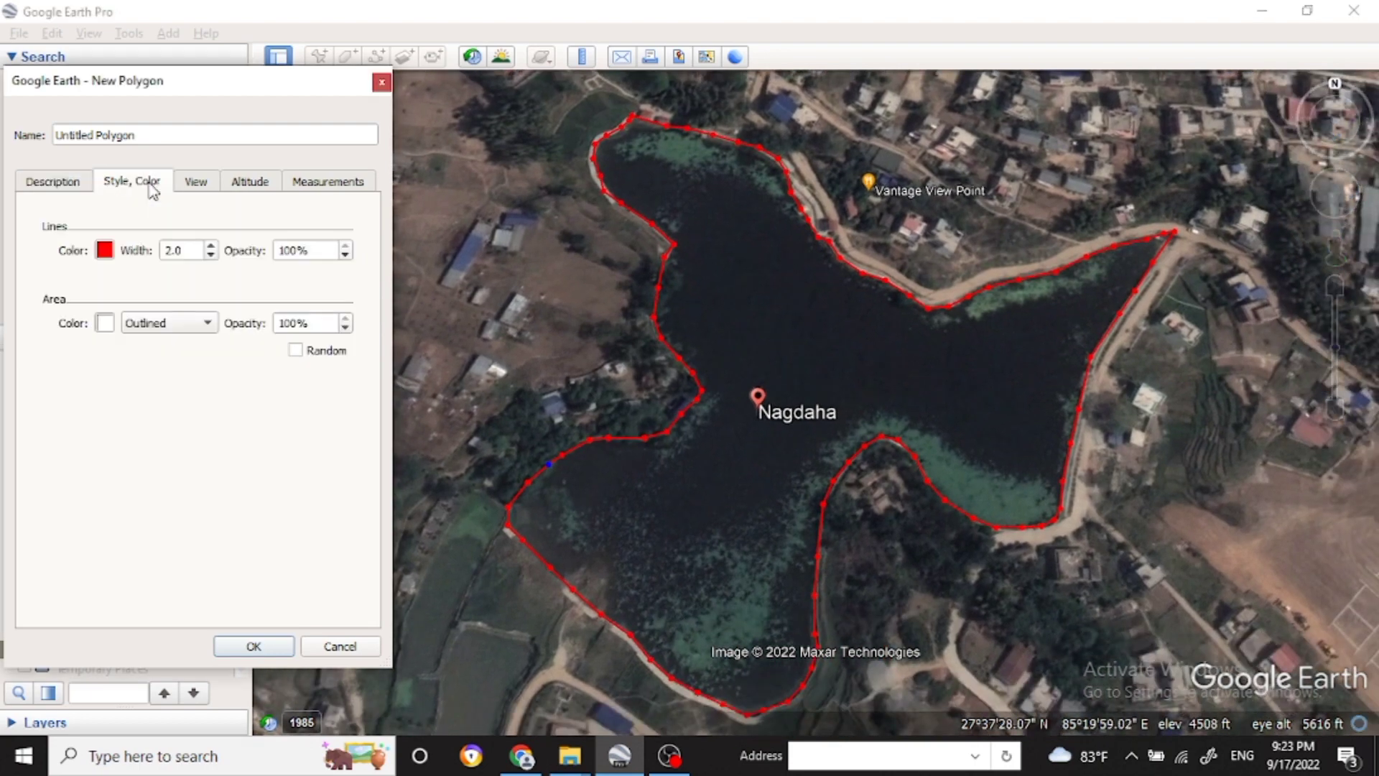
{"action": "left_click", "coordinate": [207, 325]}
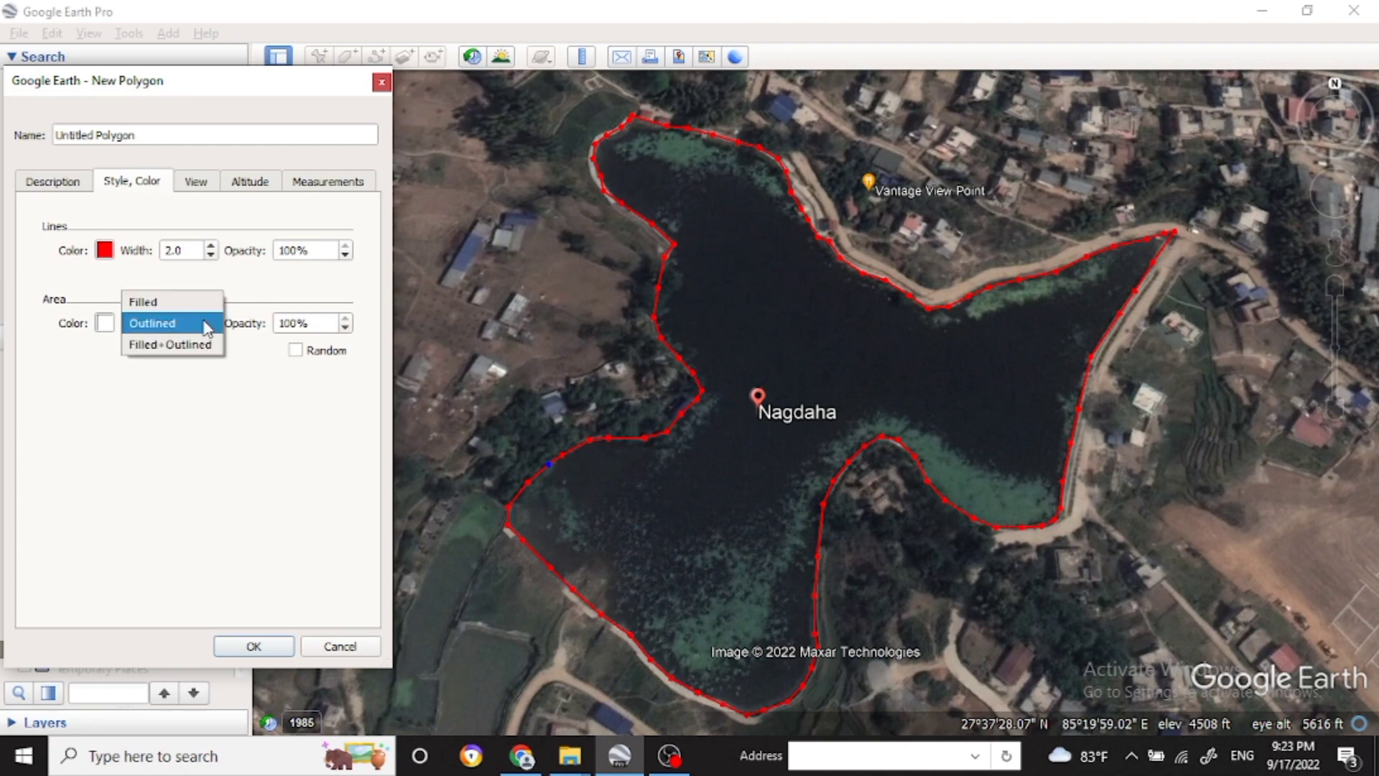
{"action": "left_click", "coordinate": [105, 325]}
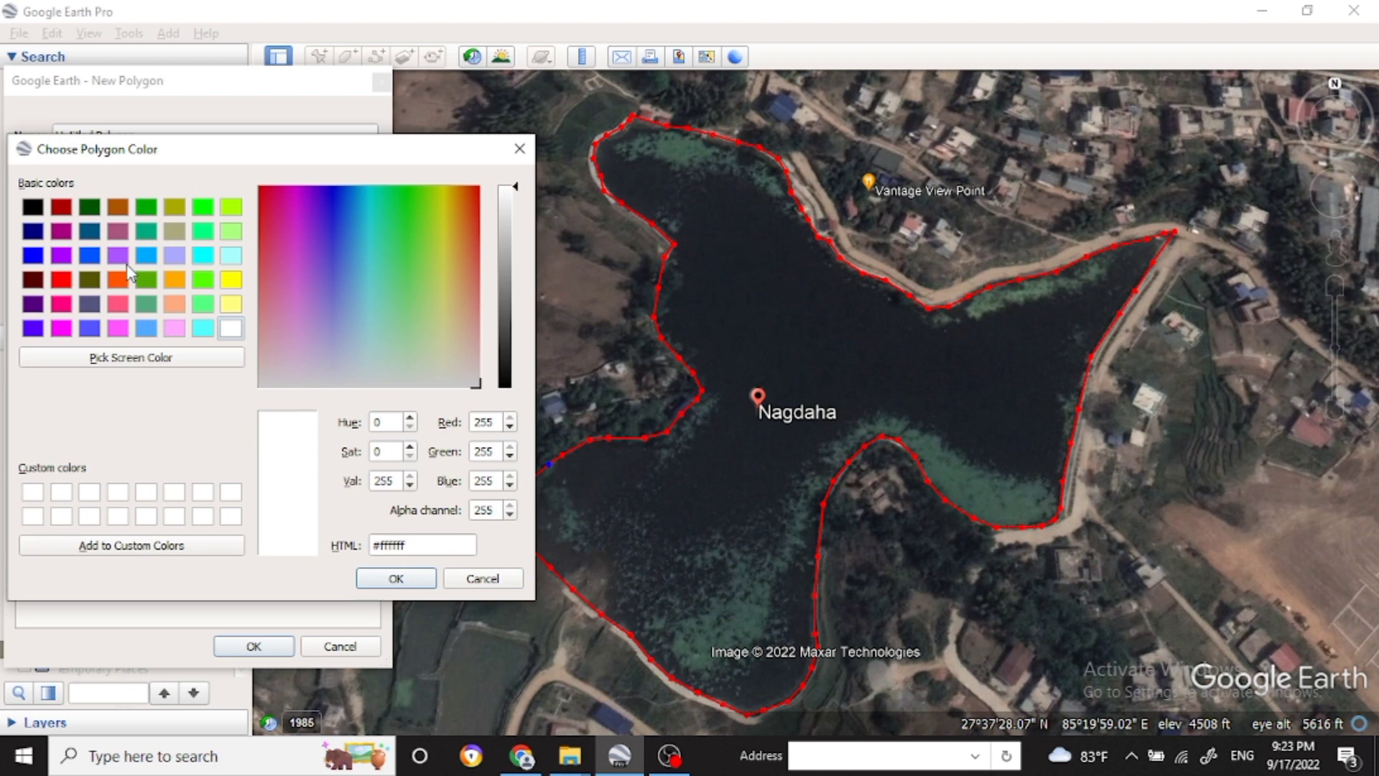
{"action": "left_click", "coordinate": [203, 256]}
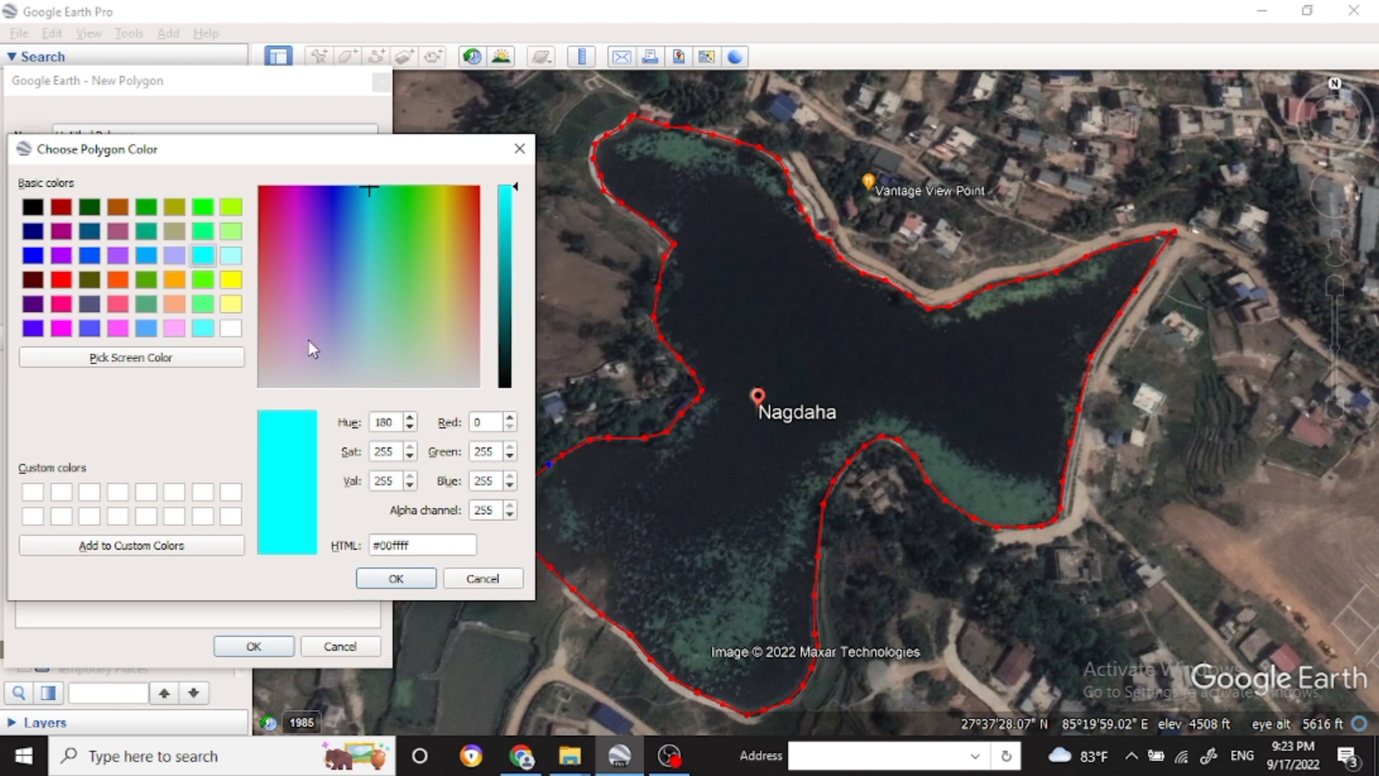
{"action": "left_click", "coordinate": [375, 583]}
{"action": "left_click", "coordinate": [202, 325]}
{"action": "left_click", "coordinate": [203, 347]}
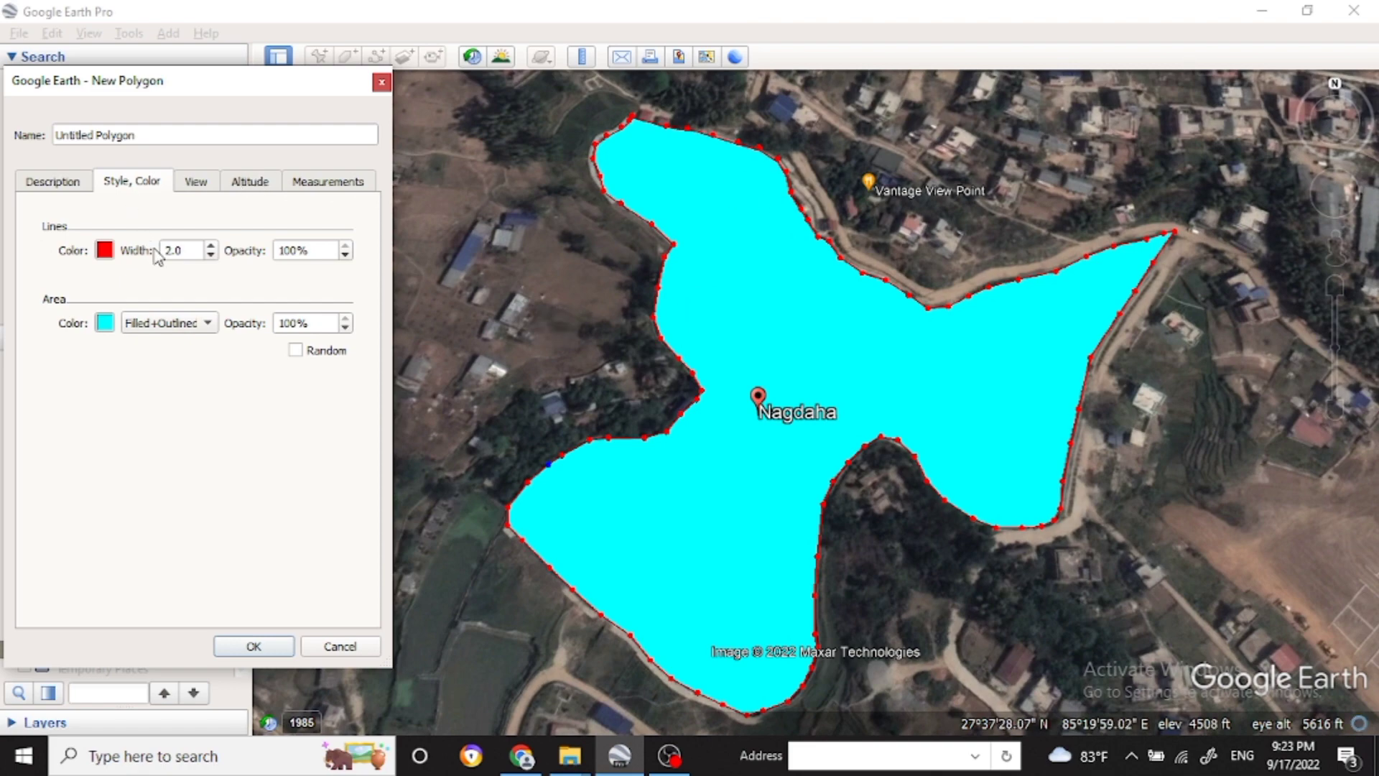
Change the polygon's line color to black (#000000) and save the polygon
{"action": "left_click", "coordinate": [105, 250]}
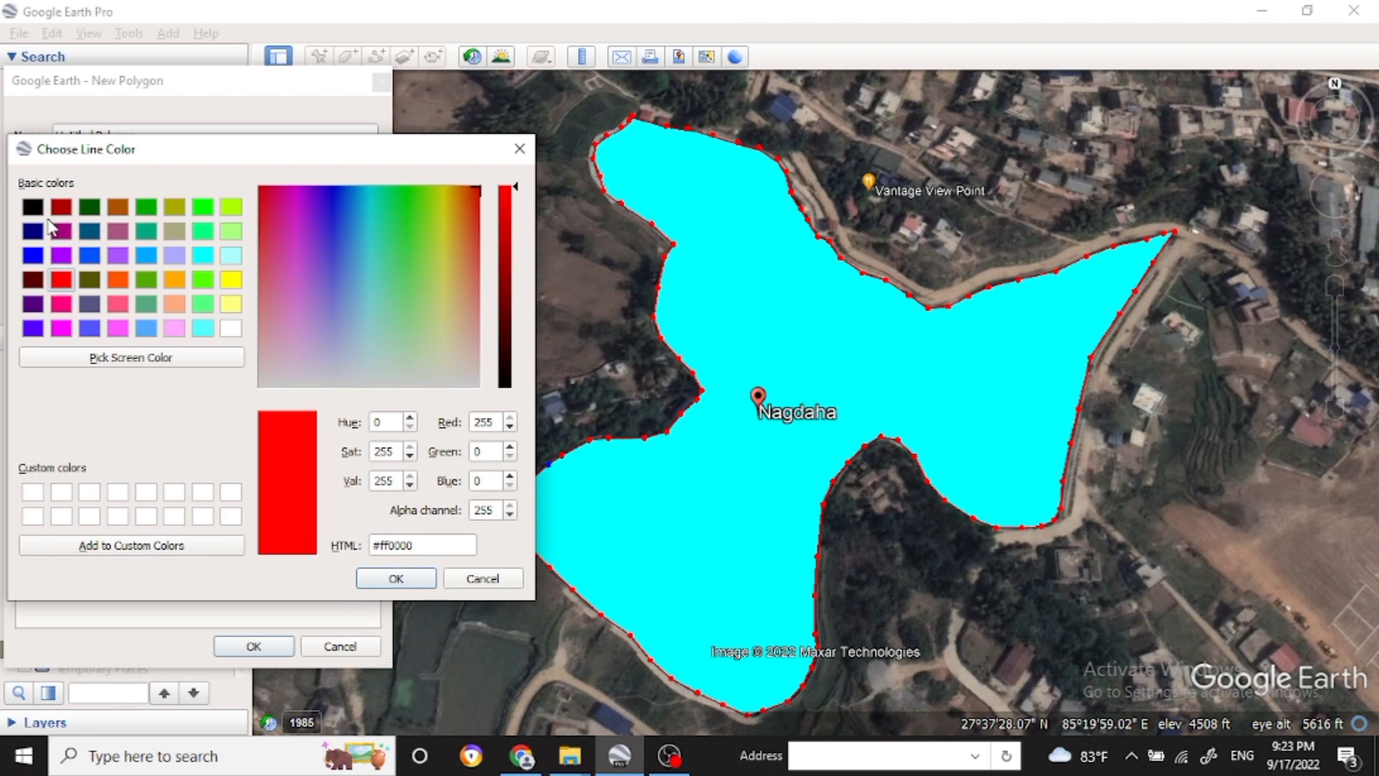
{"action": "left_click", "coordinate": [32, 208]}
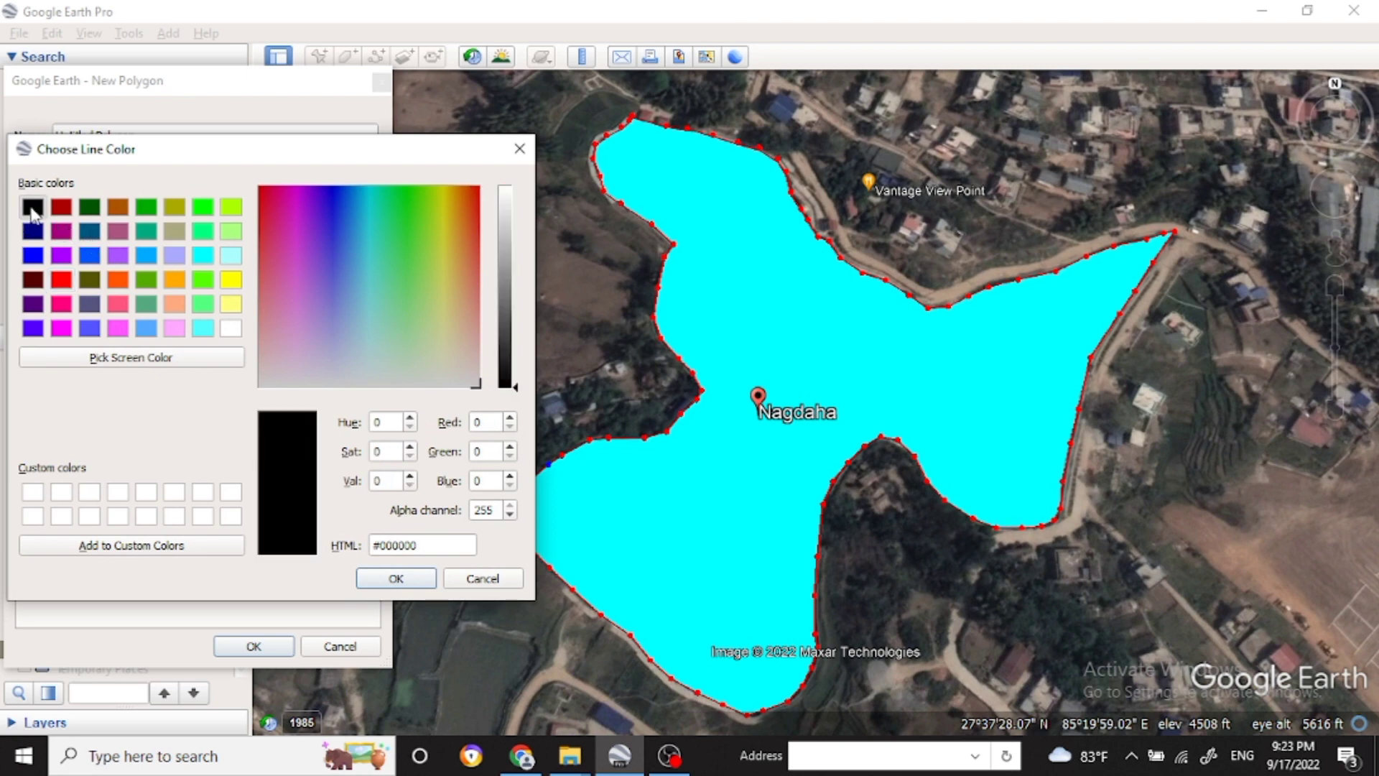
{"action": "left_click", "coordinate": [396, 579]}
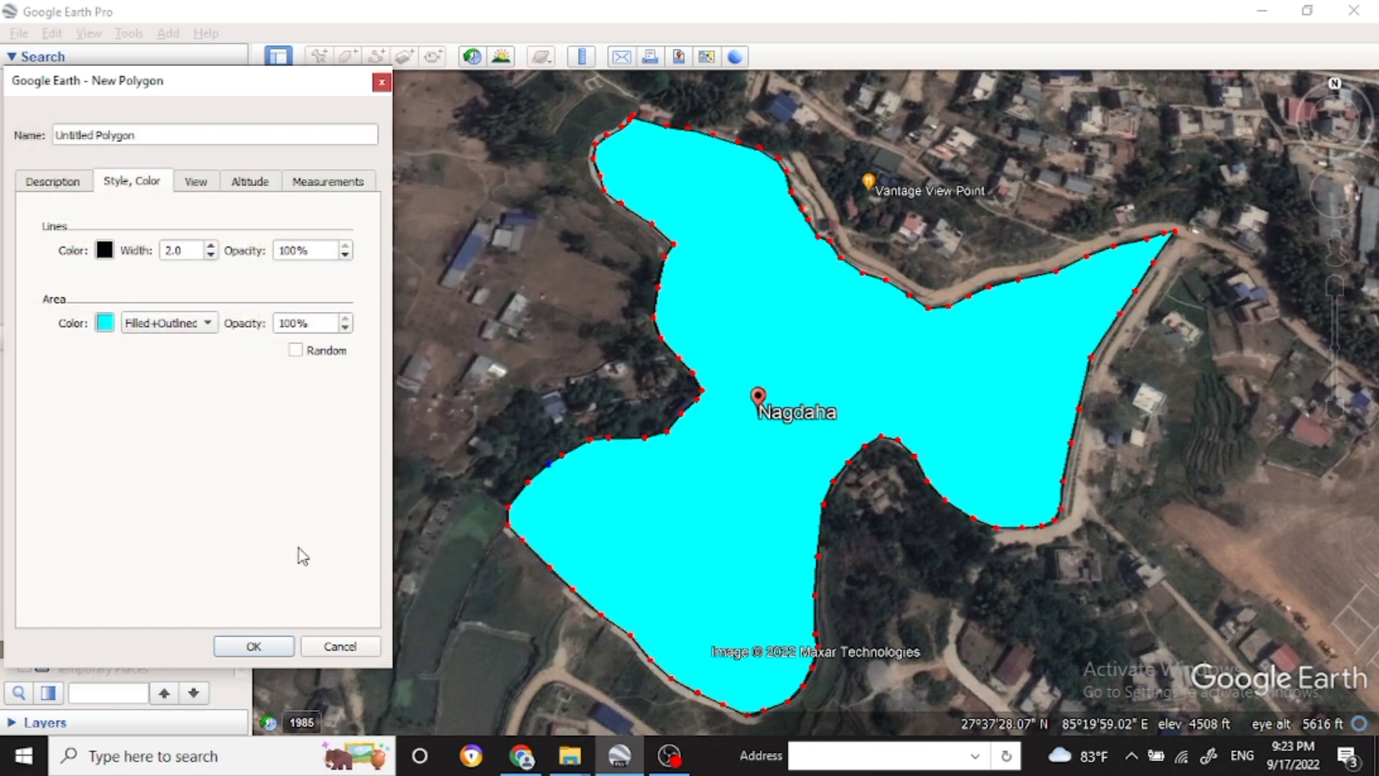
{"action": "left_click", "coordinate": [254, 647]}
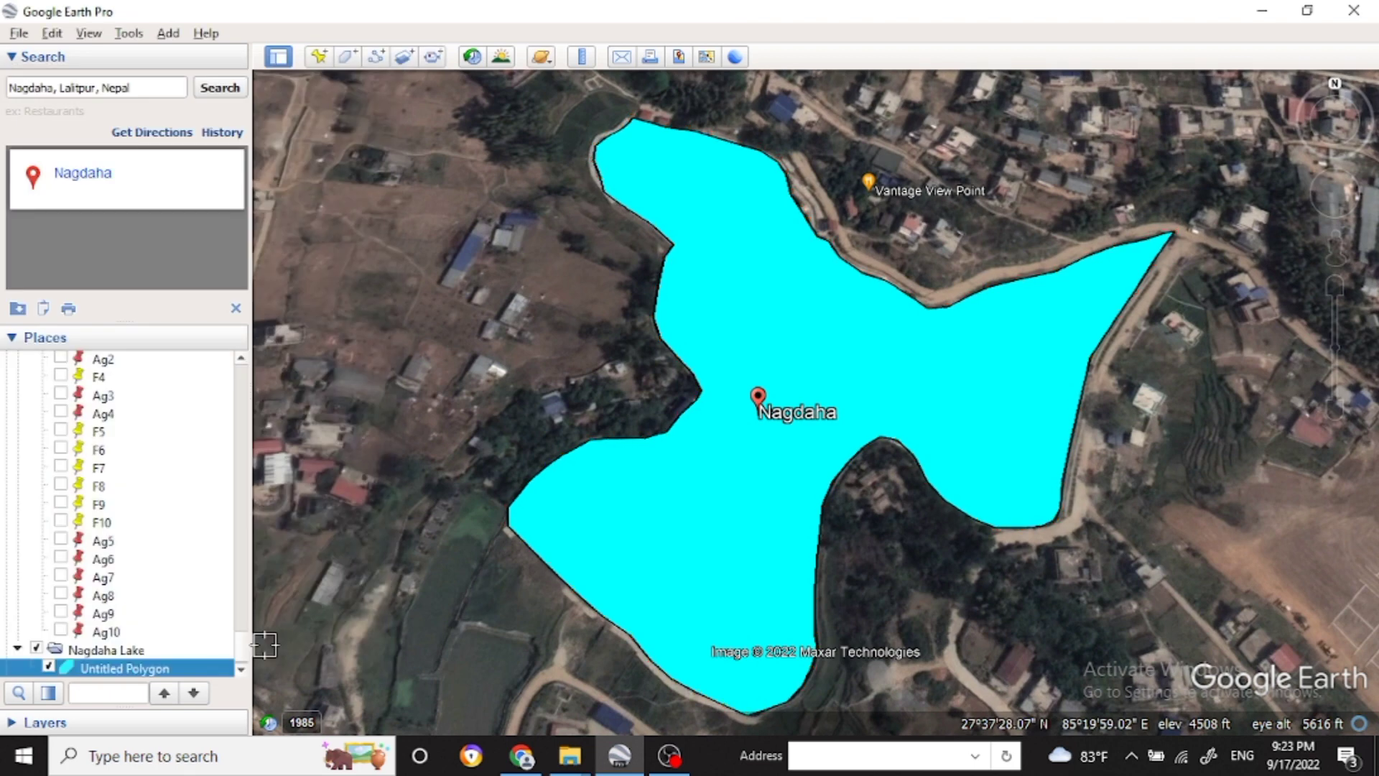
Rename the untitled polygon in the Nagdaha Lake folder as Nagdaha Lake digitization and close the LALITPUR information balloon
{"action": "right_click", "coordinate": [175, 672]}
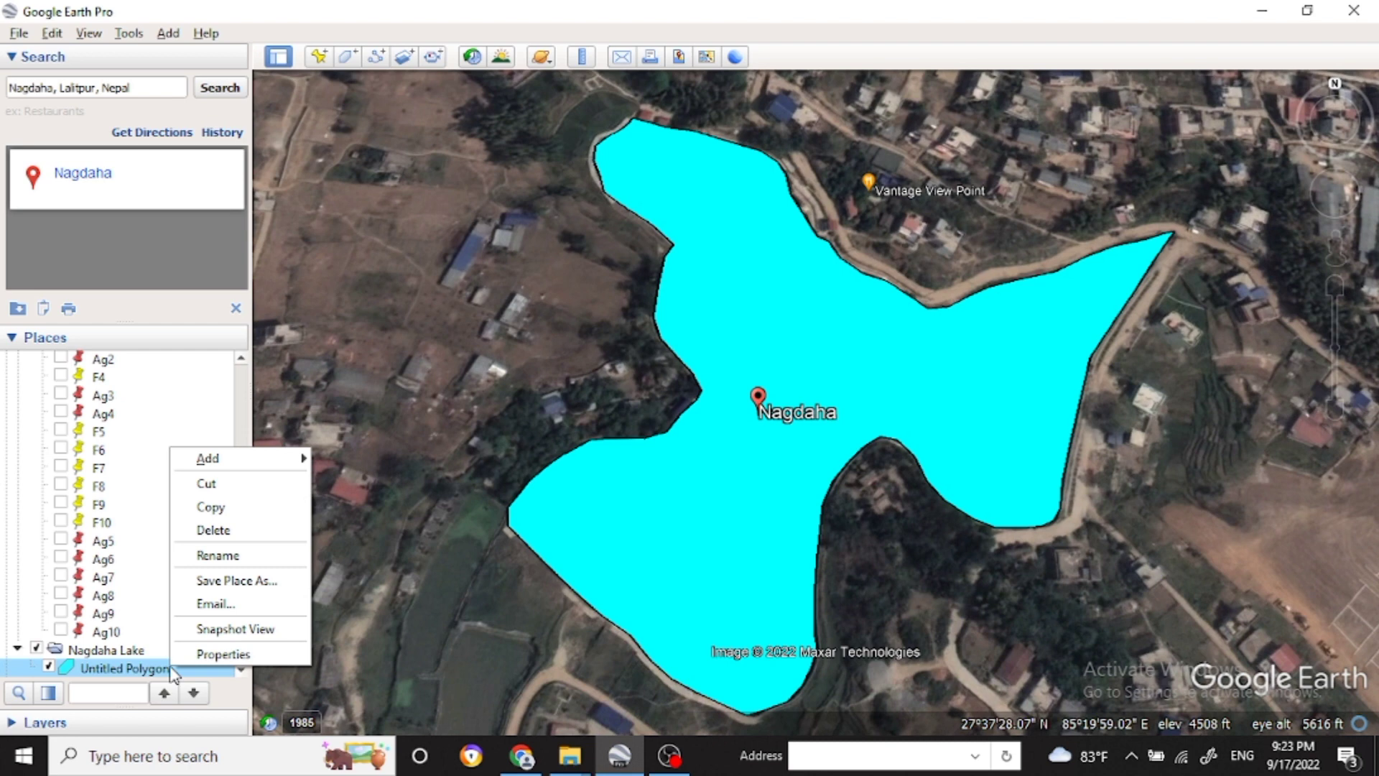
{"action": "left_click", "coordinate": [218, 555]}
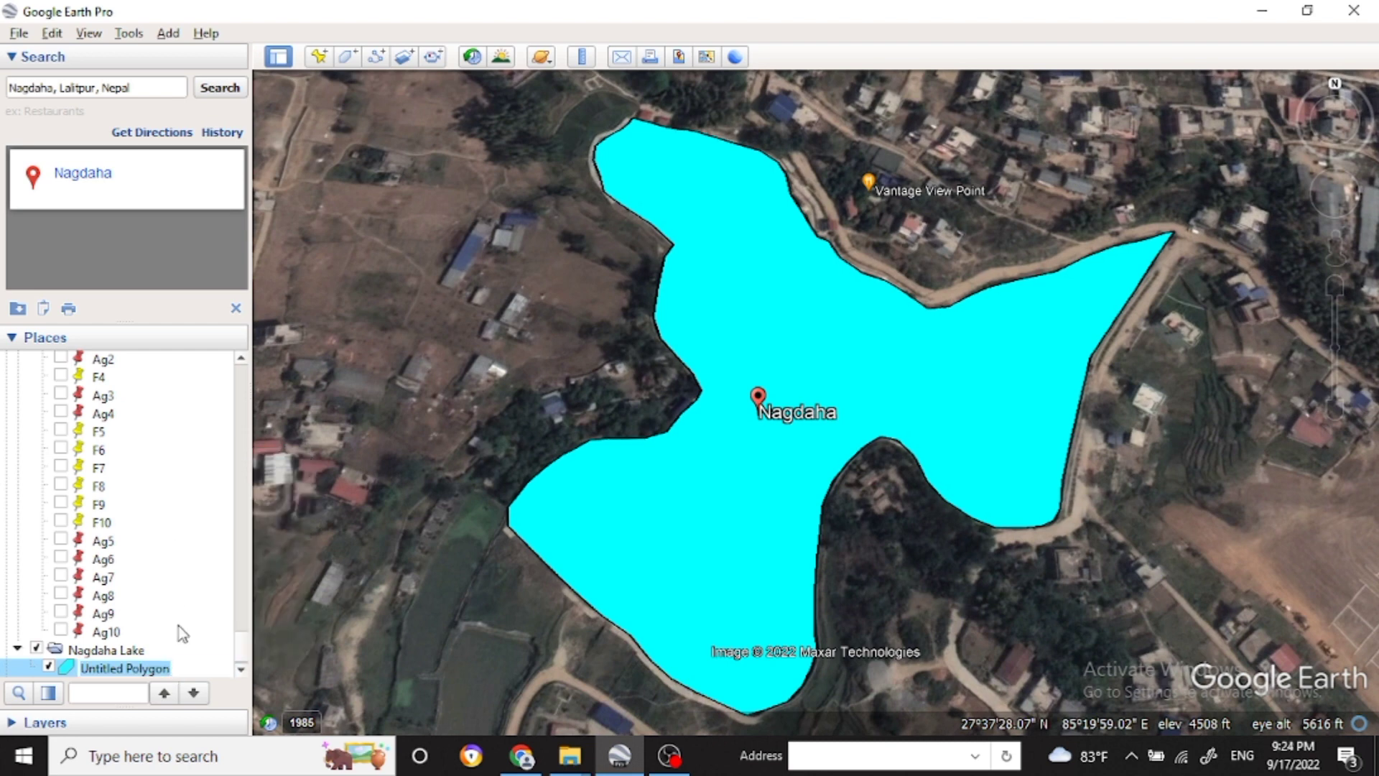
{"action": "left_click_drag", "start_coordinate": [179, 666], "coordinate": [88, 654]}
{"action": "key", "text": "BackSpace"}
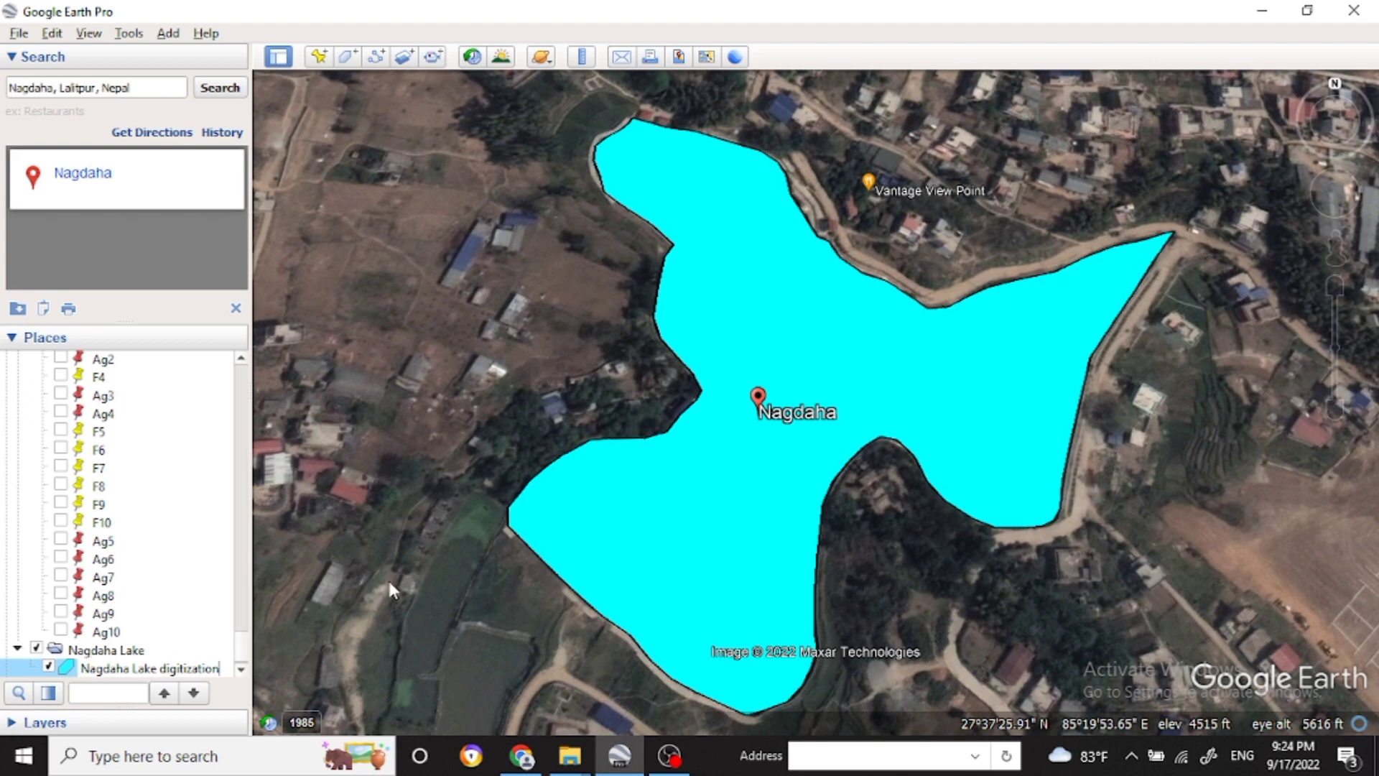
{"action": "left_click", "coordinate": [361, 597]}
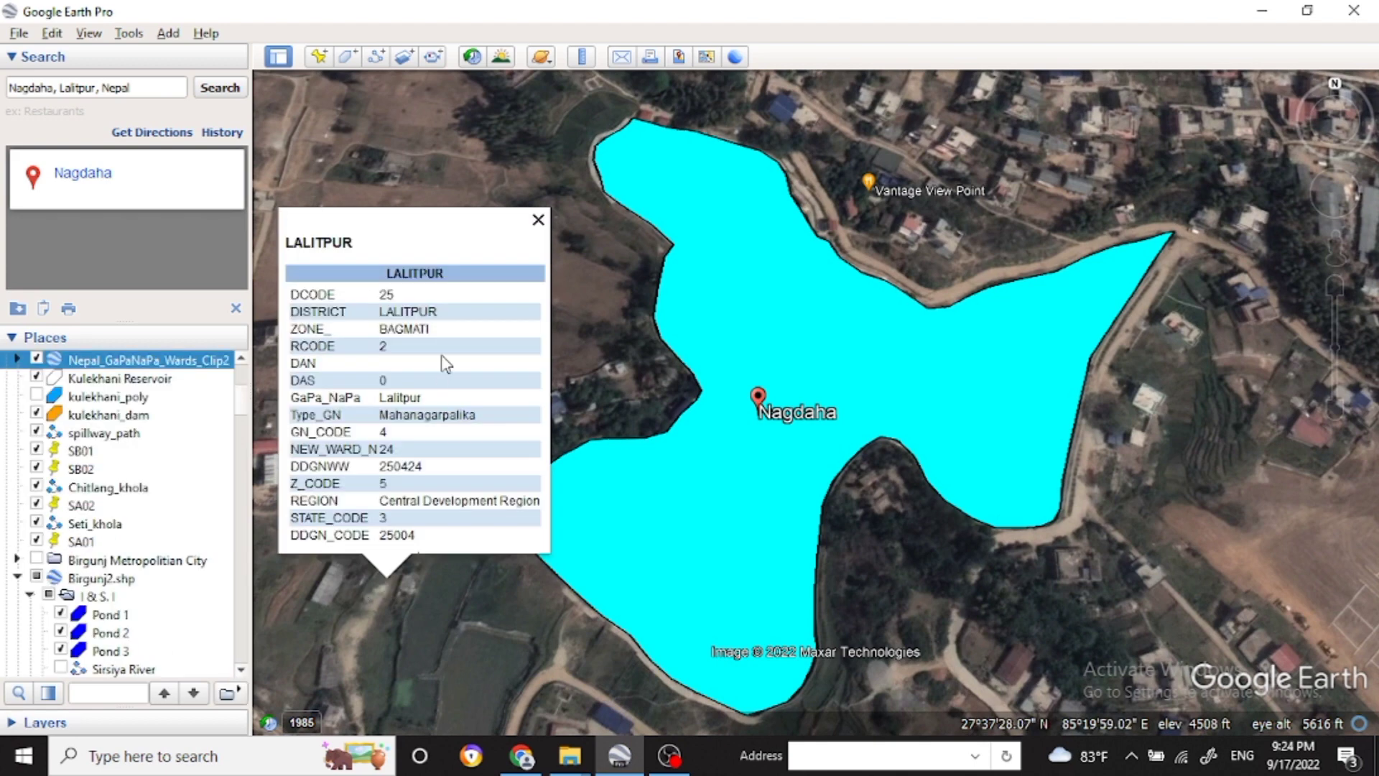
{"action": "left_click", "coordinate": [538, 220]}
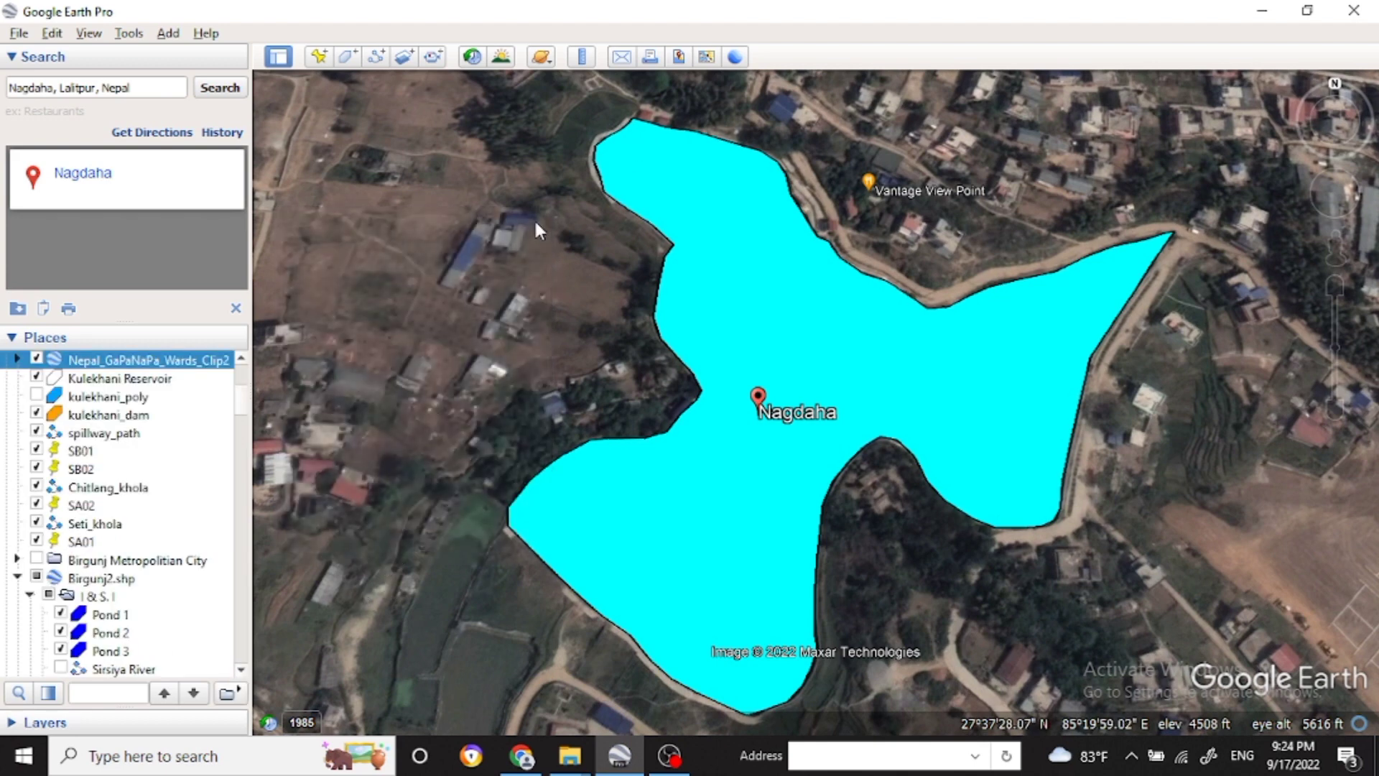
Find the Nagdaha Lake digitization polygon in the saved places and start saving it as a place file
{"action": "scroll", "coordinate": [213, 513], "scroll_direction": "down", "scroll_amount": 2}
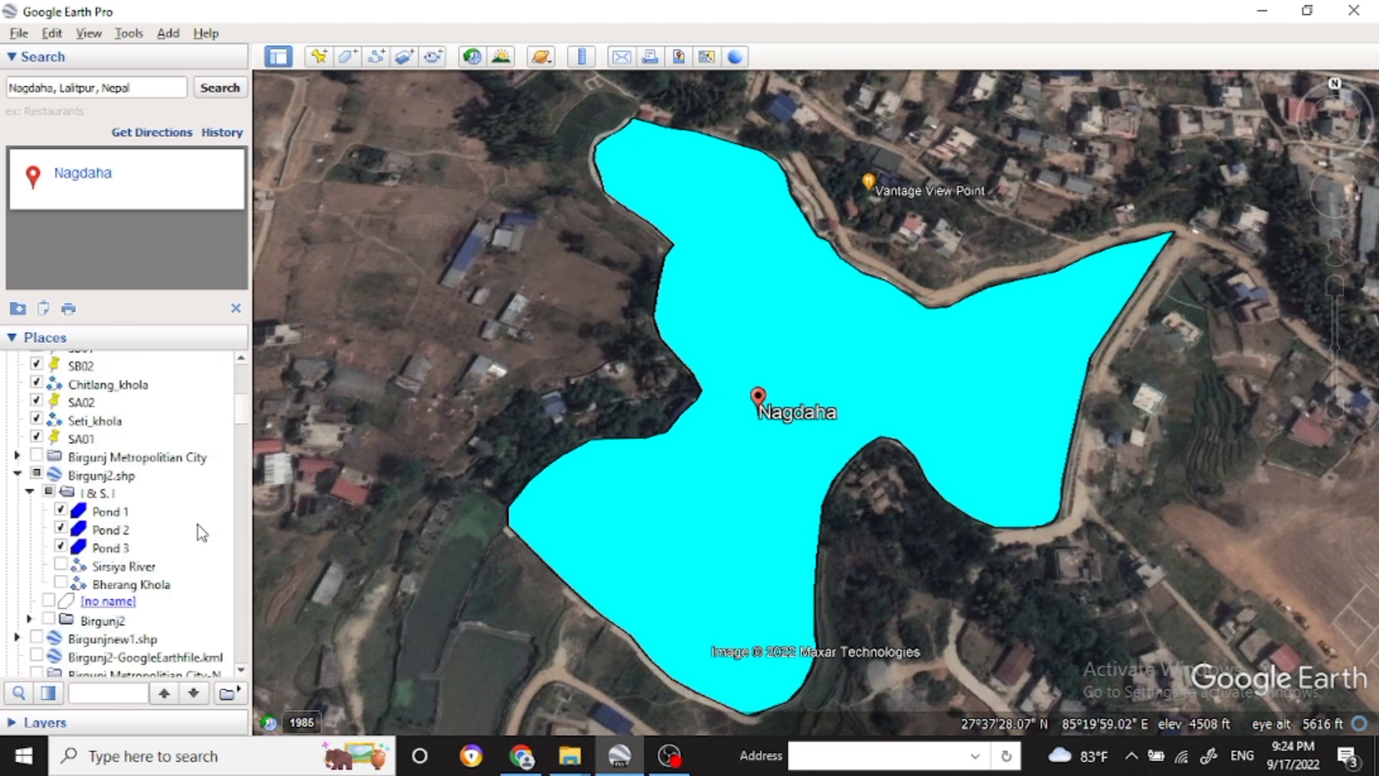
{"action": "scroll", "coordinate": [204, 543], "scroll_direction": "down", "scroll_amount": 1}
{"action": "scroll", "coordinate": [215, 546], "scroll_direction": "down", "scroll_amount": 5}
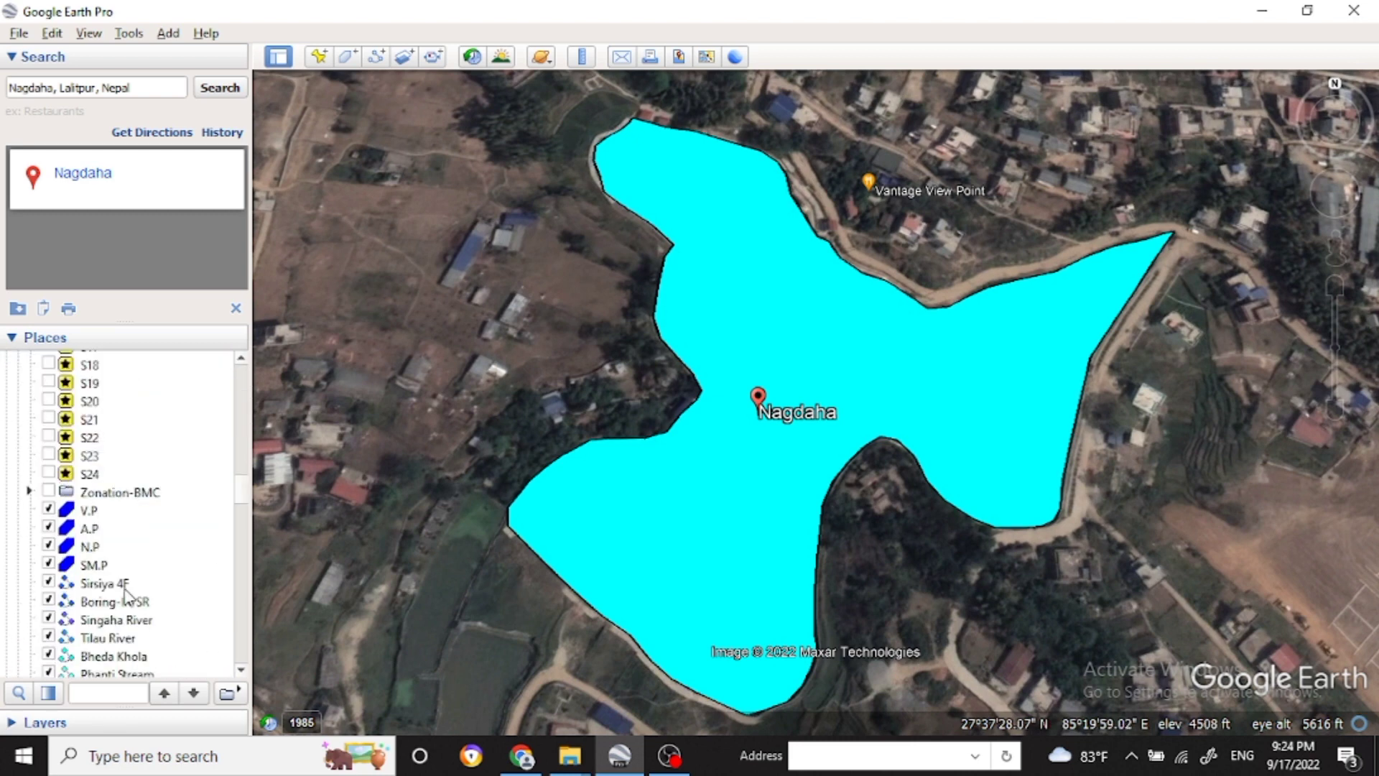
{"action": "scroll", "coordinate": [137, 525], "scroll_direction": "up", "scroll_amount": 9}
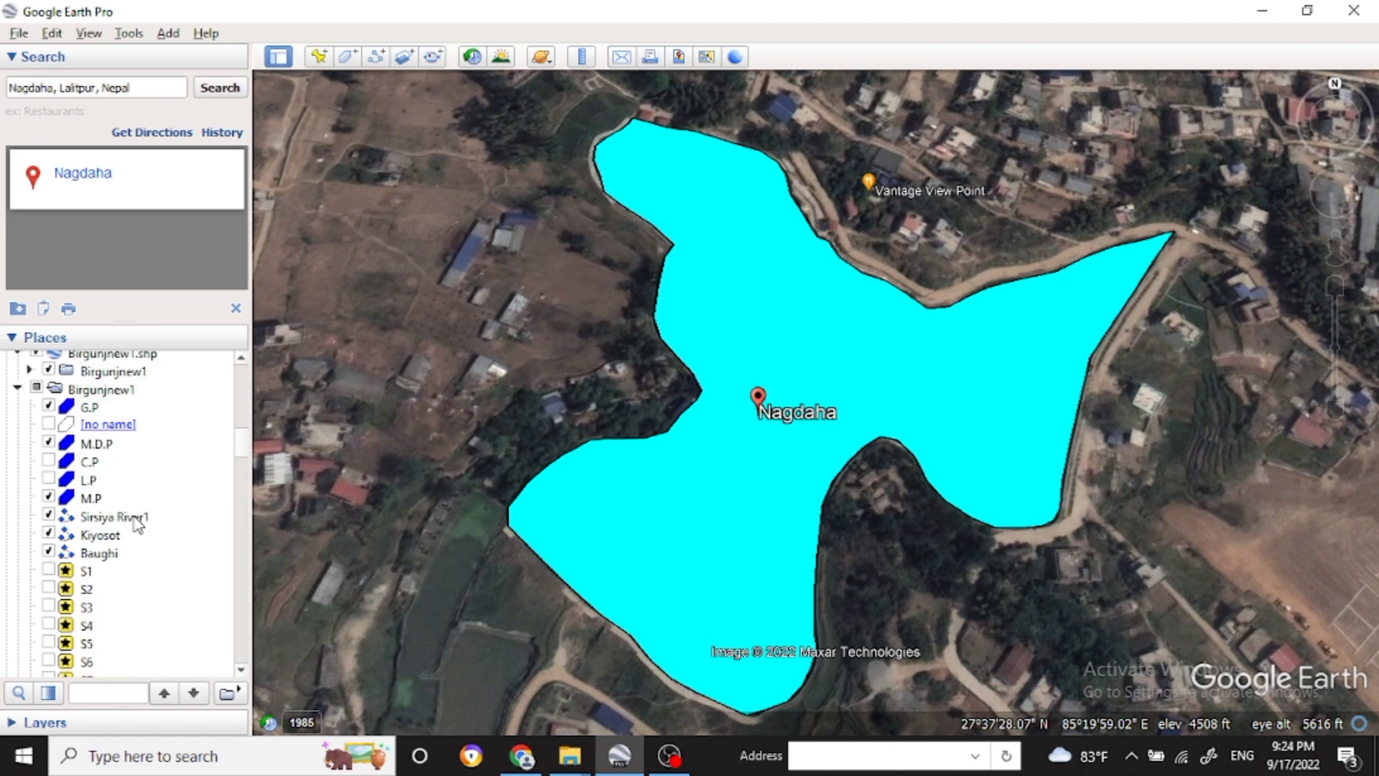
{"action": "scroll", "coordinate": [138, 524], "scroll_direction": "up", "scroll_amount": 1}
{"action": "scroll", "coordinate": [130, 446], "scroll_direction": "down", "scroll_amount": 10}
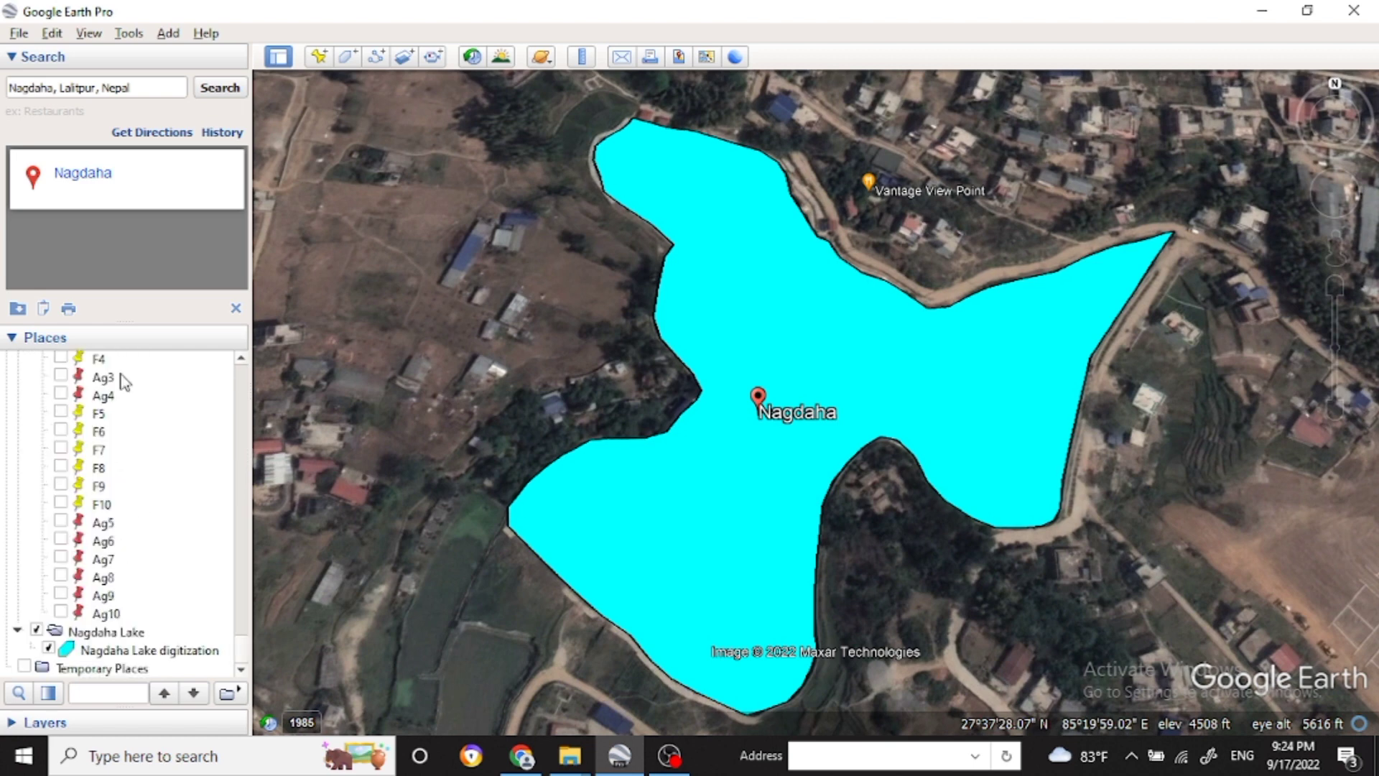
{"action": "right_click", "coordinate": [118, 654]}
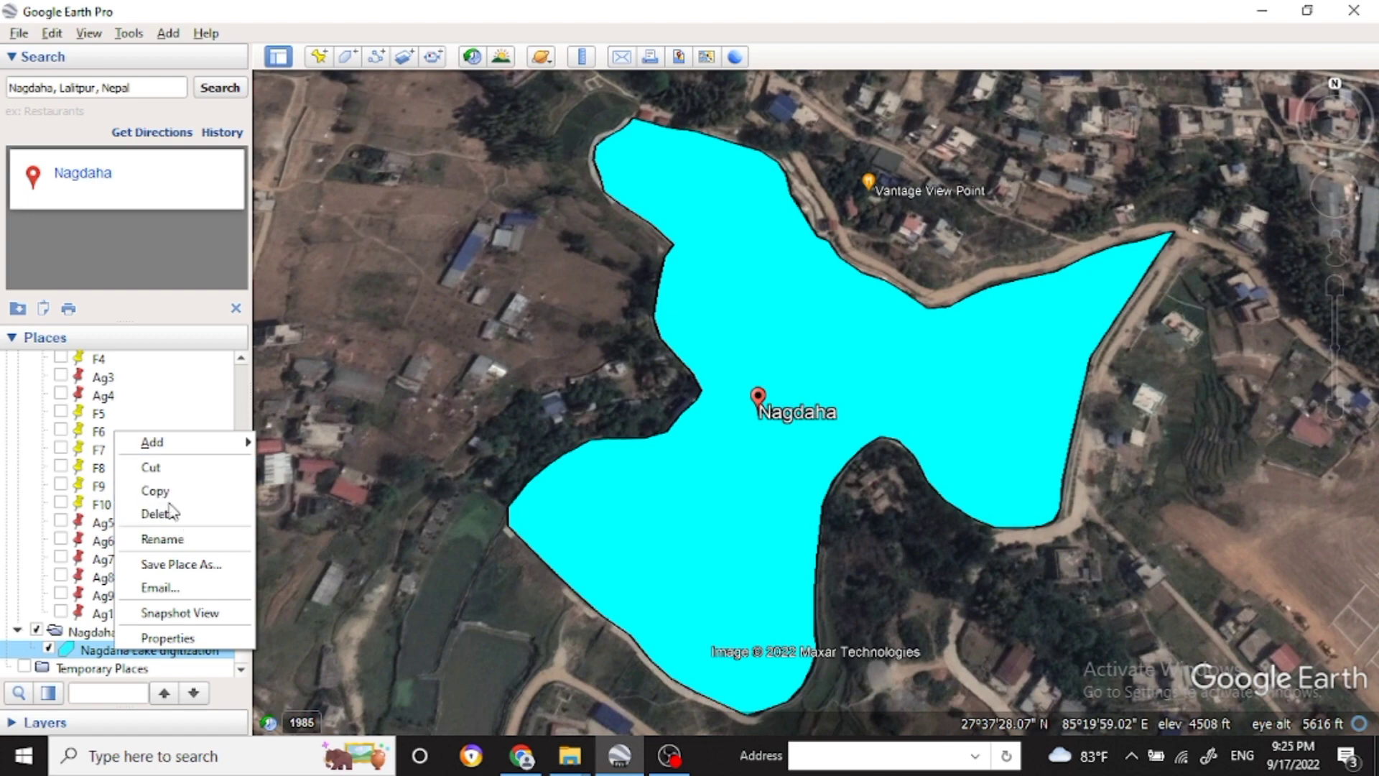
{"action": "left_click", "coordinate": [171, 567]}
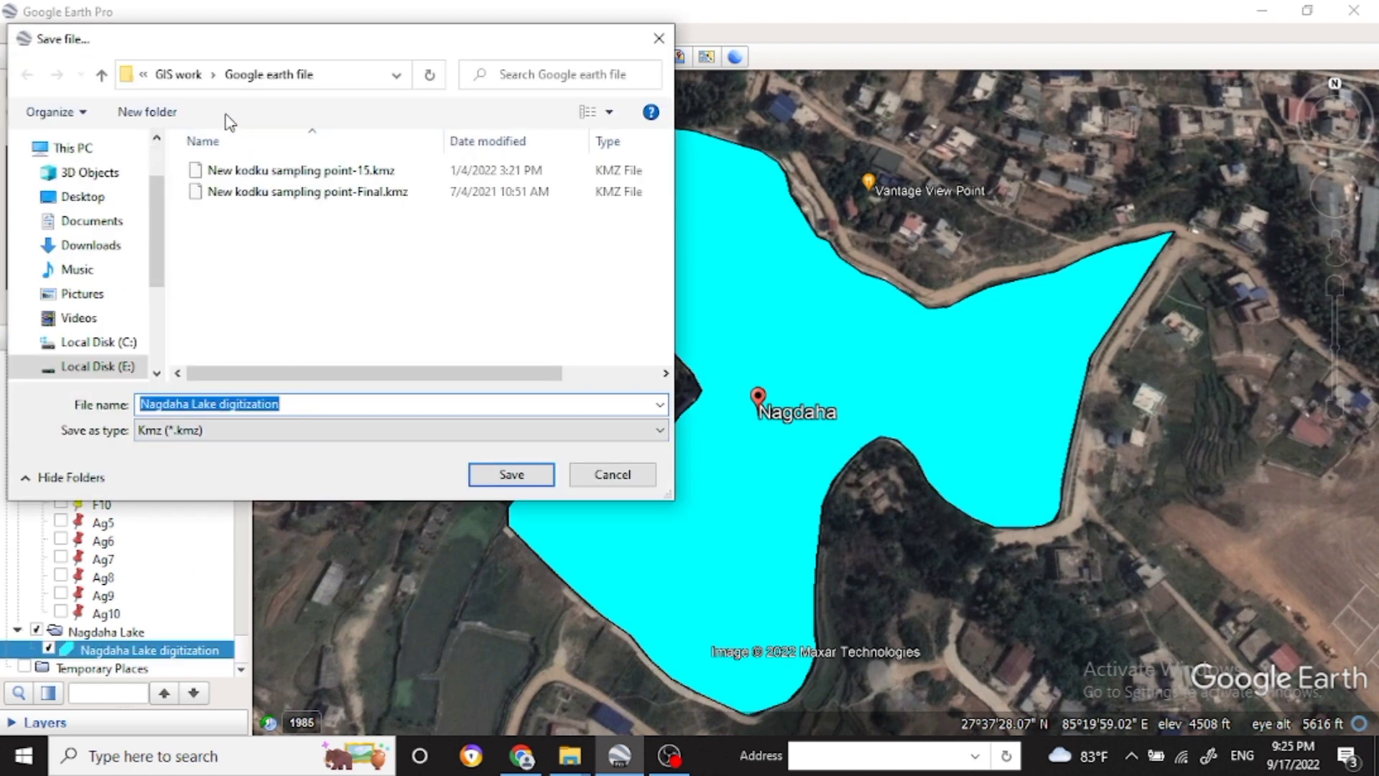
Choose the GIS new file_work folder, inside the ground water quality folder on Local Disk (E:), as the save location
{"action": "left_click", "coordinate": [269, 73]}
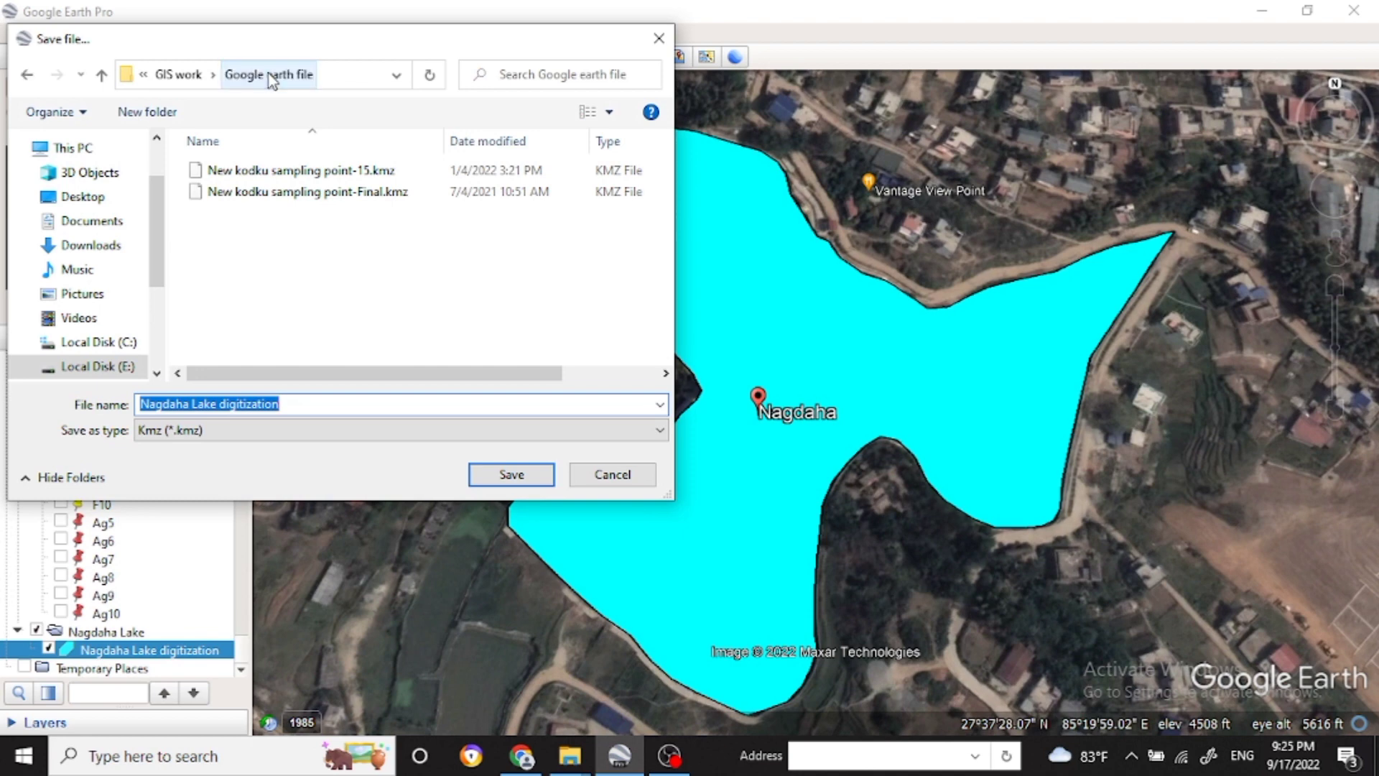
{"action": "left_click", "coordinate": [181, 74]}
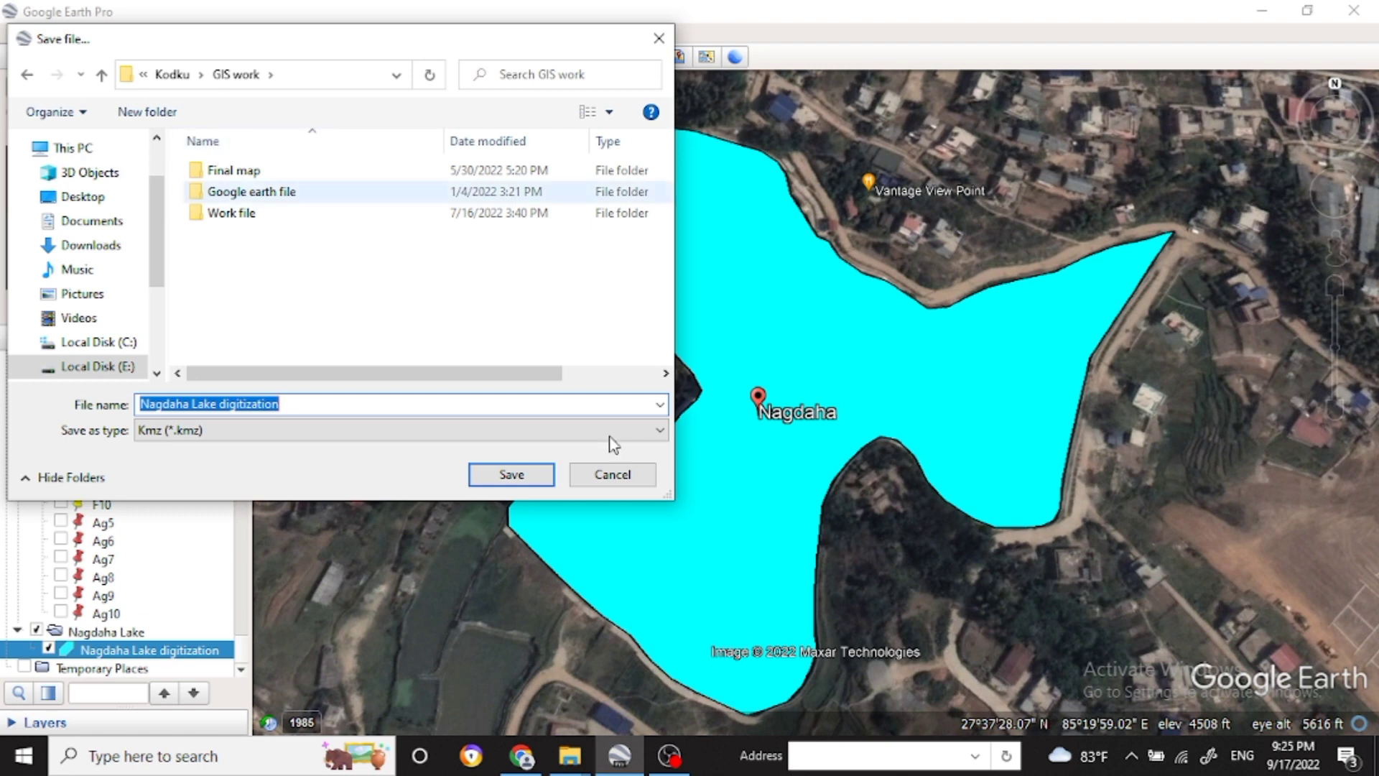
{"action": "left_click", "coordinate": [90, 366]}
{"action": "scroll", "coordinate": [309, 267], "scroll_direction": "down", "scroll_amount": 4}
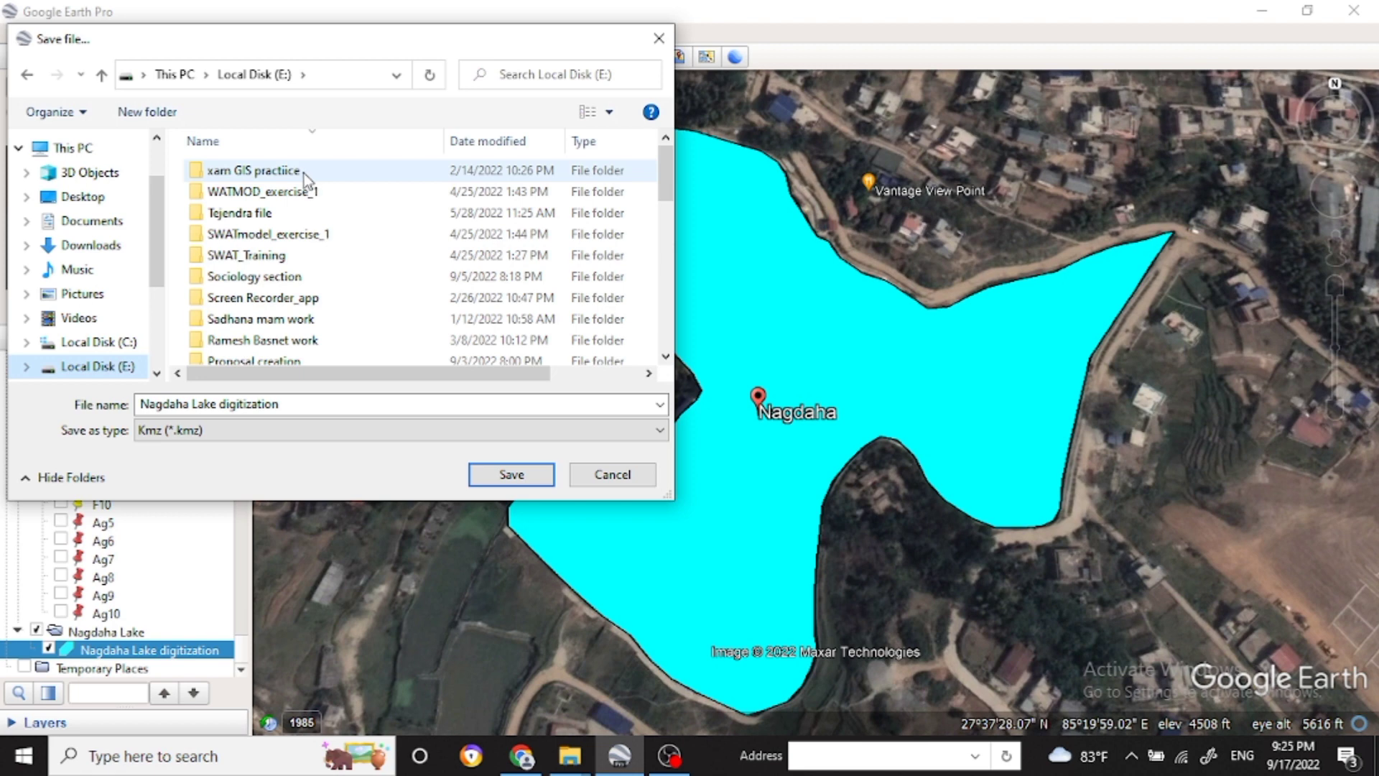
{"action": "scroll", "coordinate": [280, 267], "scroll_direction": "down", "scroll_amount": 1}
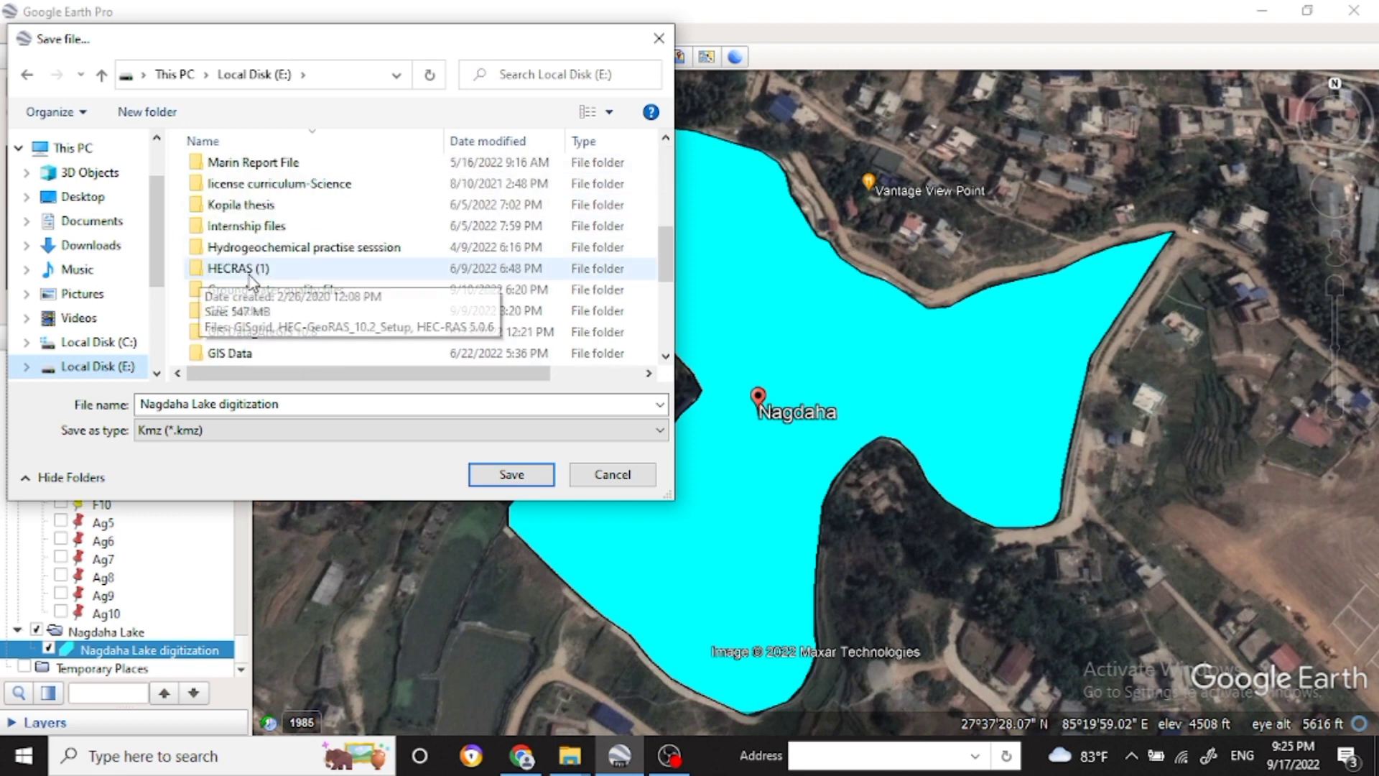
{"action": "left_click", "coordinate": [279, 295]}
{"action": "double_click", "coordinate": [279, 290]}
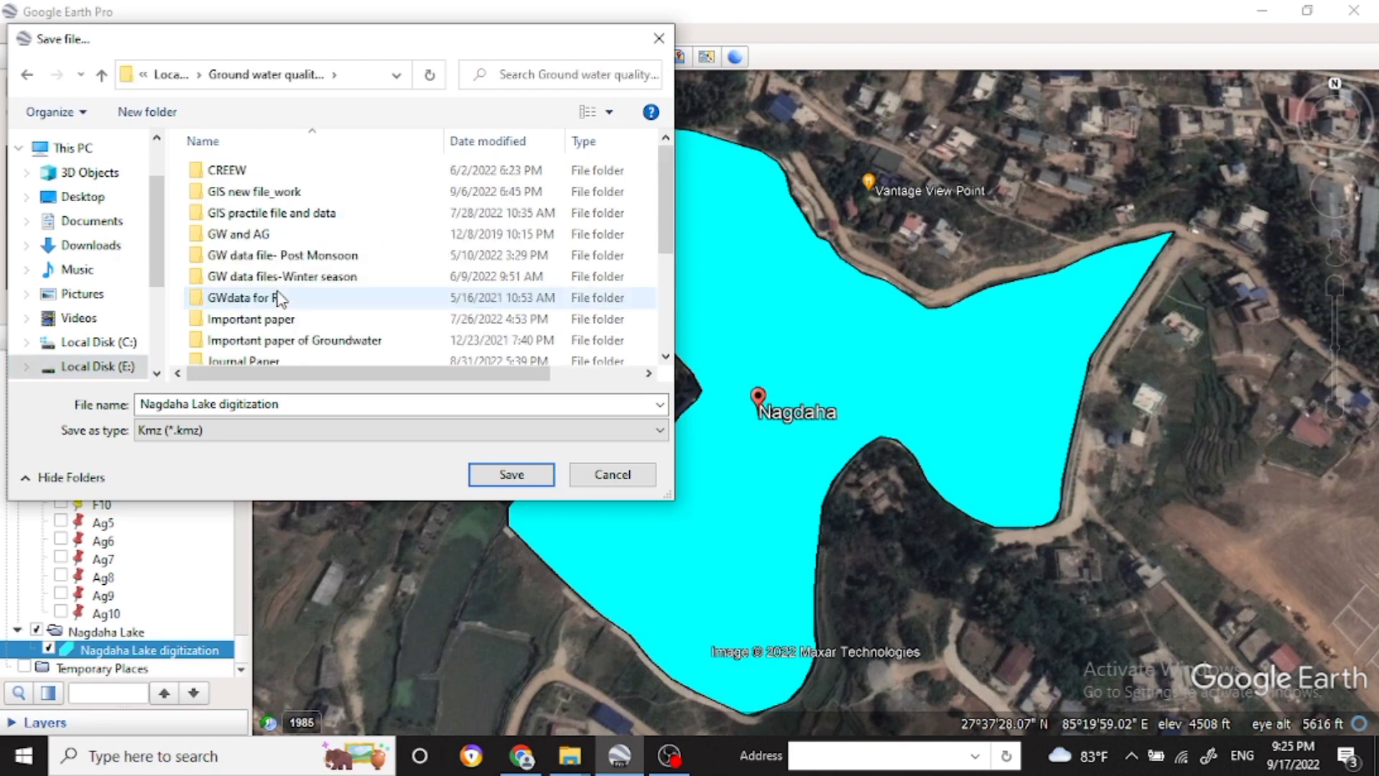
{"action": "left_click", "coordinate": [271, 190]}
{"action": "double_click", "coordinate": [271, 191]}
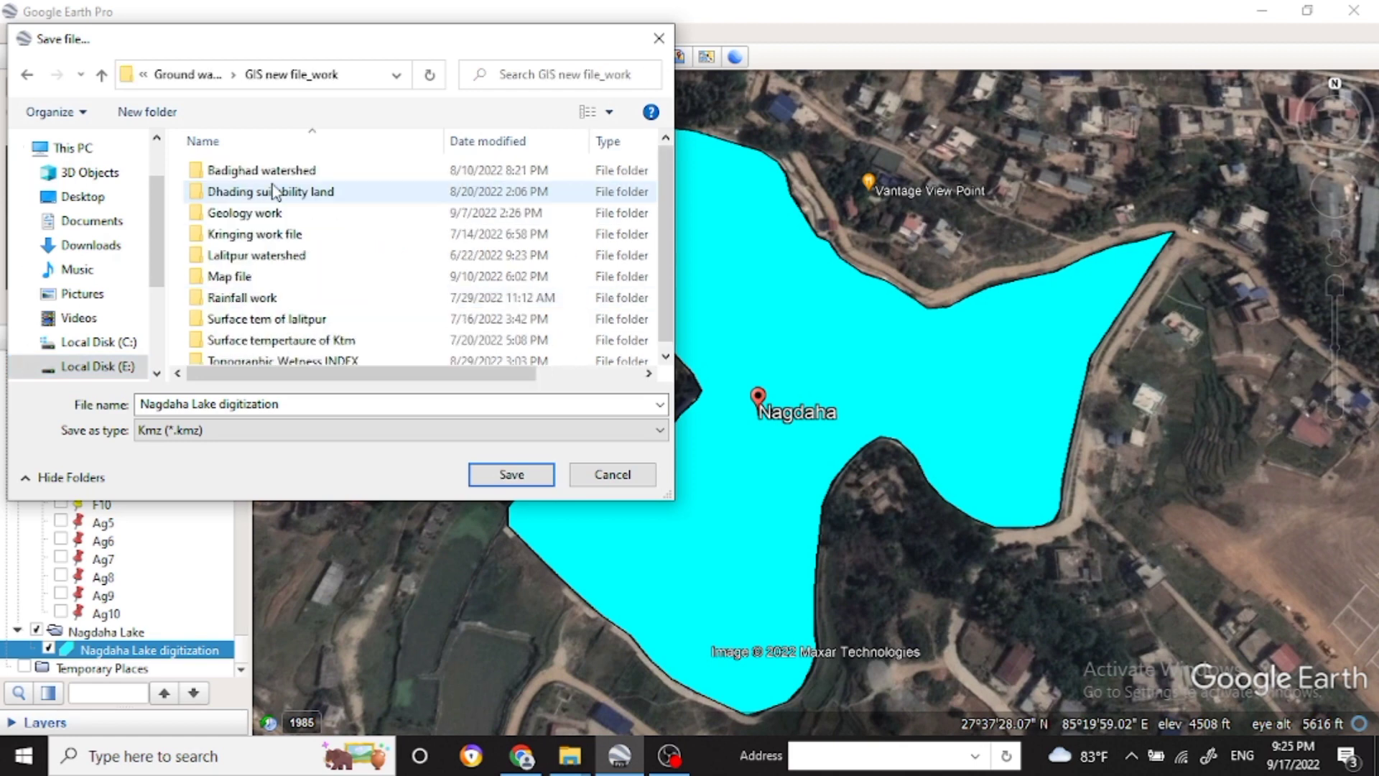
{"action": "left_click_drag", "start_coordinate": [665, 192], "coordinate": [673, 252]}
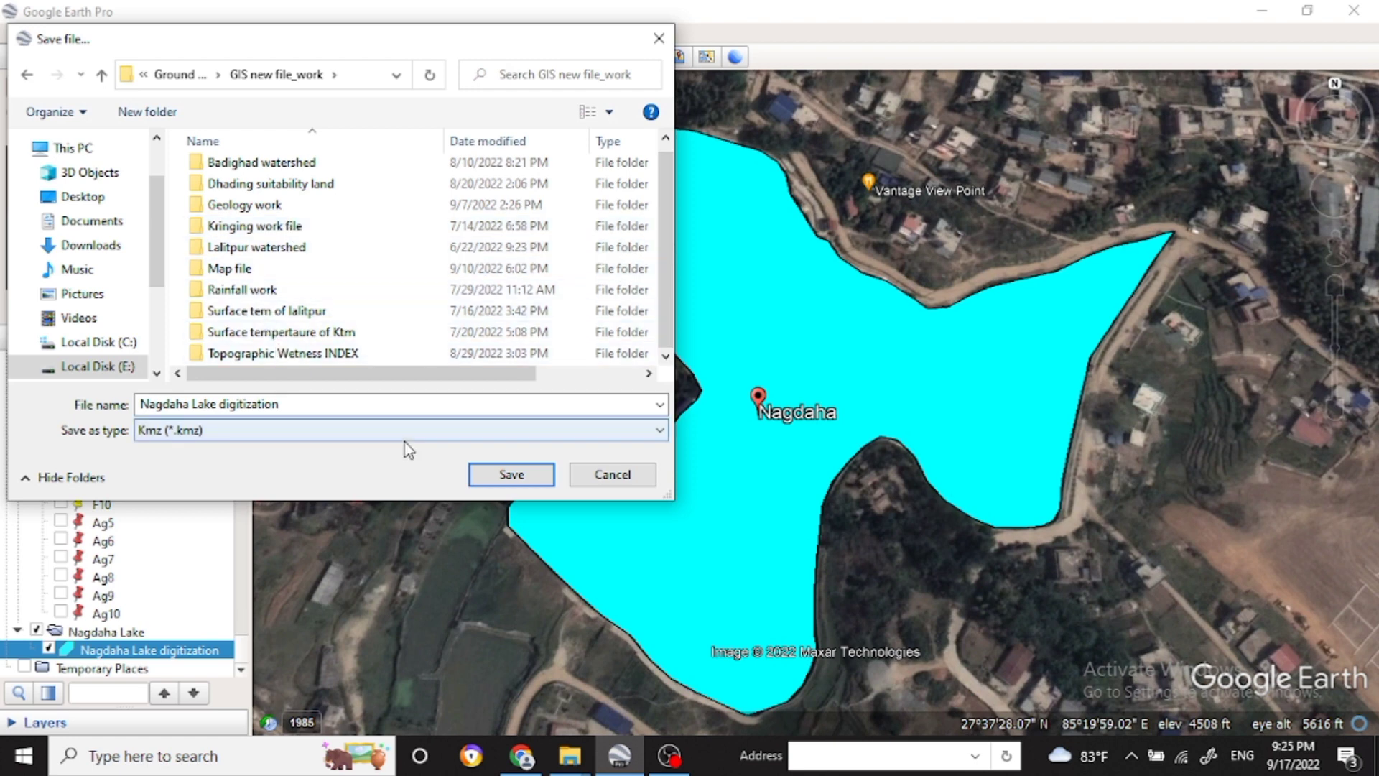
Set the file type to Kml (*.kml) and save the file as Nagdaha Lake digitization
{"action": "left_click", "coordinate": [660, 431]}
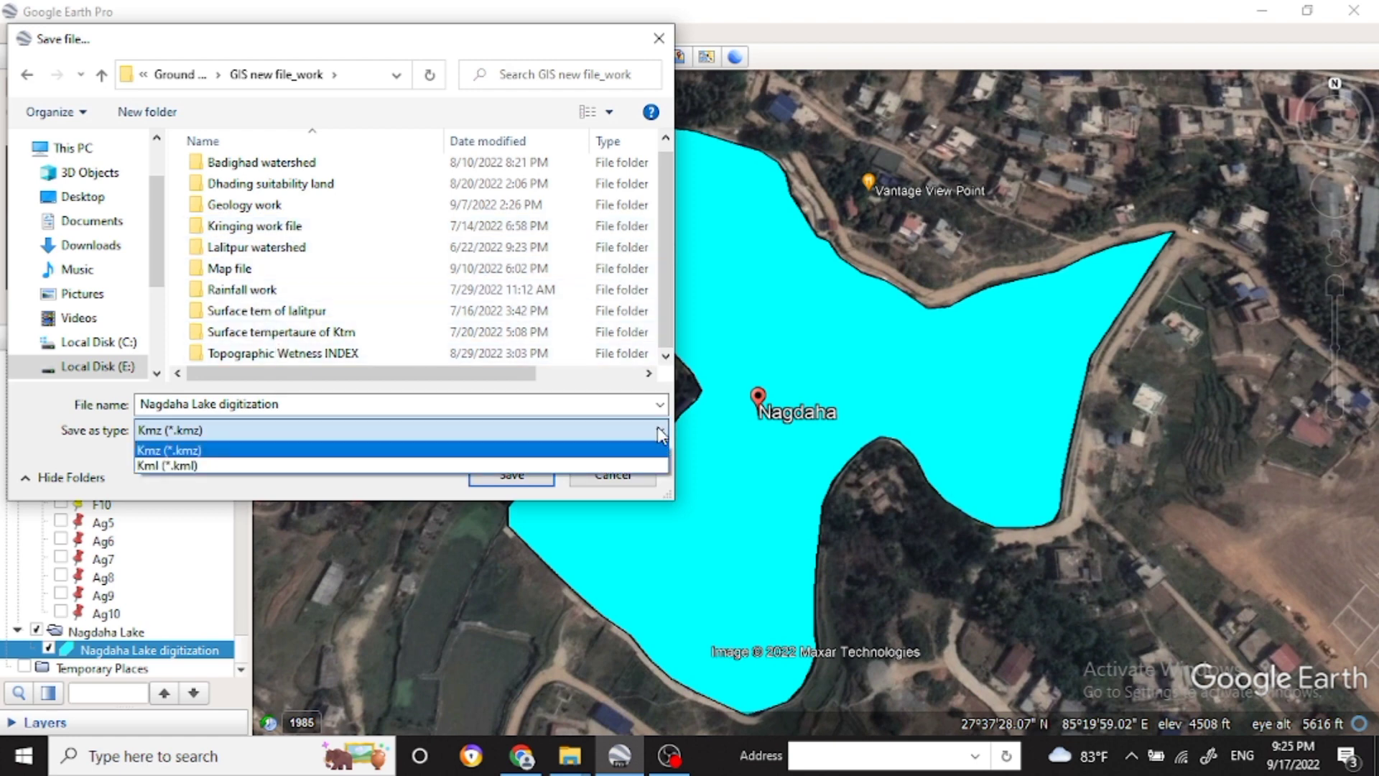
{"action": "left_click", "coordinate": [379, 468]}
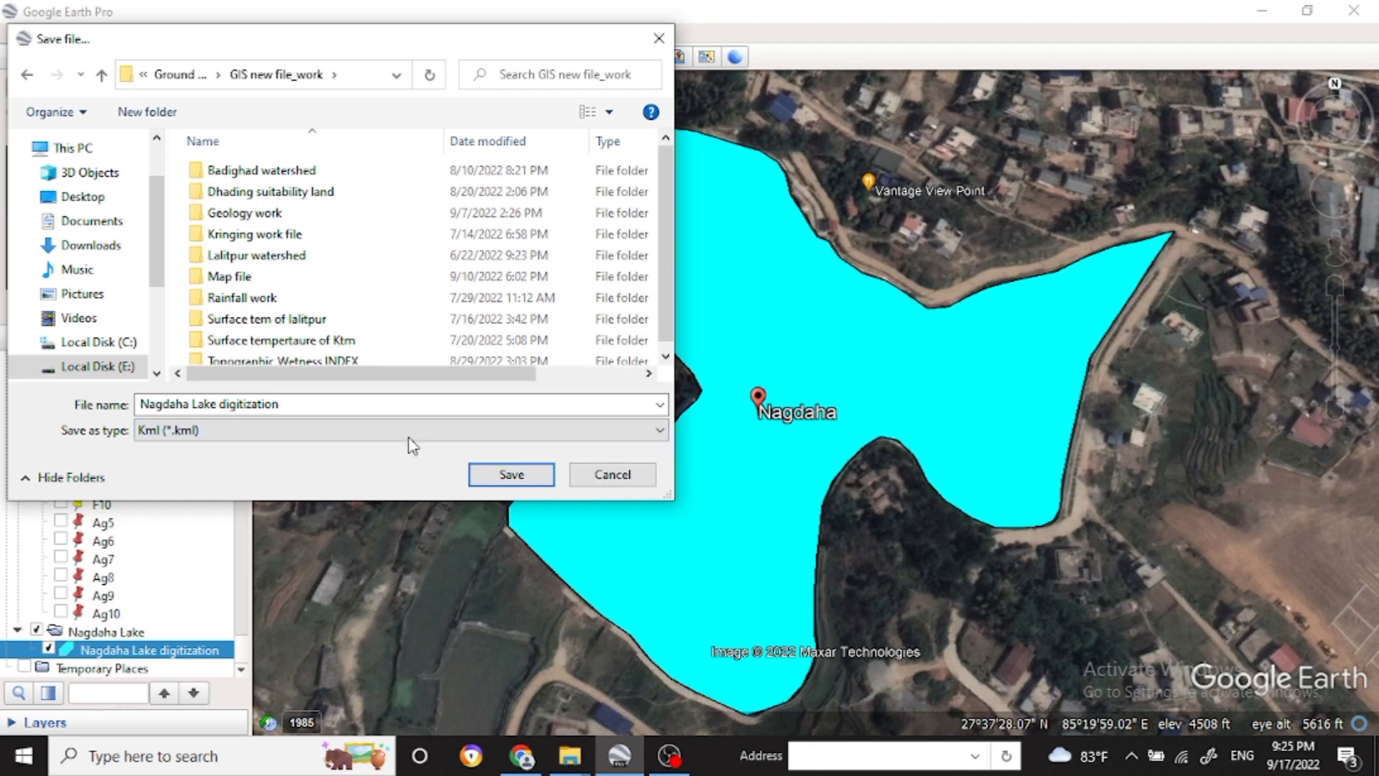
{"action": "scroll", "coordinate": [672, 235], "scroll_direction": "down", "scroll_amount": 1}
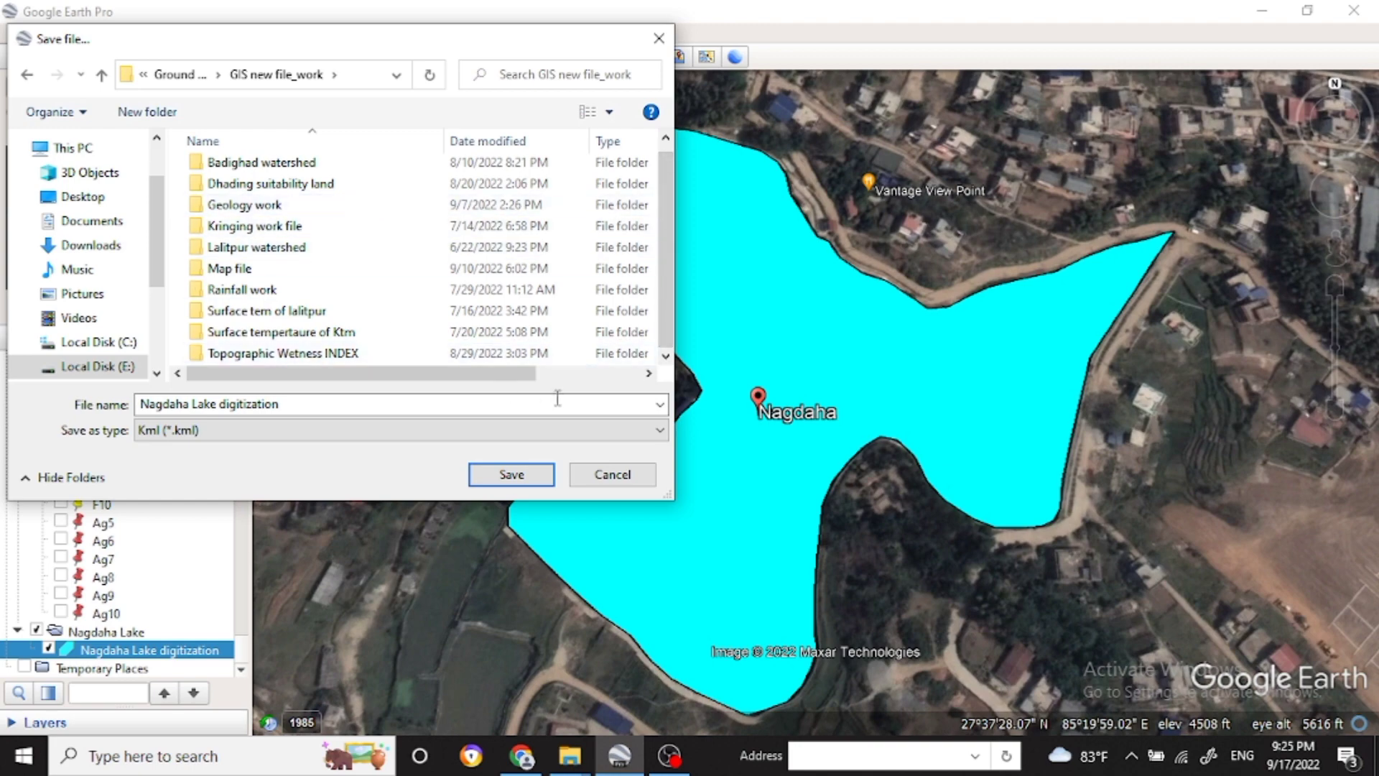
{"action": "left_click", "coordinate": [511, 474]}
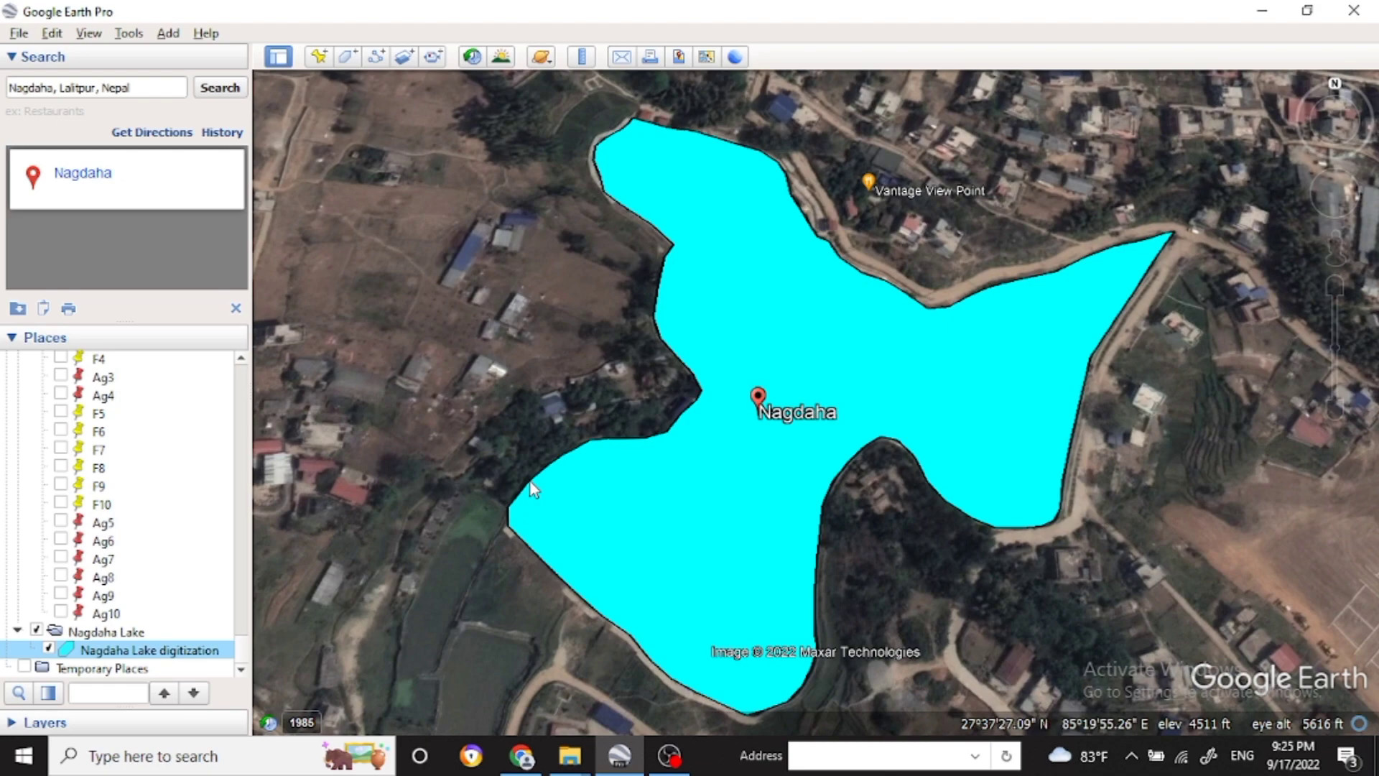
Open the Nagdaha Lake digitization polygon's properties and review its perimeter and area measurements, available units and view settings
{"action": "scroll", "coordinate": [530, 482], "scroll_direction": "down", "scroll_amount": 3}
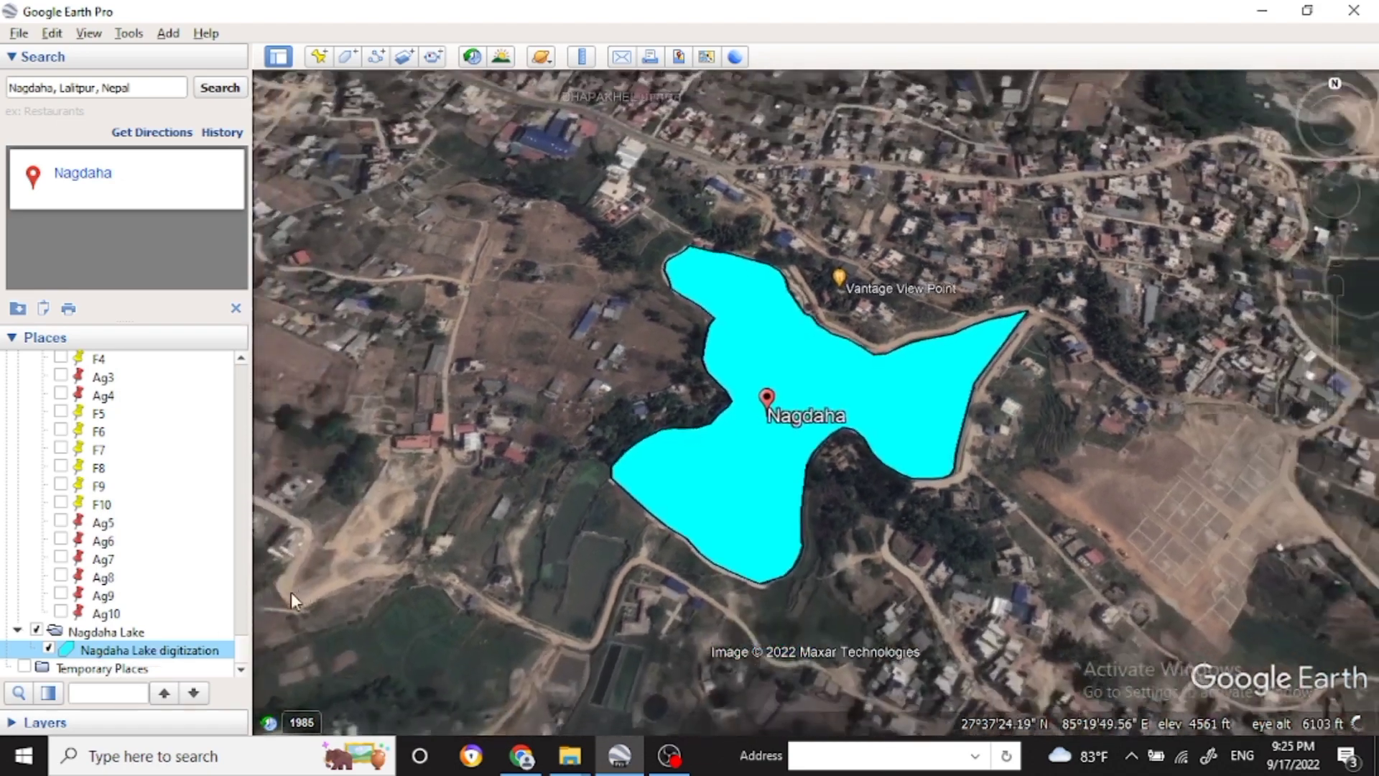
{"action": "scroll", "coordinate": [951, 441], "scroll_direction": "up", "scroll_amount": 3}
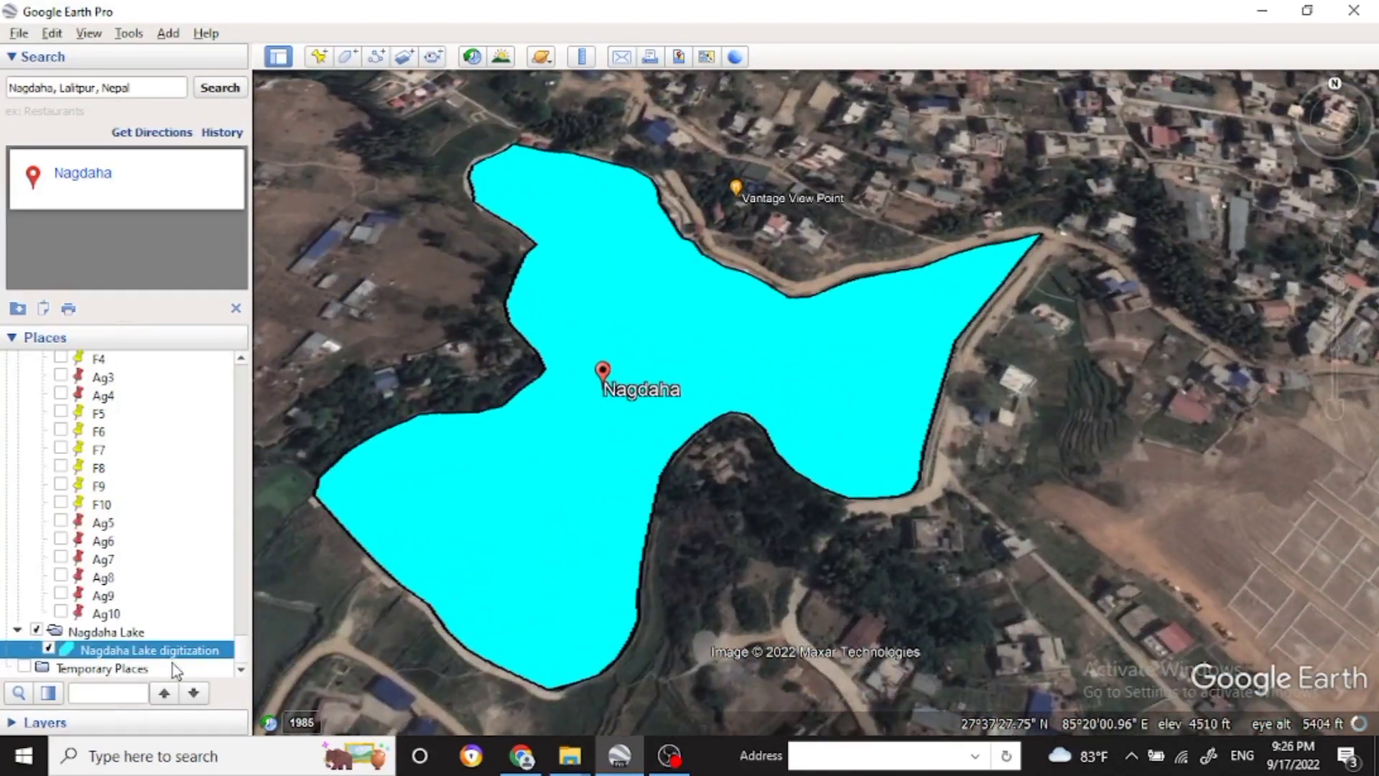
{"action": "right_click", "coordinate": [184, 650]}
{"action": "left_click", "coordinate": [246, 640]}
{"action": "left_click", "coordinate": [331, 181]}
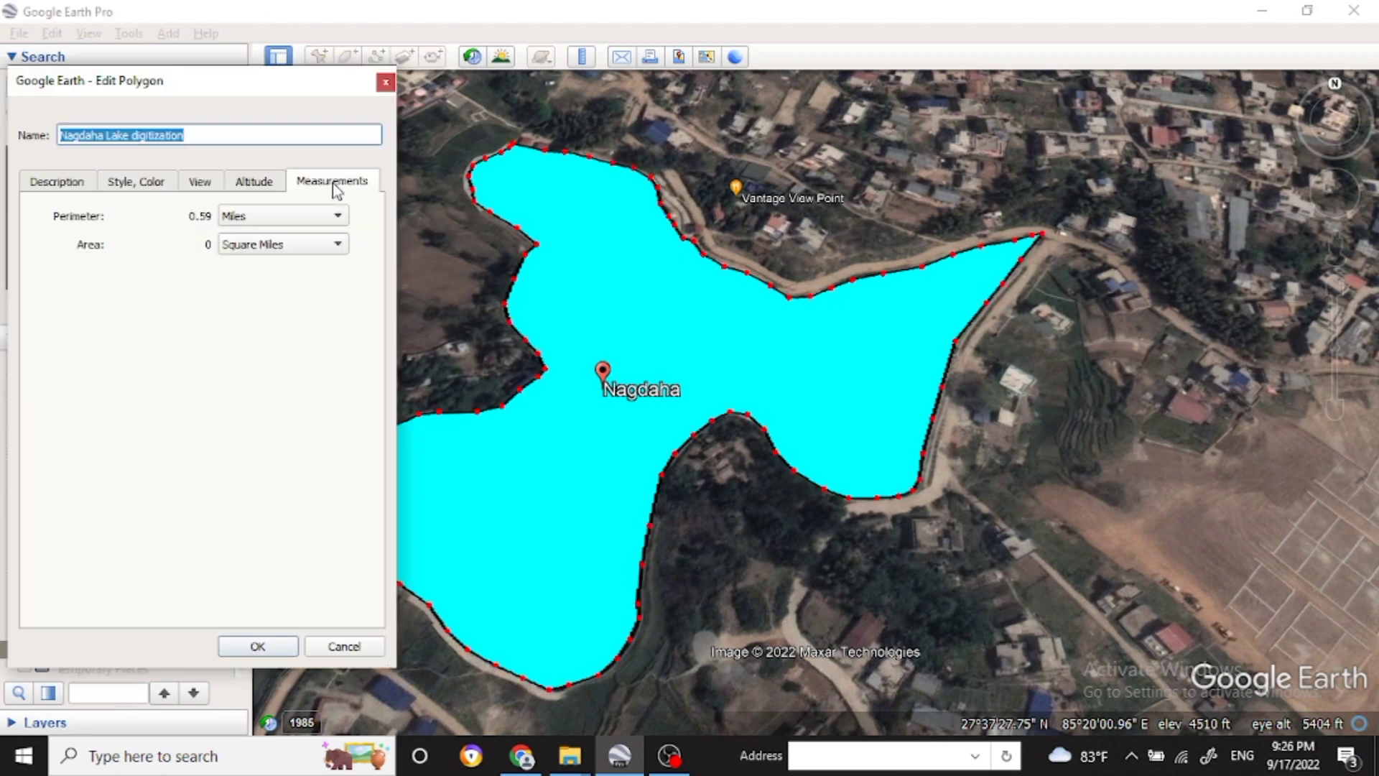
{"action": "left_click", "coordinate": [338, 245]}
{"action": "left_click", "coordinate": [310, 218]}
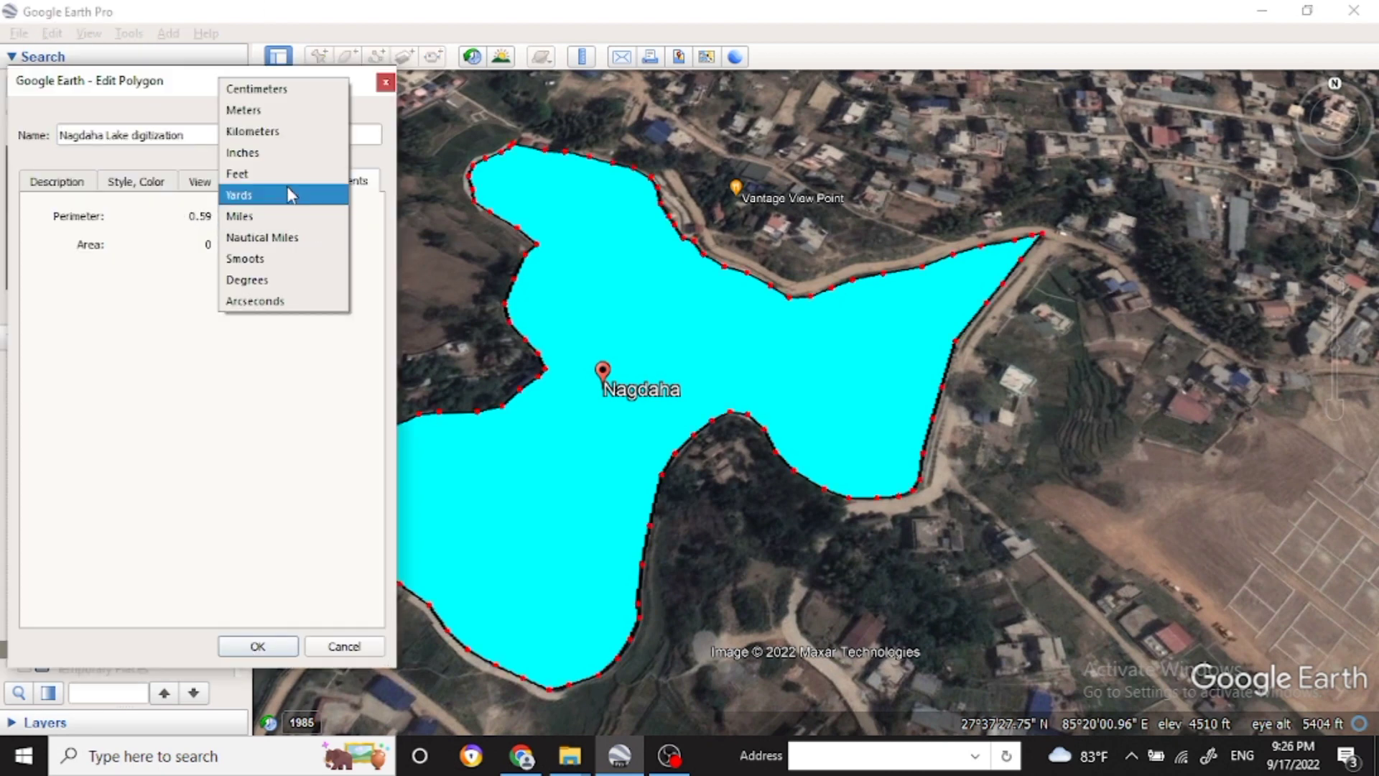
{"action": "left_click", "coordinate": [355, 218]}
{"action": "left_click", "coordinate": [337, 244]}
{"action": "left_click", "coordinate": [310, 179]}
{"action": "left_click", "coordinate": [200, 182]}
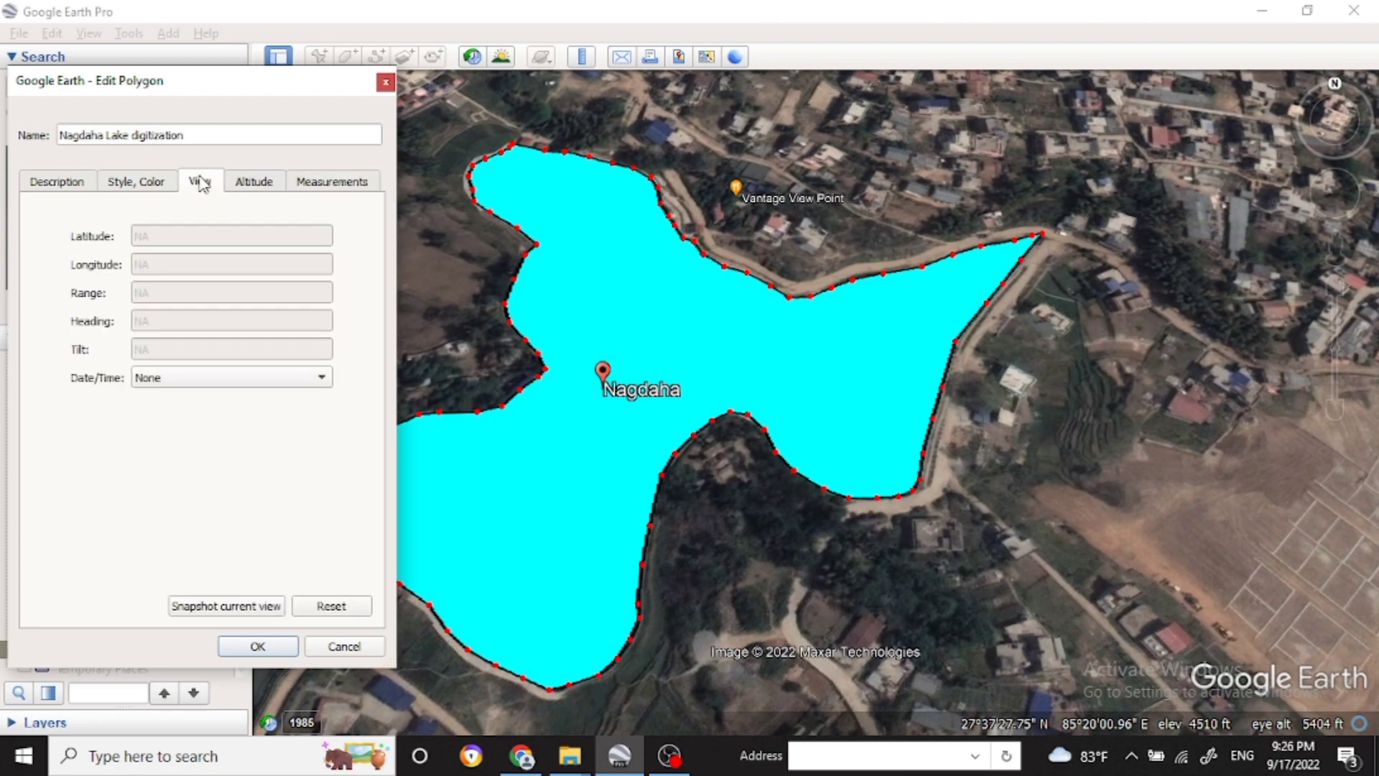
Change the polygon's area color from the basic colors to a medium sky blue and apply the polygon edits
{"action": "left_click", "coordinate": [137, 181]}
{"action": "left_click", "coordinate": [113, 318]}
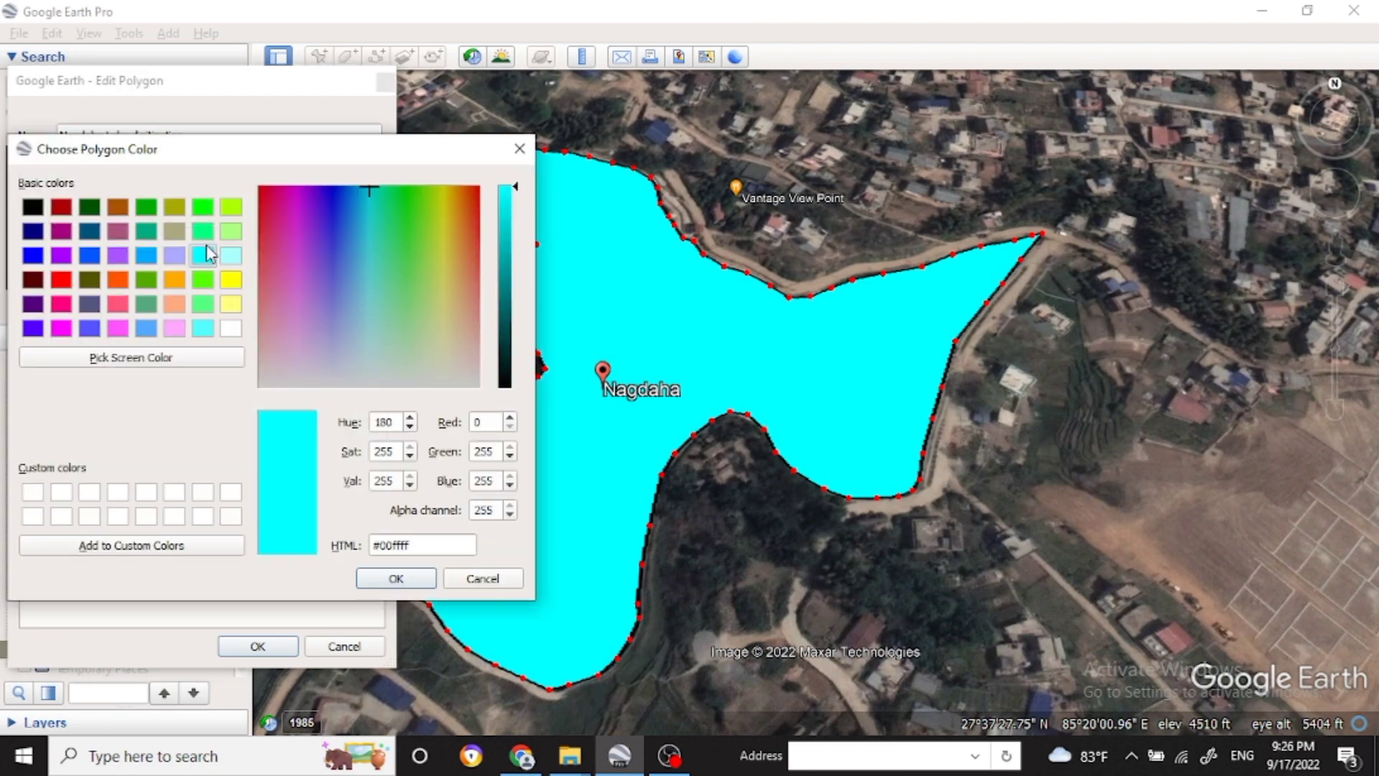
{"action": "left_click", "coordinate": [147, 256]}
{"action": "left_click", "coordinate": [395, 578]}
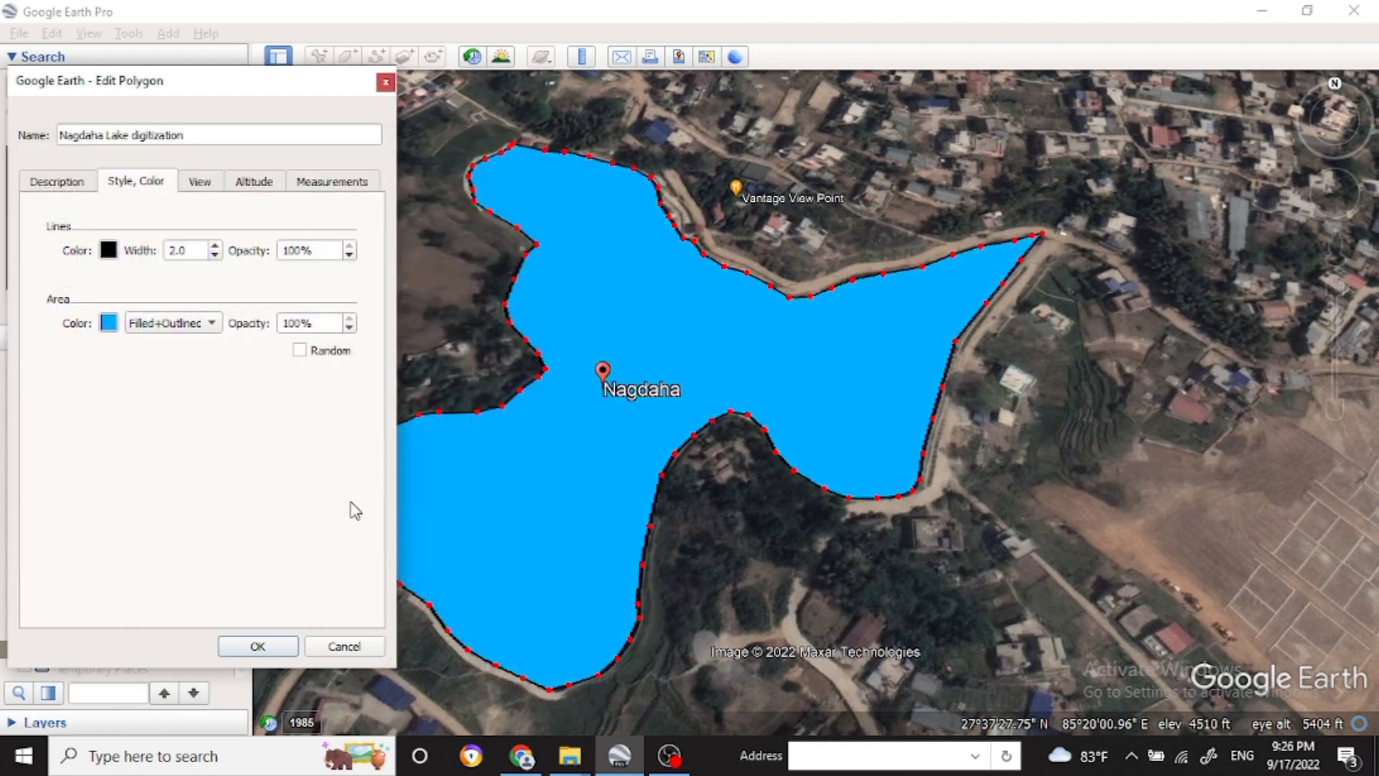
{"action": "left_click", "coordinate": [286, 649]}
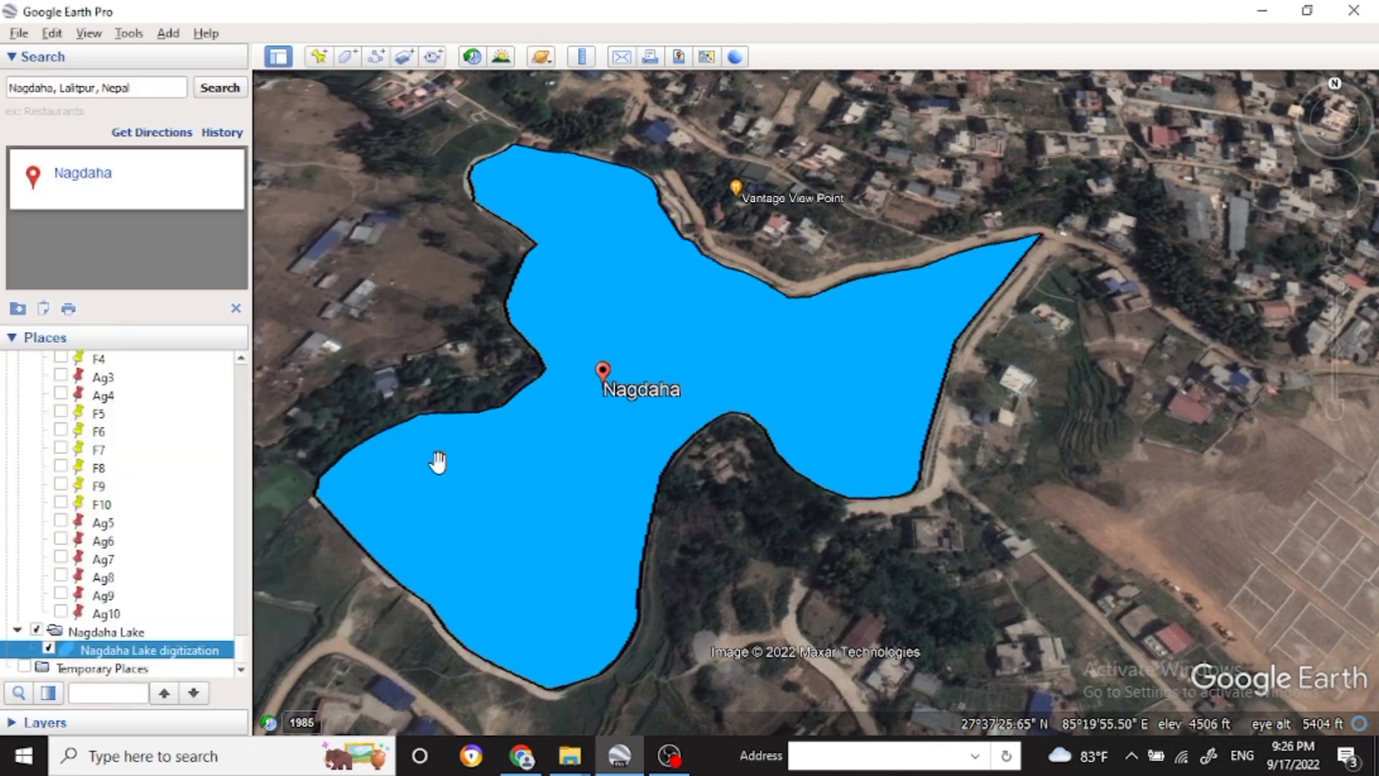
Open the Save Image map layout and shift the map slightly so the lake sits further east in the frame
{"action": "left_click", "coordinate": [20, 34]}
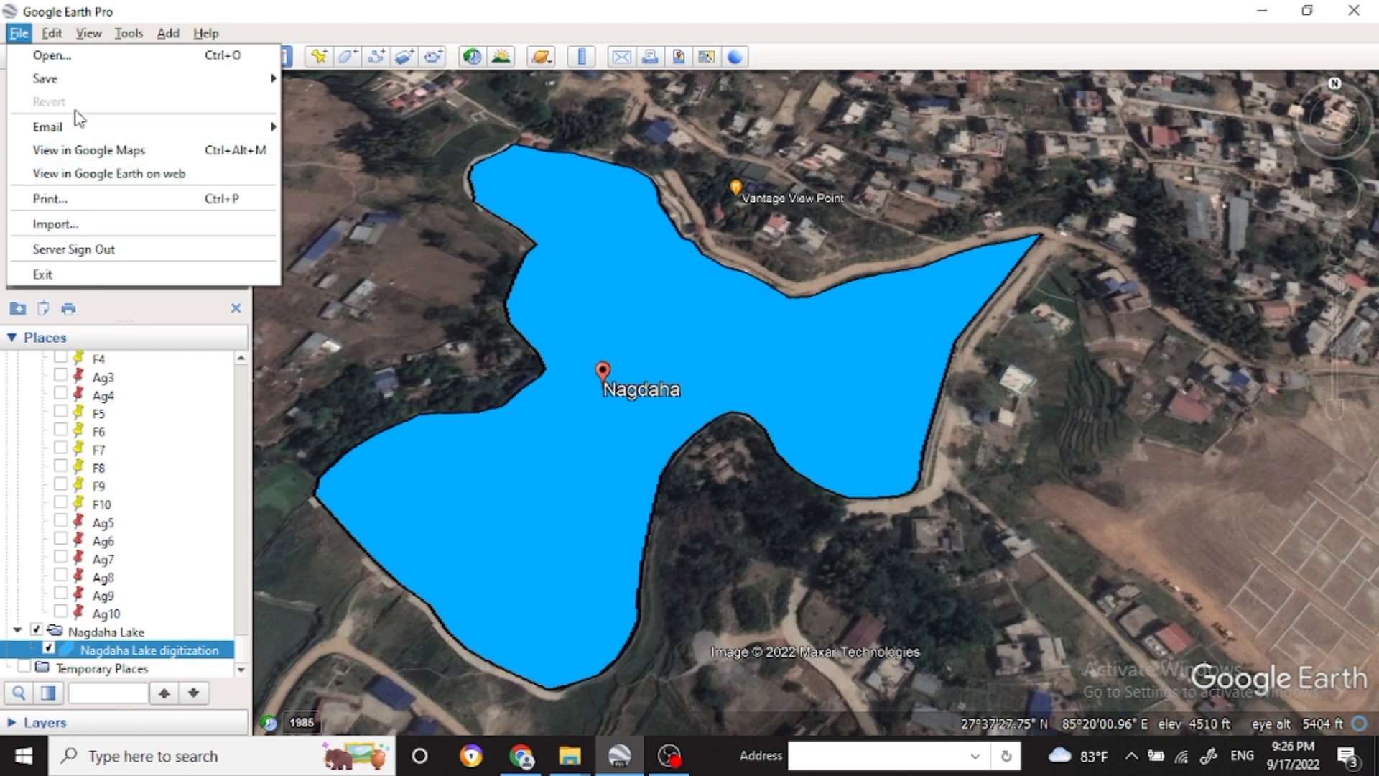
{"action": "mouse_move", "coordinate": [79, 79]}
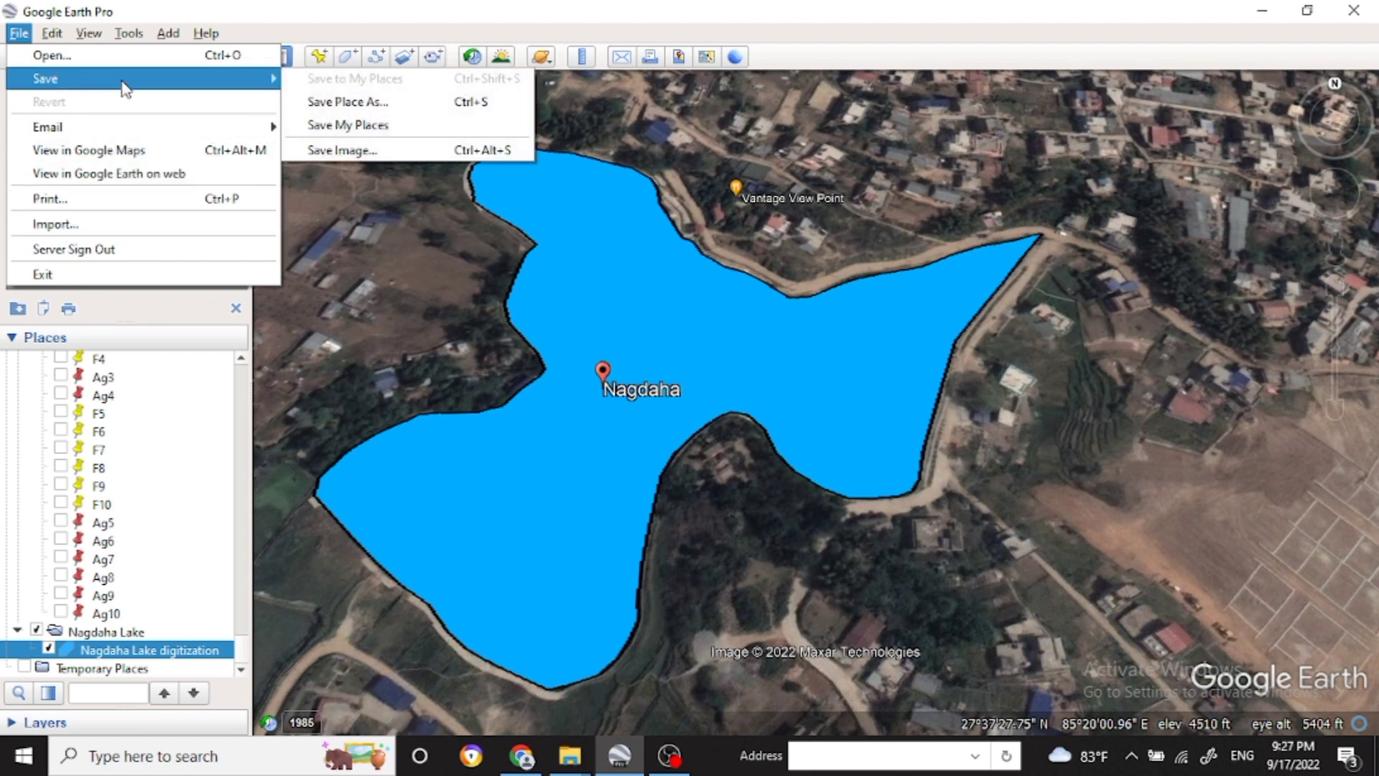
{"action": "left_click", "coordinate": [352, 152]}
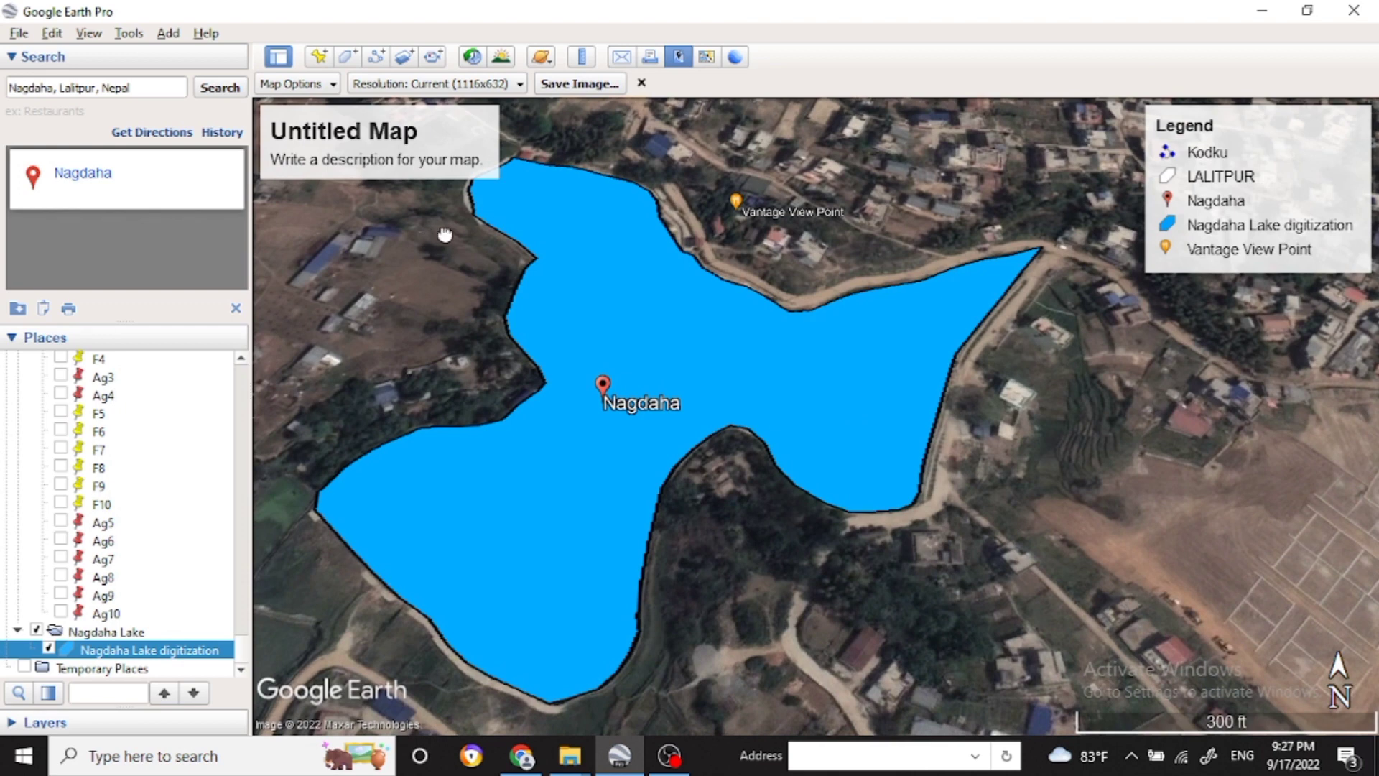
{"action": "left_click_drag", "start_coordinate": [424, 234], "coordinate": [445, 234]}
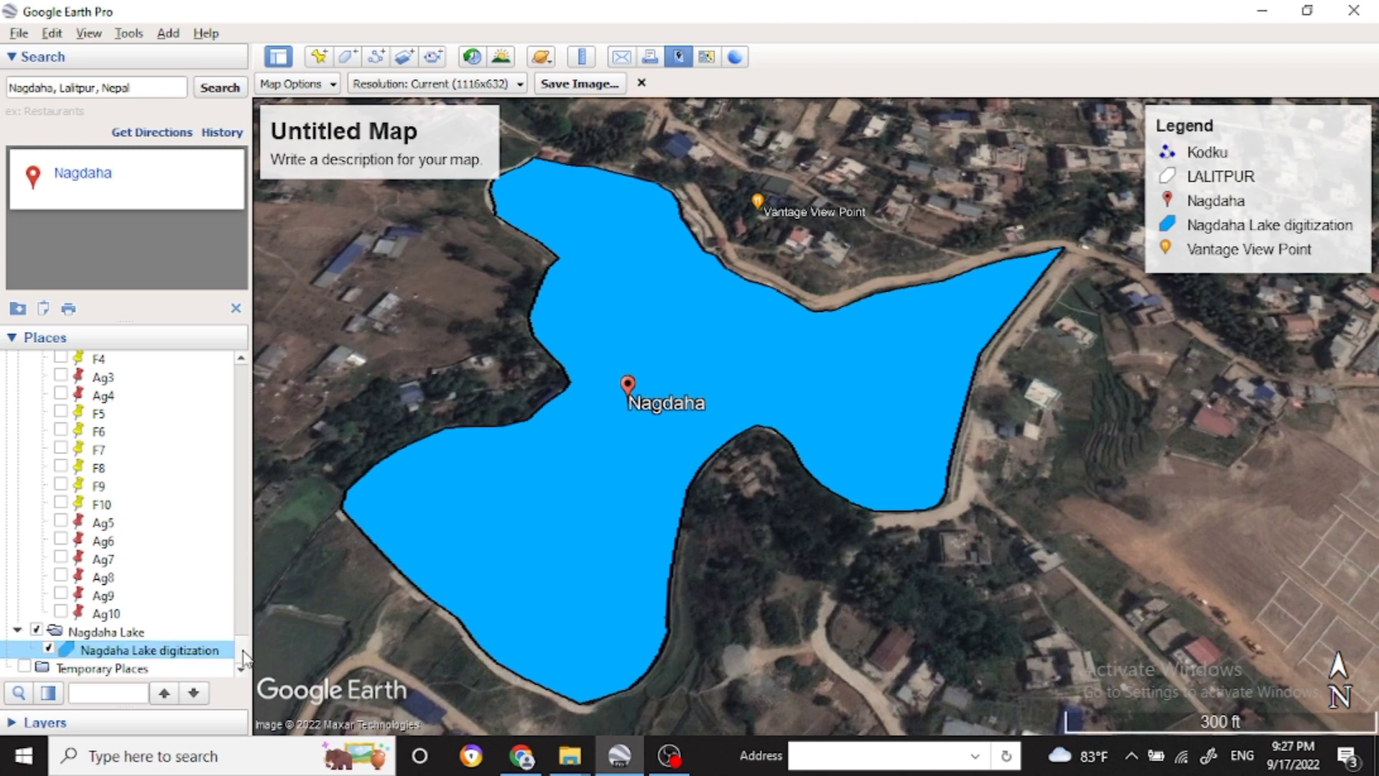
Hide the Kodku River and Kodku upstream paths among the saved places and check the list for other visible items
{"action": "scroll", "coordinate": [246, 641], "scroll_direction": "up", "scroll_amount": 4}
{"action": "left_click_drag", "start_coordinate": [246, 641], "coordinate": [247, 586]}
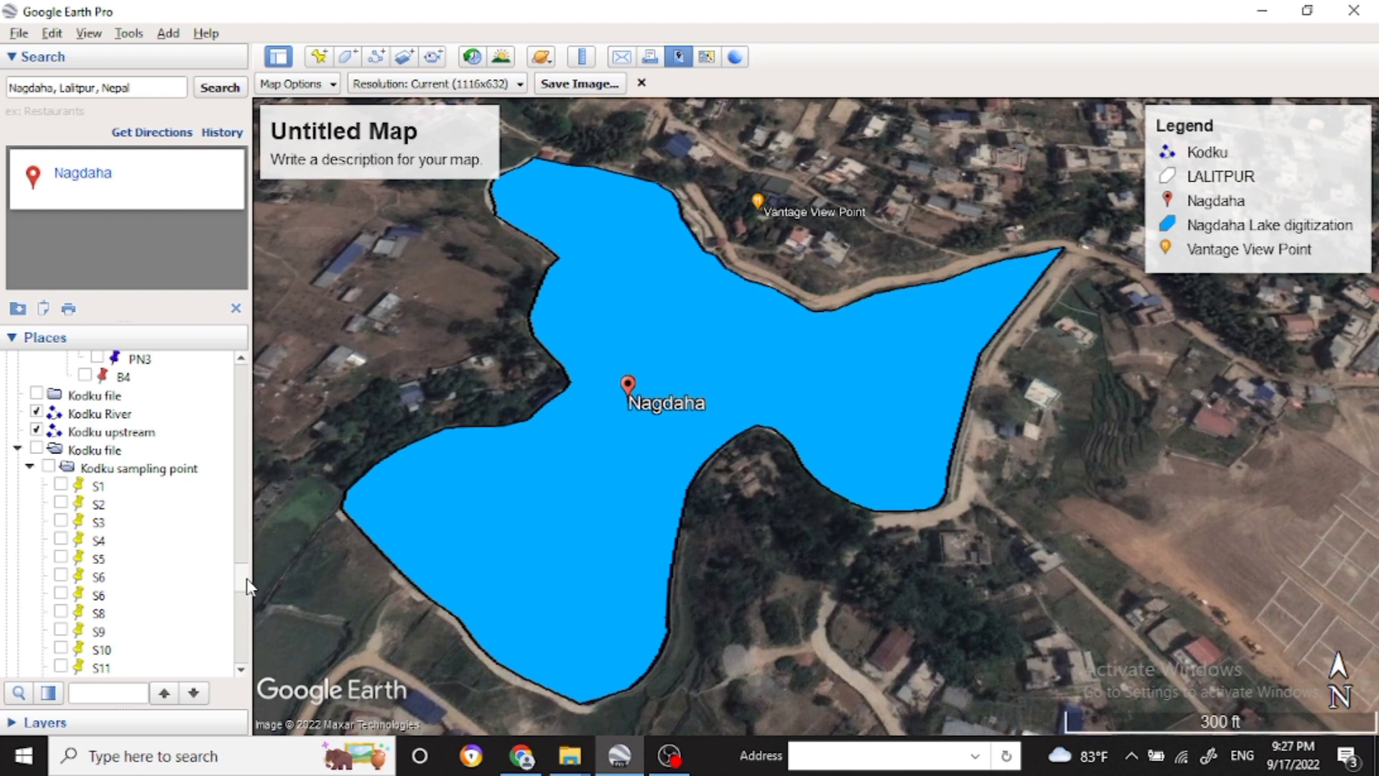
{"action": "left_click", "coordinate": [35, 412]}
{"action": "left_click", "coordinate": [36, 430]}
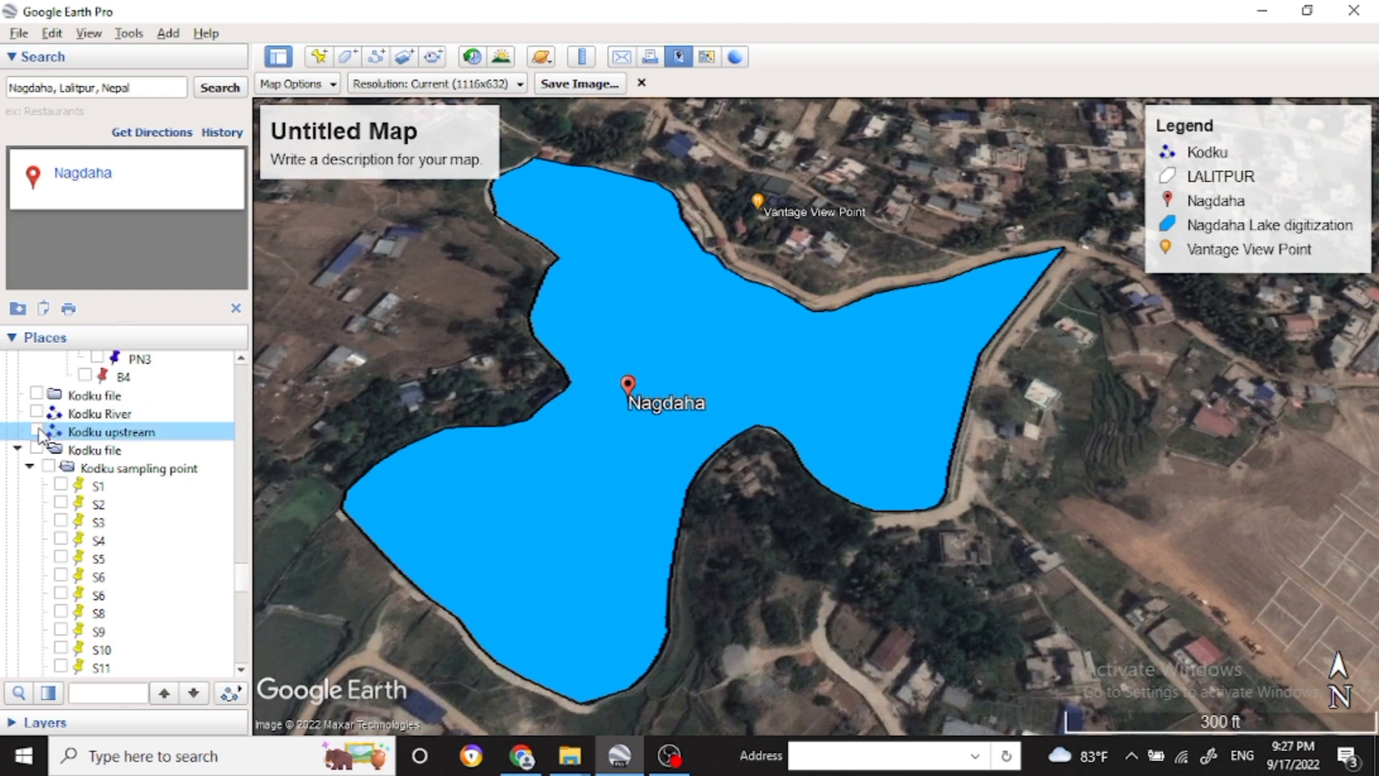
{"action": "left_click_drag", "start_coordinate": [248, 587], "coordinate": [246, 440]}
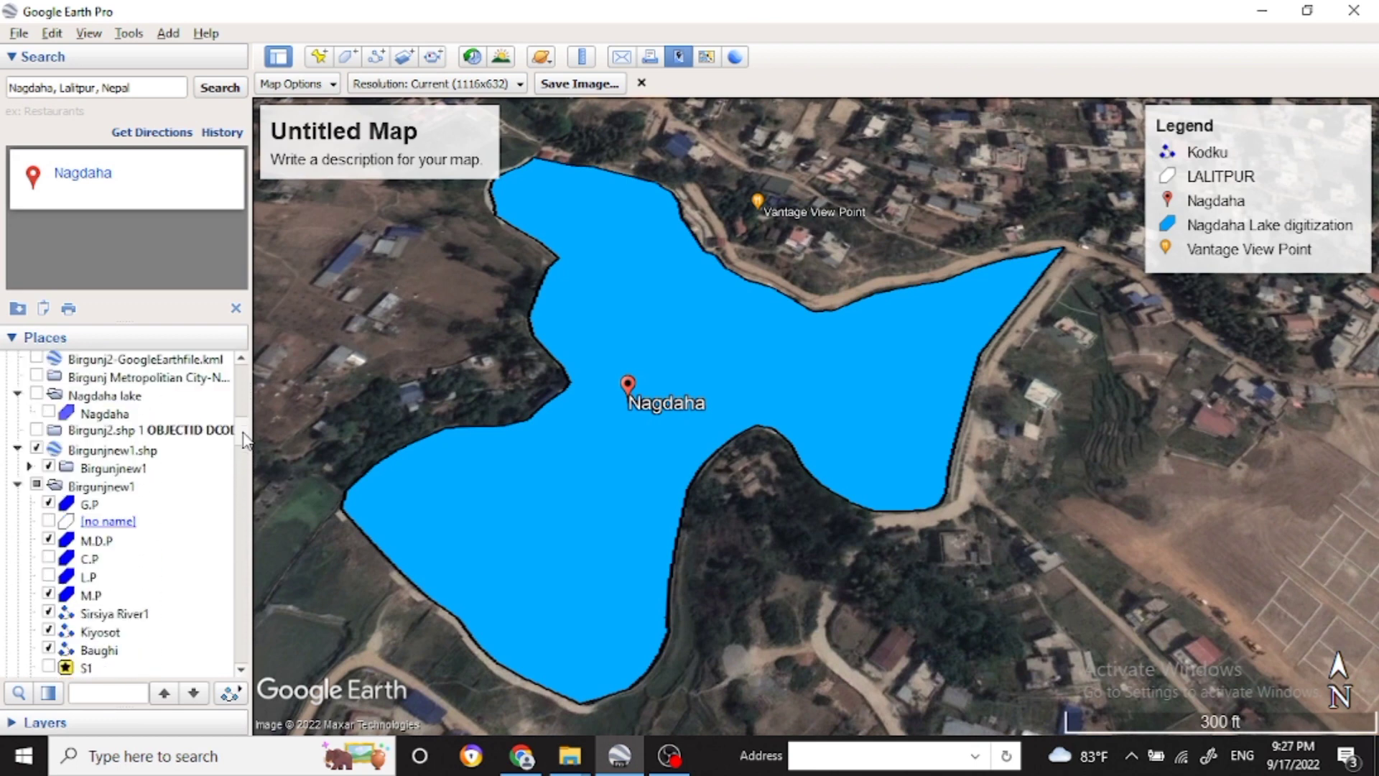
{"action": "left_click_drag", "start_coordinate": [247, 440], "coordinate": [237, 655]}
Close the Save Image map layout and reopen it
{"action": "left_click", "coordinate": [22, 33]}
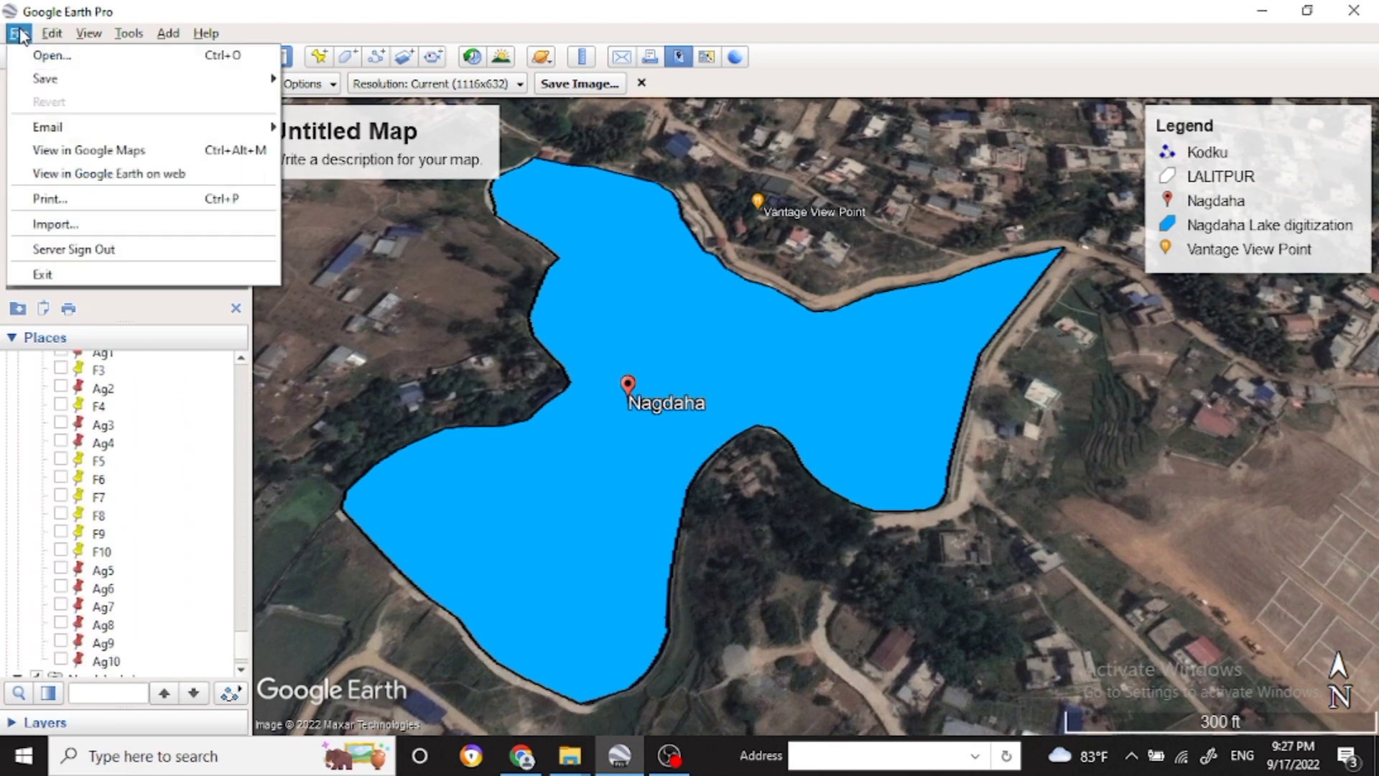
{"action": "mouse_move", "coordinate": [92, 82]}
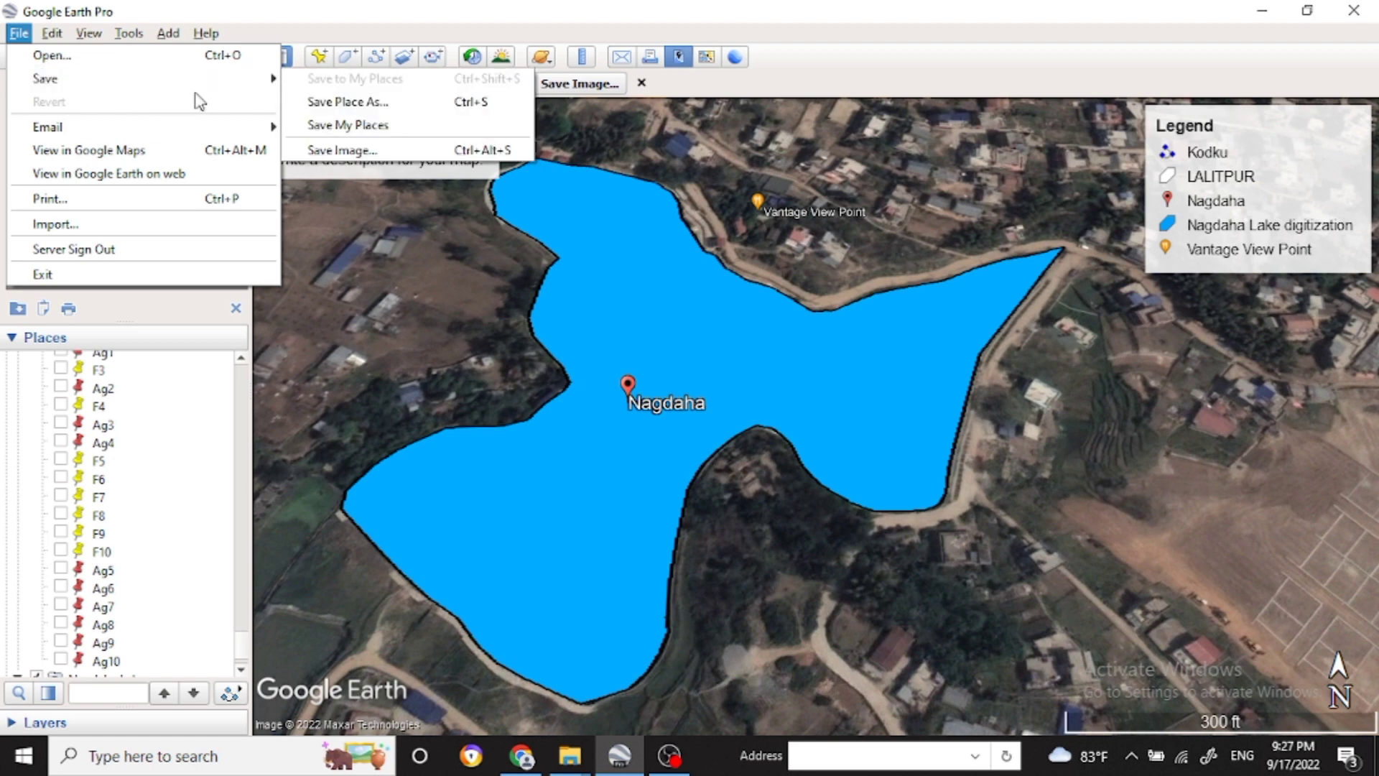
{"action": "left_click", "coordinate": [354, 141]}
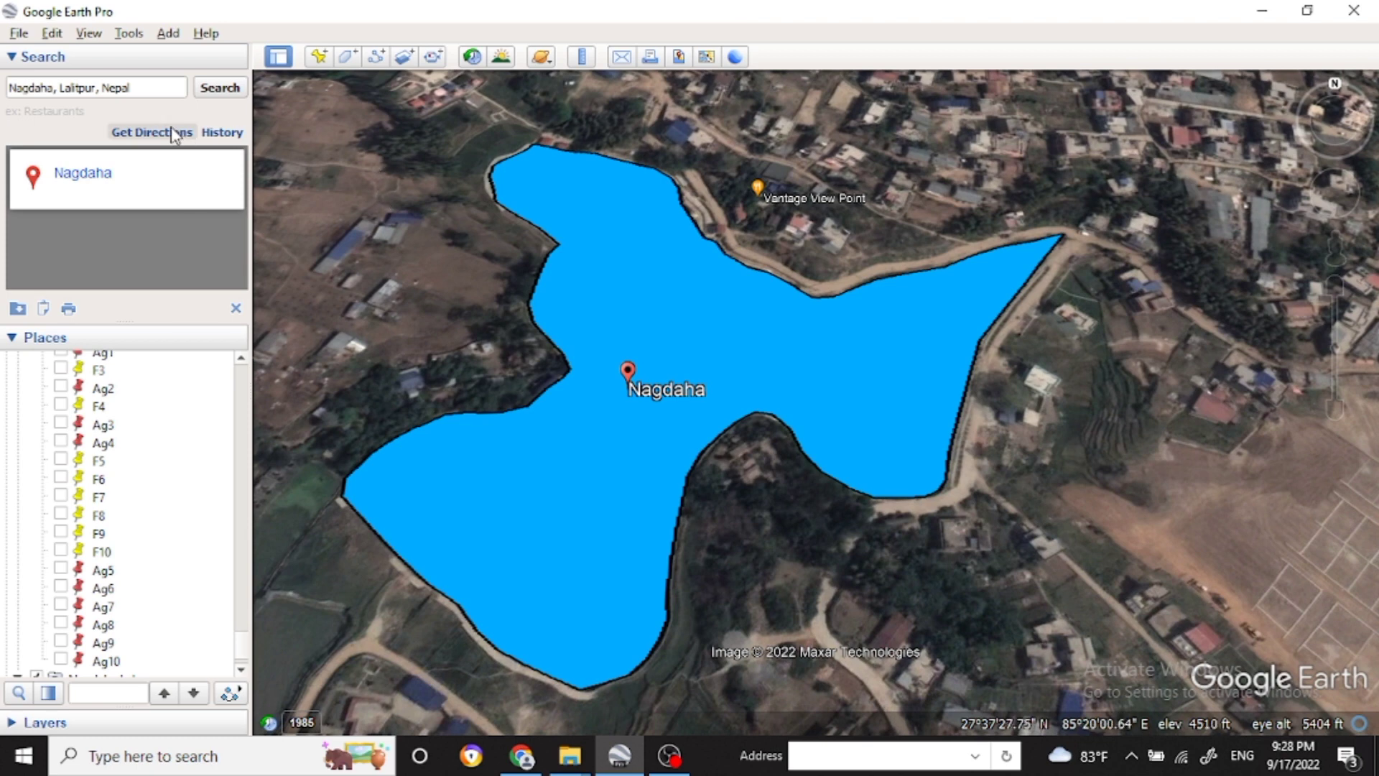
{"action": "left_click", "coordinate": [19, 34]}
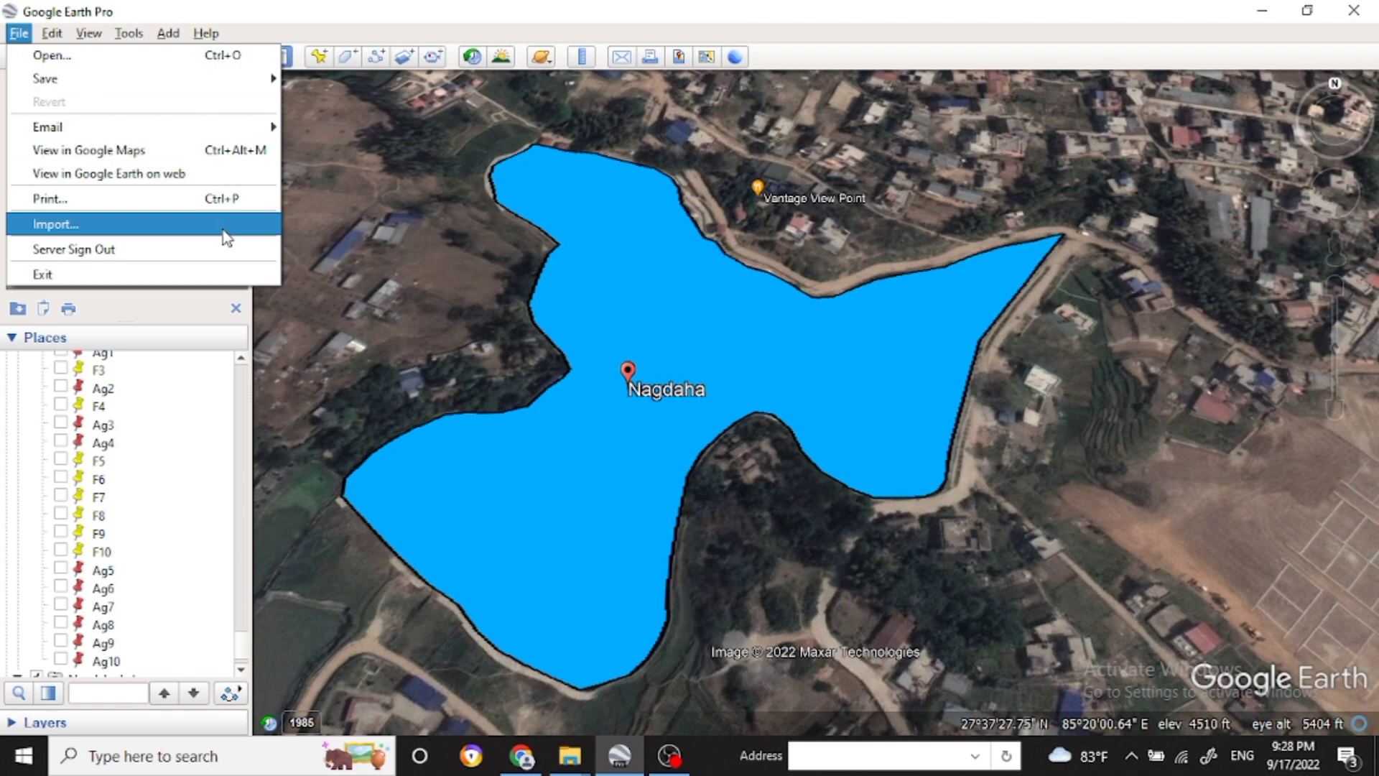
{"action": "mouse_move", "coordinate": [174, 71]}
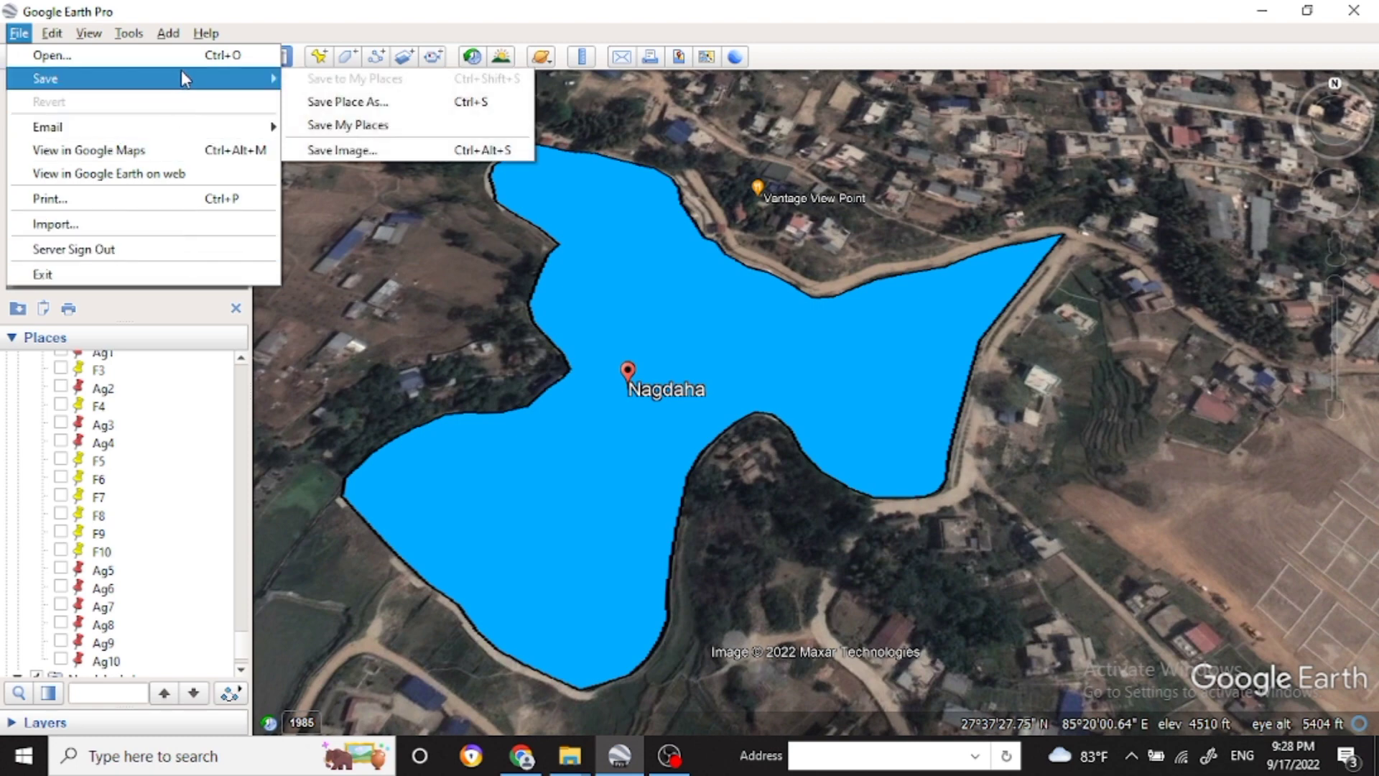
{"action": "left_click", "coordinate": [351, 156]}
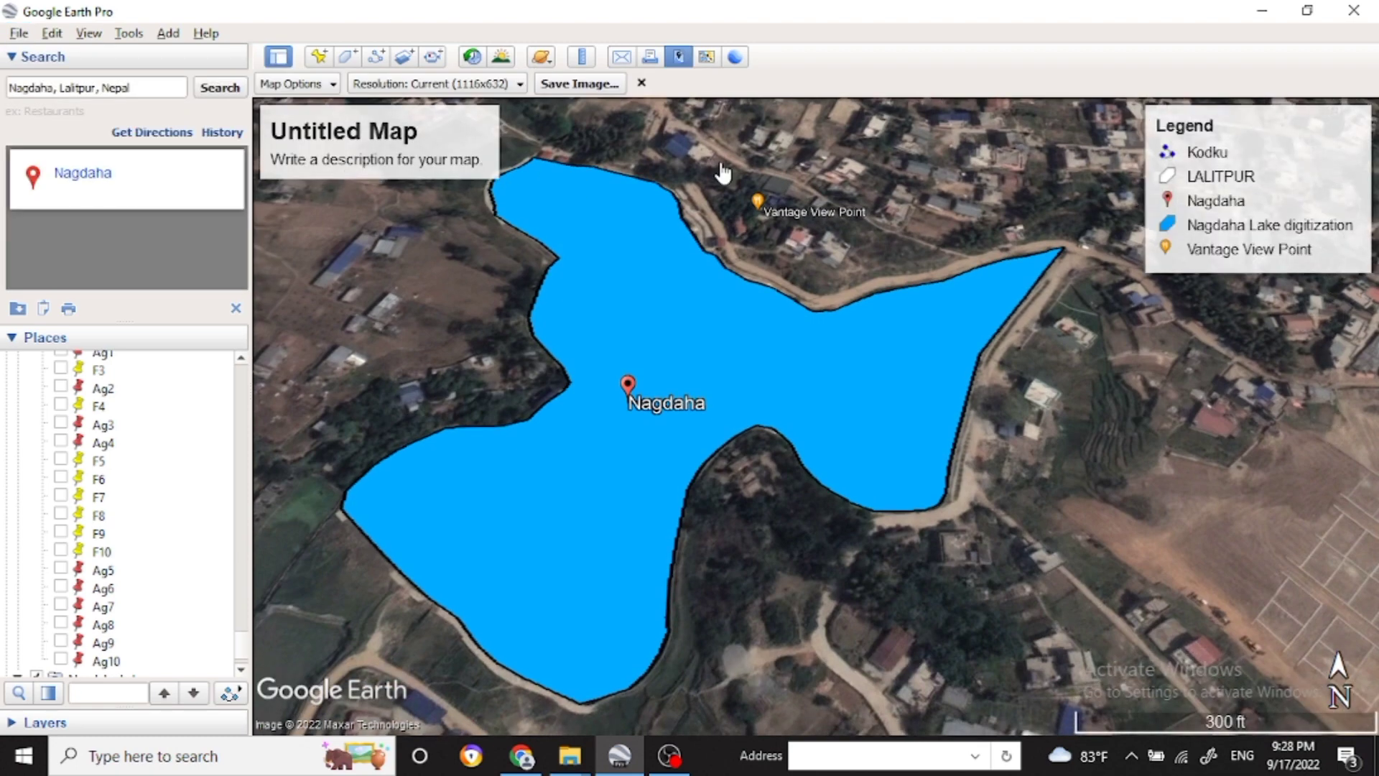
Remove Kodku, LALITPUR, Vantage View Point and Nagdaha from the map legend, keeping only Nagdaha Lake digitization
{"action": "left_click", "coordinate": [1253, 194]}
{"action": "left_click", "coordinate": [705, 349]}
{"action": "left_click", "coordinate": [704, 371]}
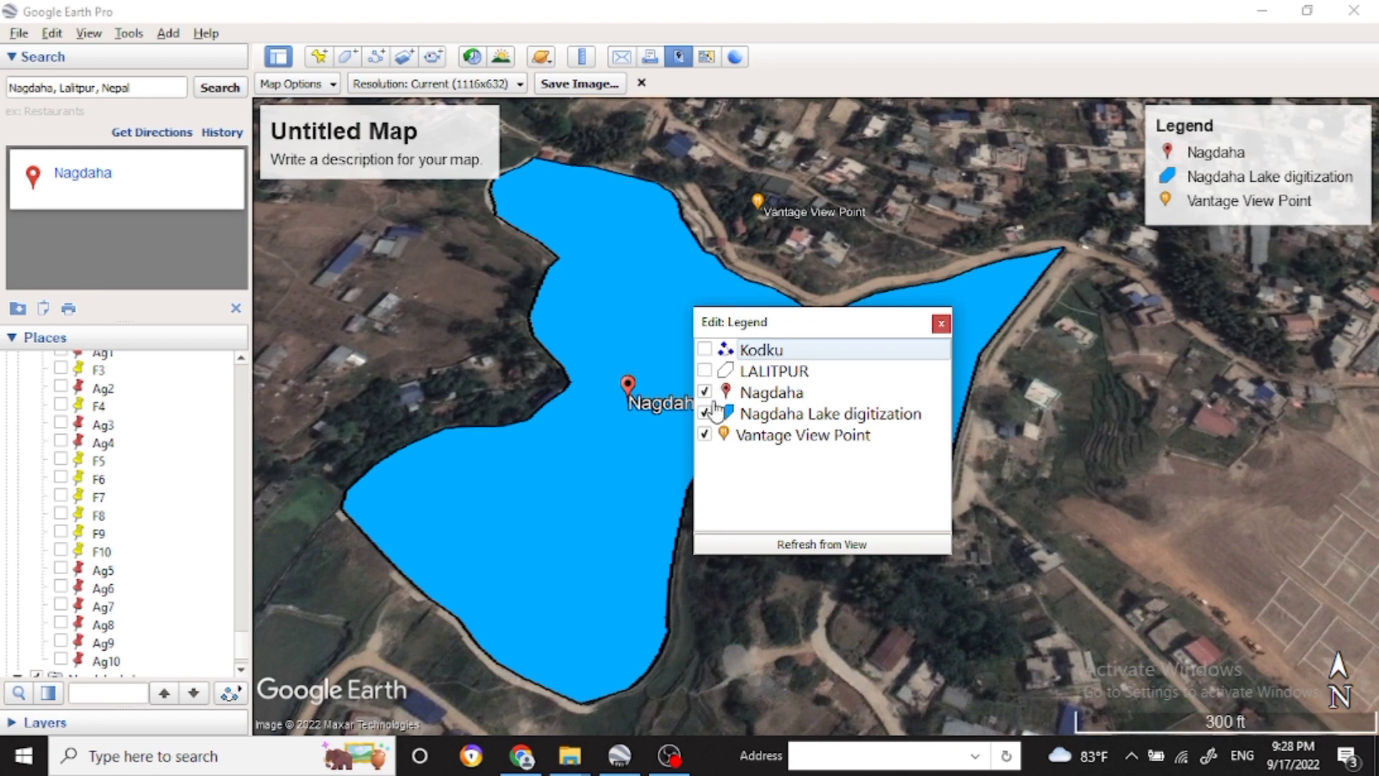
{"action": "left_click", "coordinate": [705, 434]}
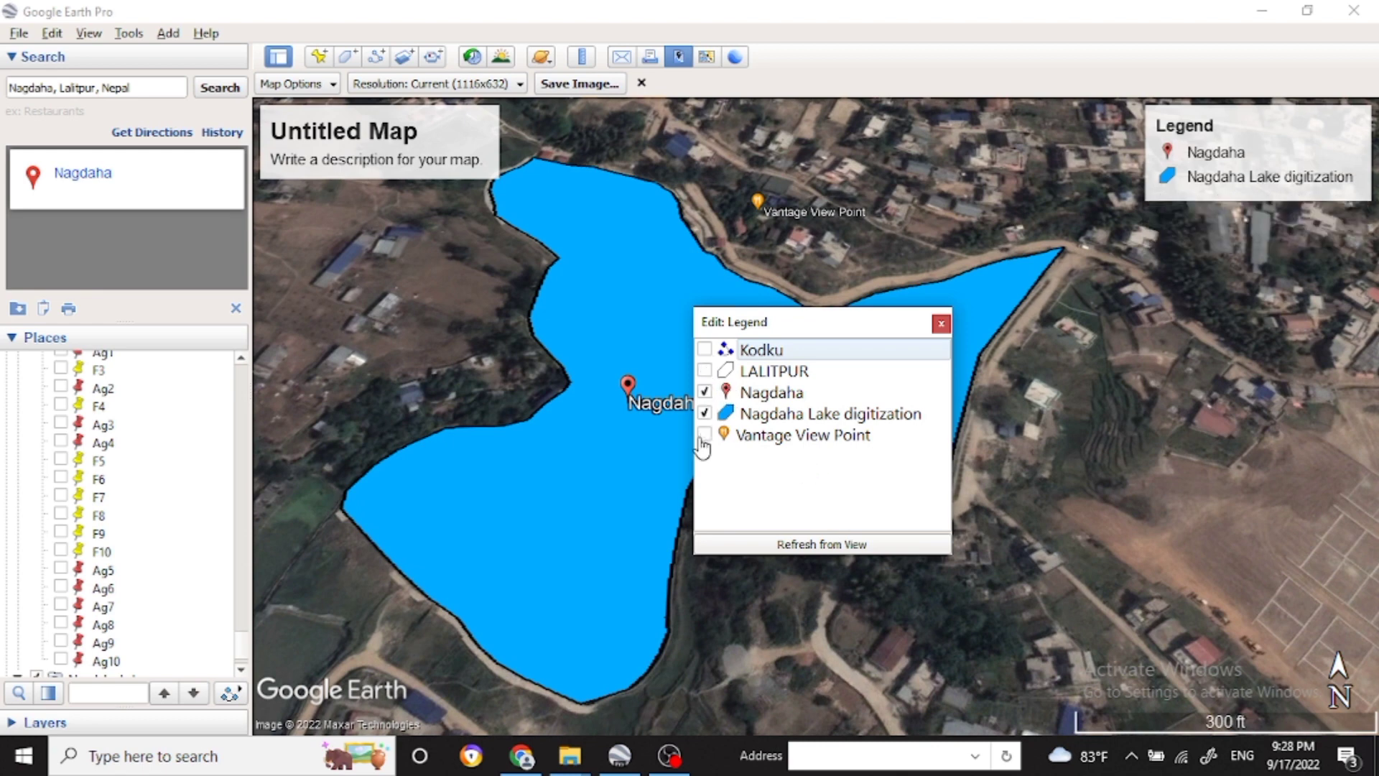
{"action": "left_click", "coordinate": [705, 391]}
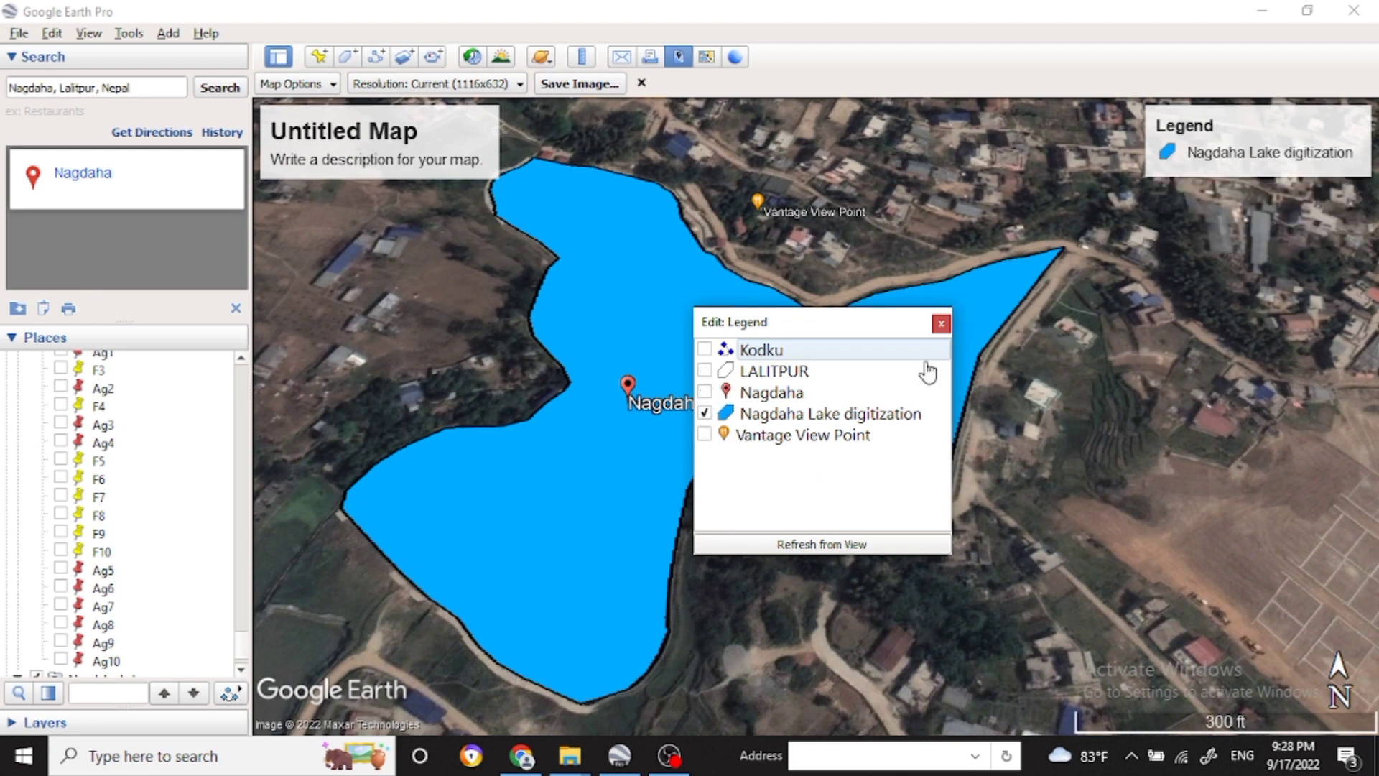
{"action": "left_click", "coordinate": [941, 323]}
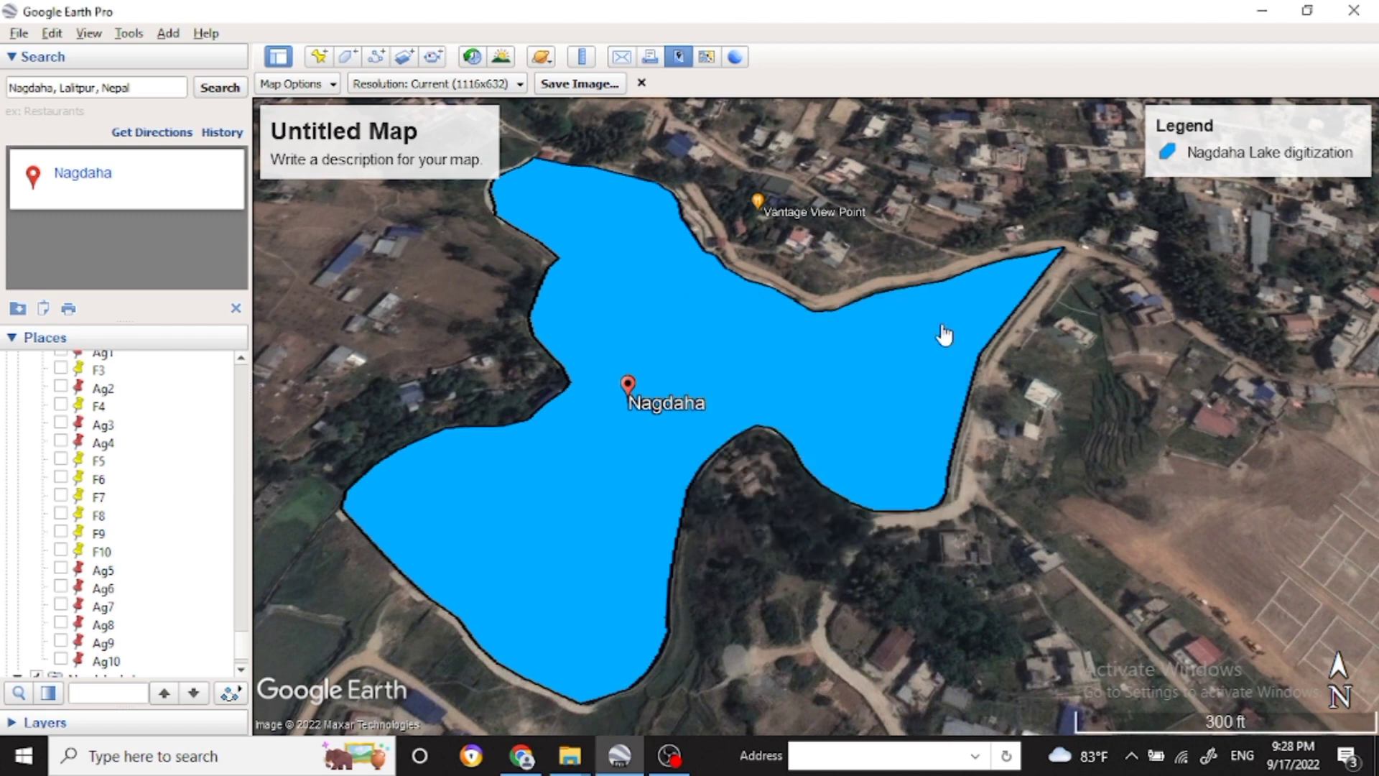
Set the map title to Digitization work and clear the placeholder description
{"action": "left_click", "coordinate": [343, 155]}
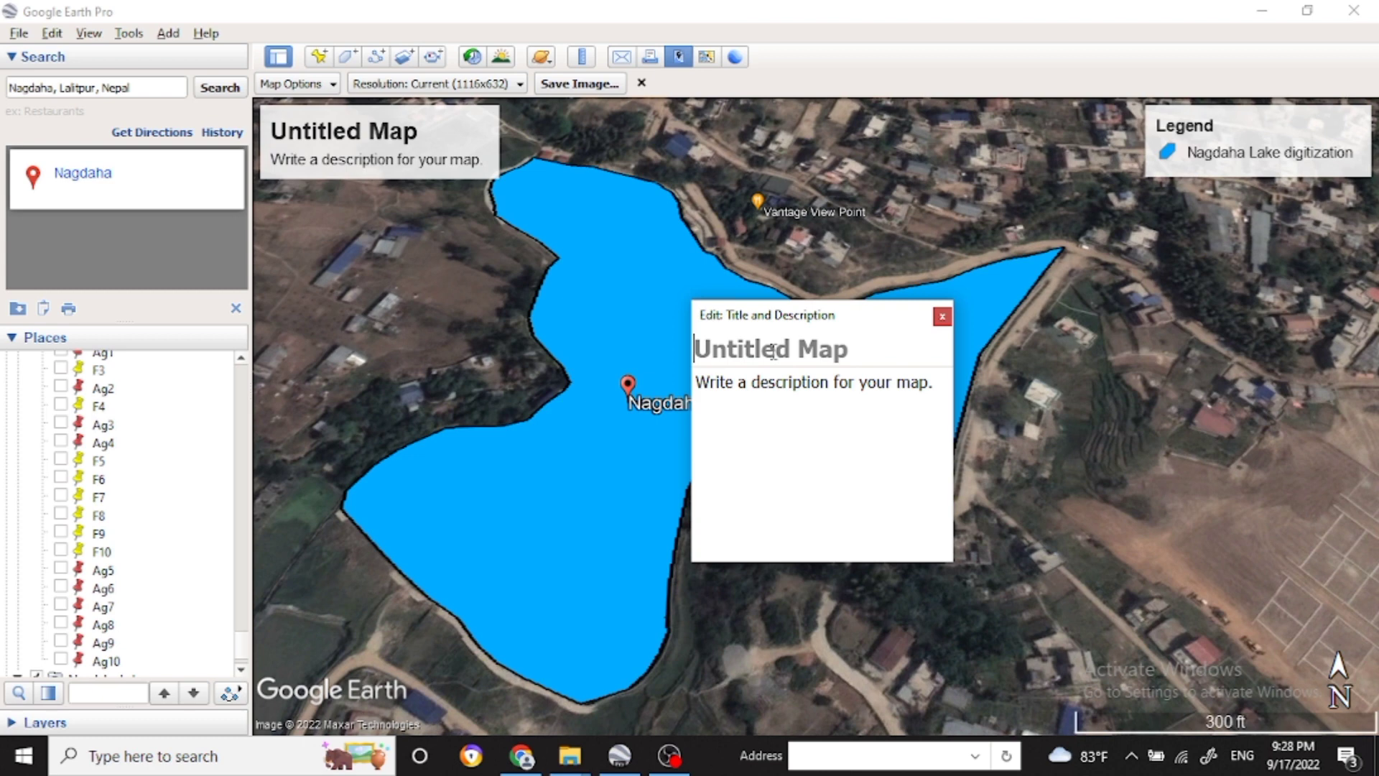
{"action": "type", "text": "D"}
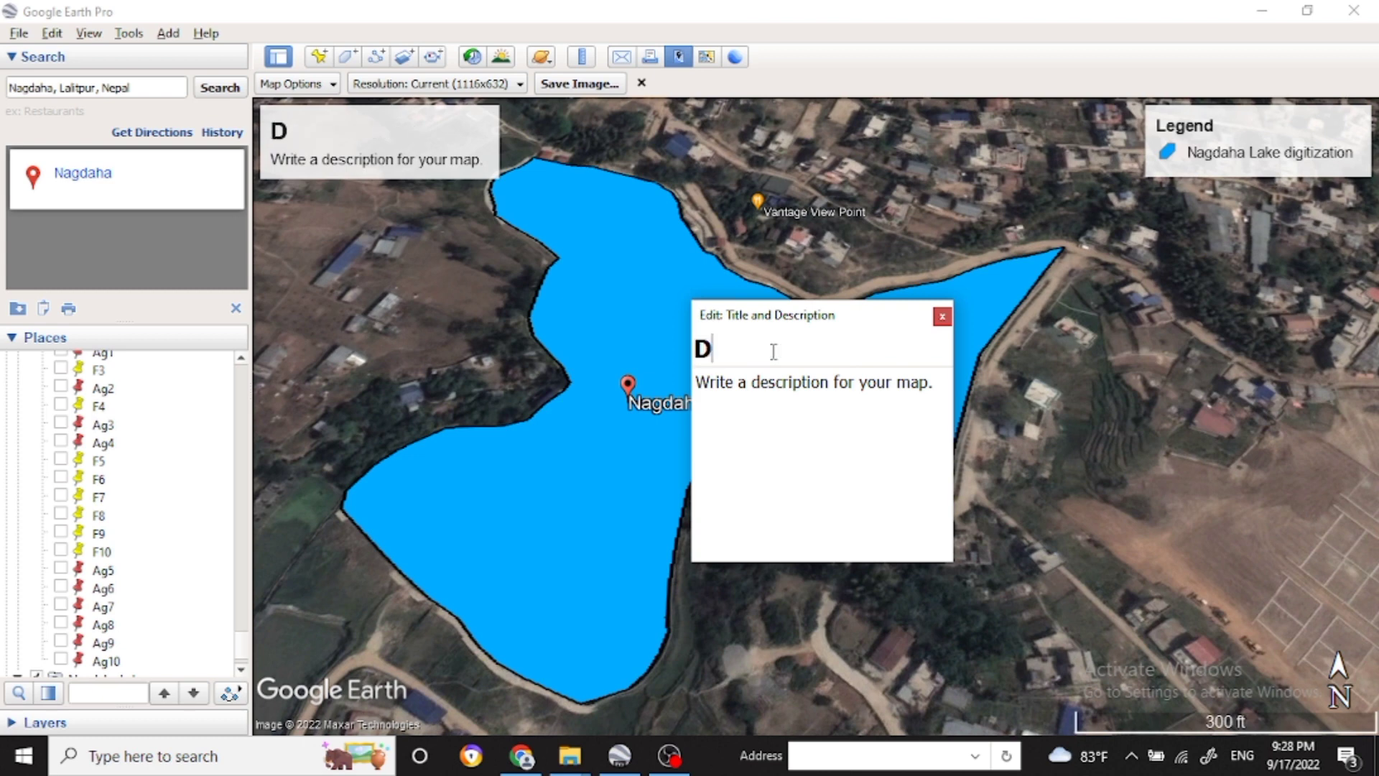
{"action": "type", "text": "igiti"}
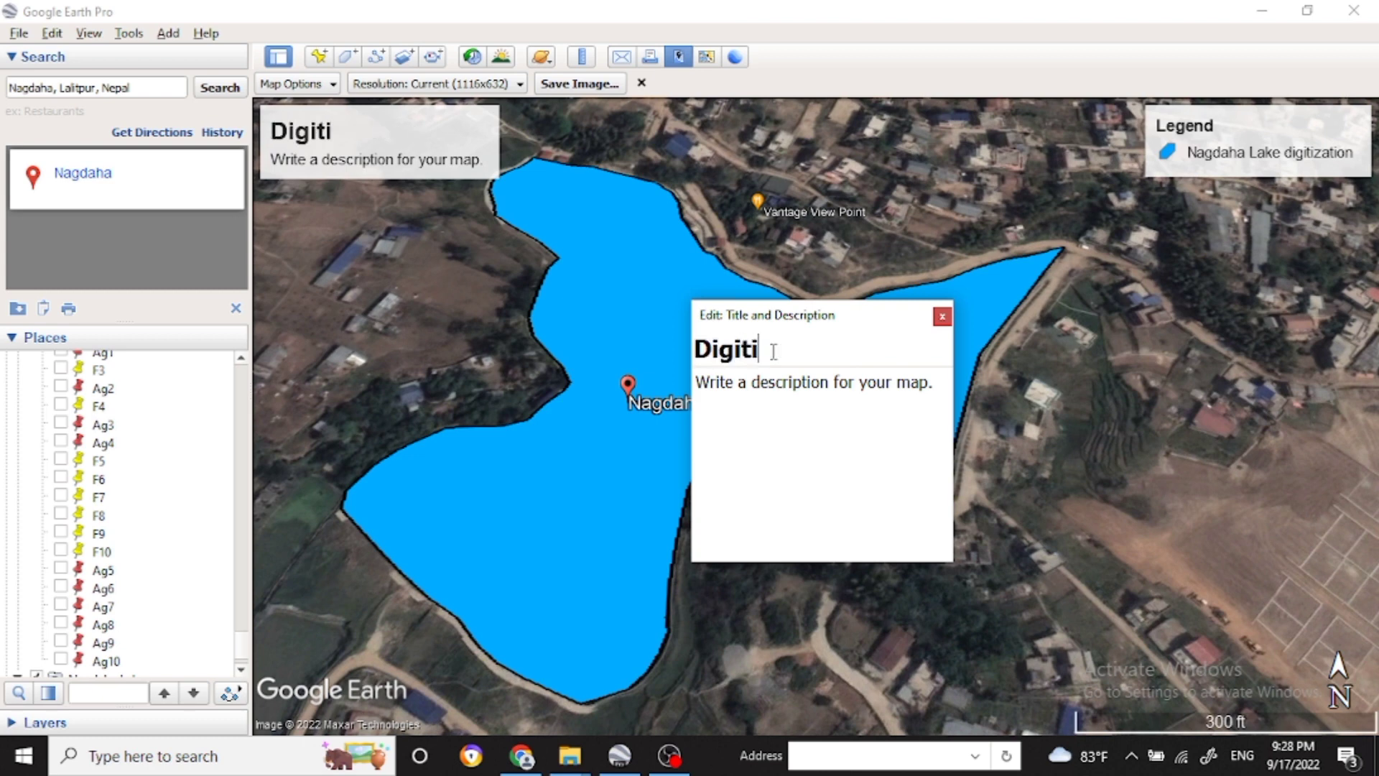
{"action": "type", "text": "zatio"}
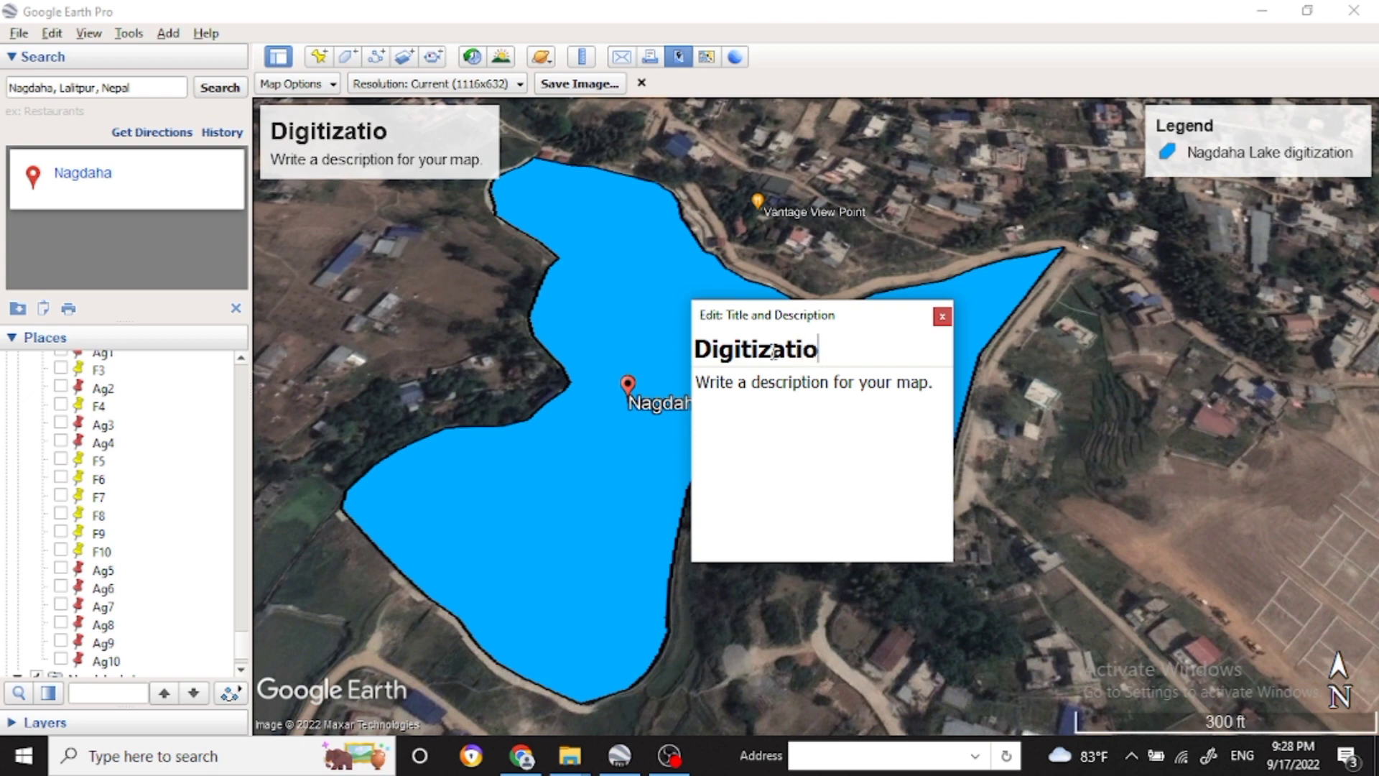
{"action": "type", "text": "n work"}
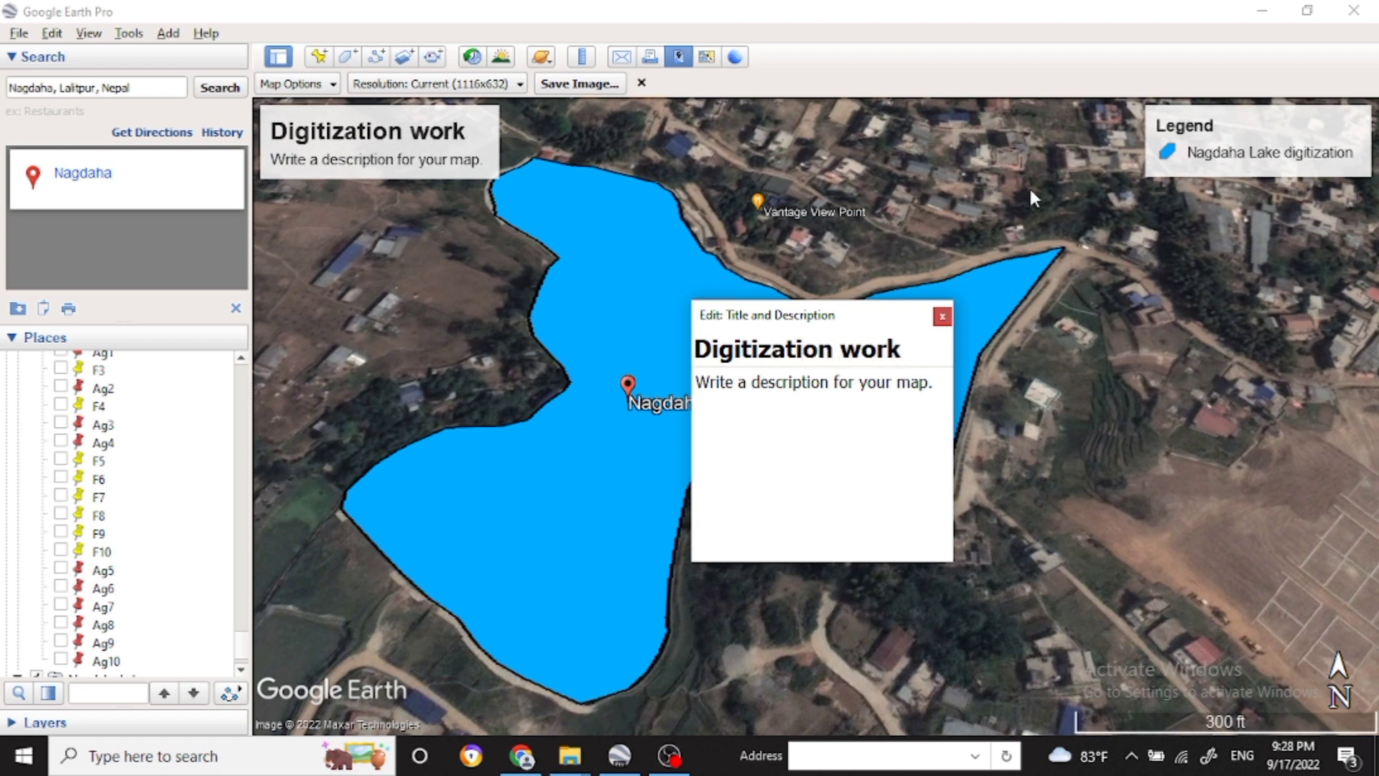
{"action": "left_click", "coordinate": [861, 394]}
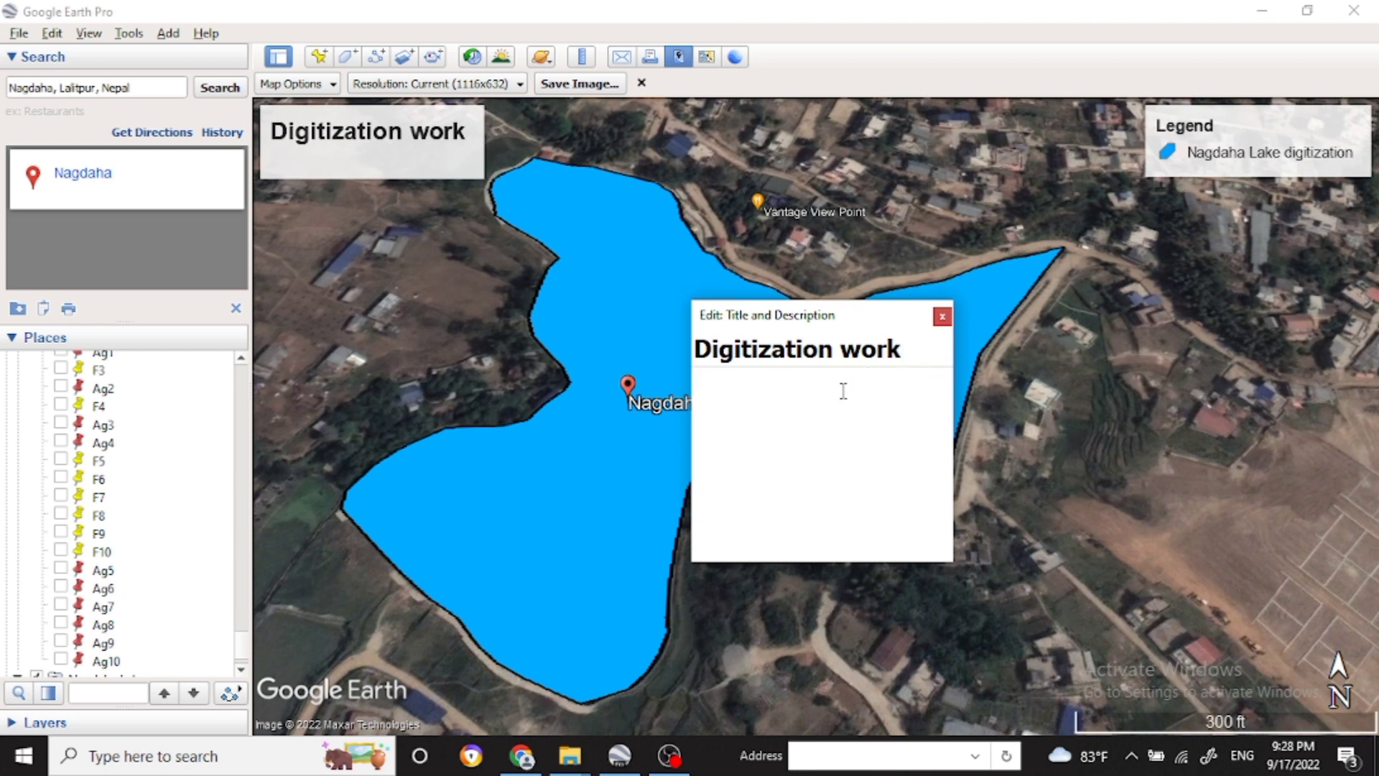
{"action": "left_click", "coordinate": [941, 316]}
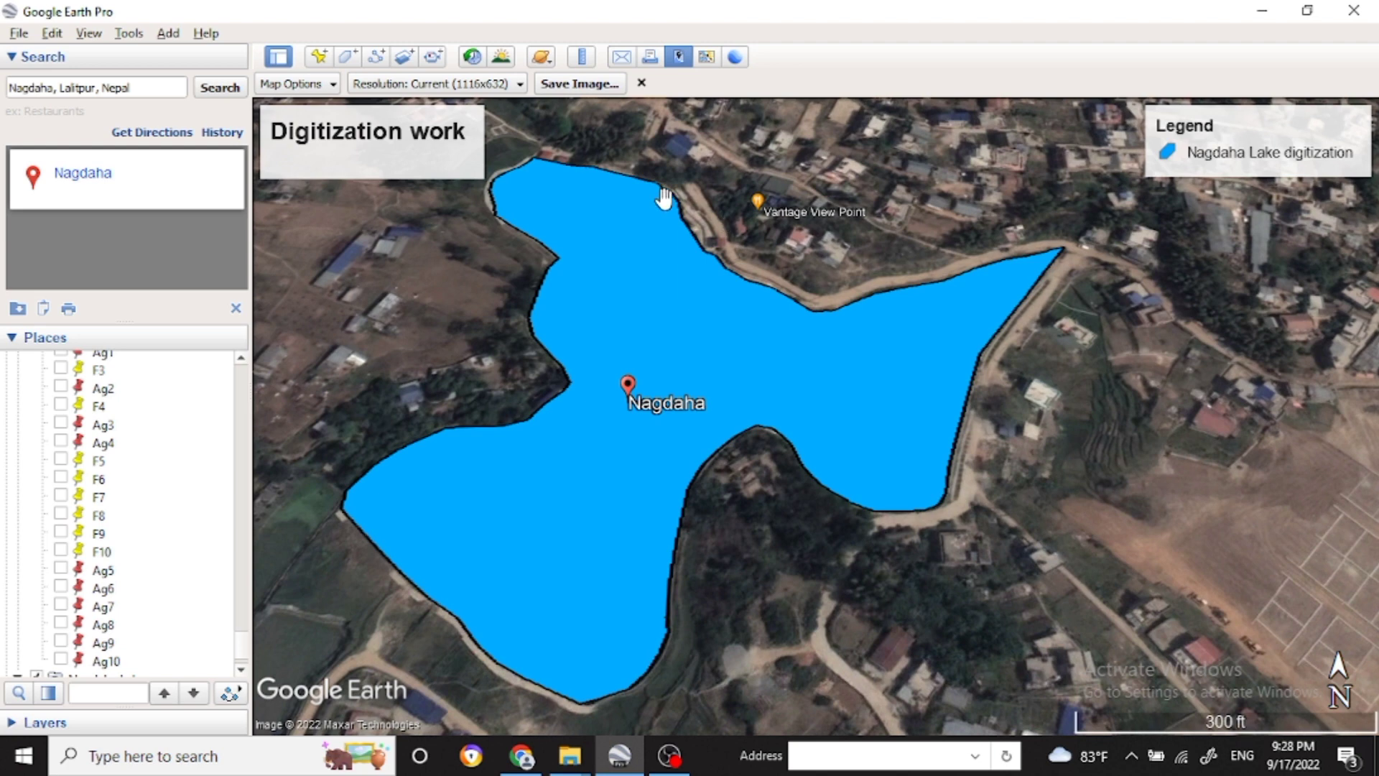
Save the map image as a JPEG named nagdaha lake google earth in the Map file folder
{"action": "left_click", "coordinate": [582, 85]}
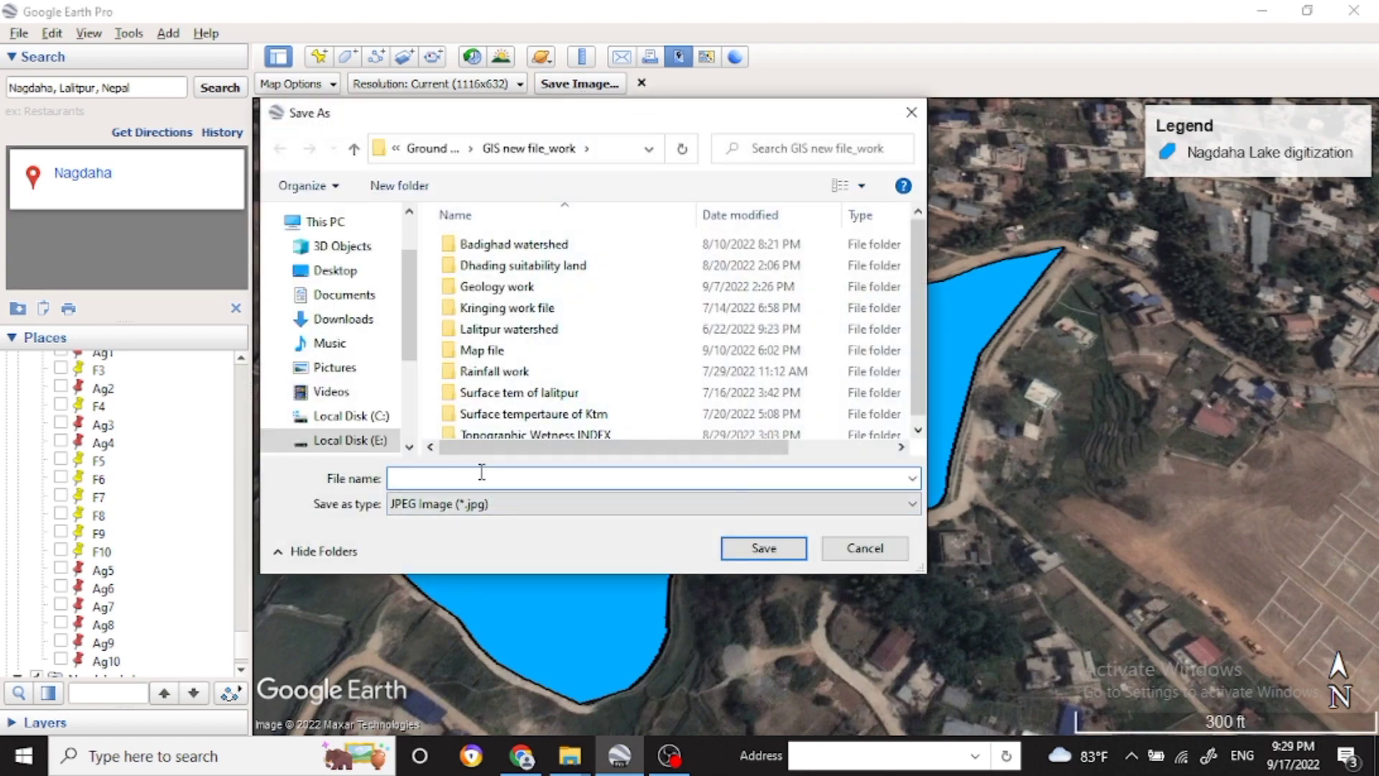
{"action": "type", "text": "nagdaha la"}
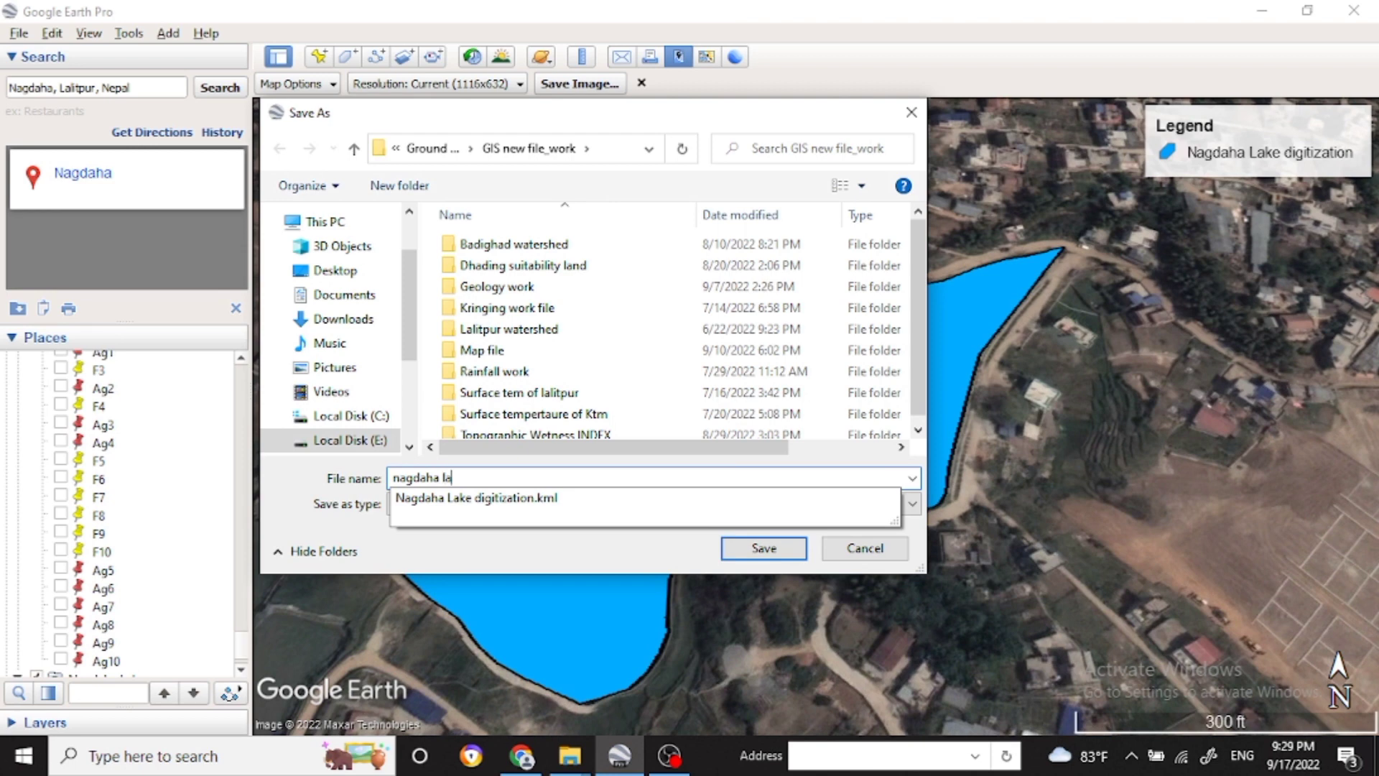
{"action": "type", "text": "ke g"}
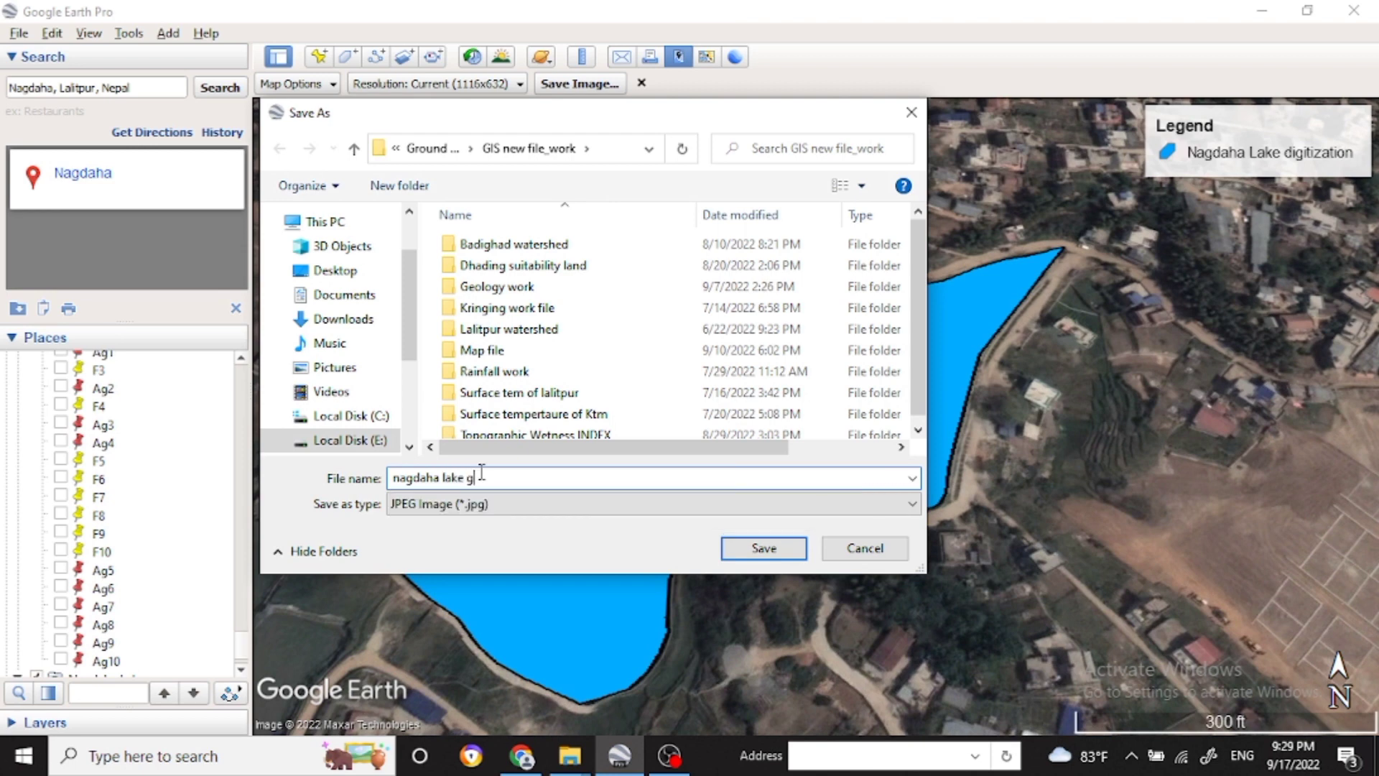
{"action": "type", "text": "oogle earth"}
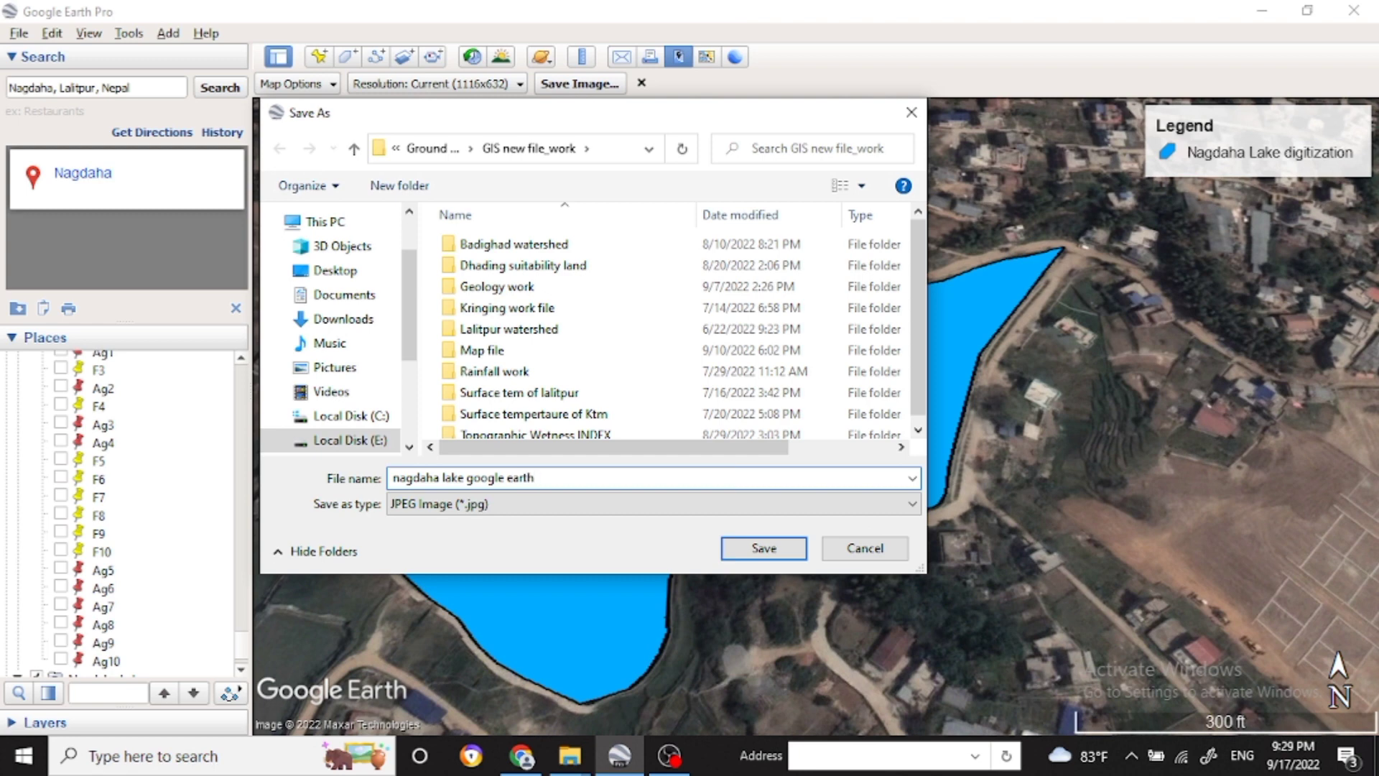
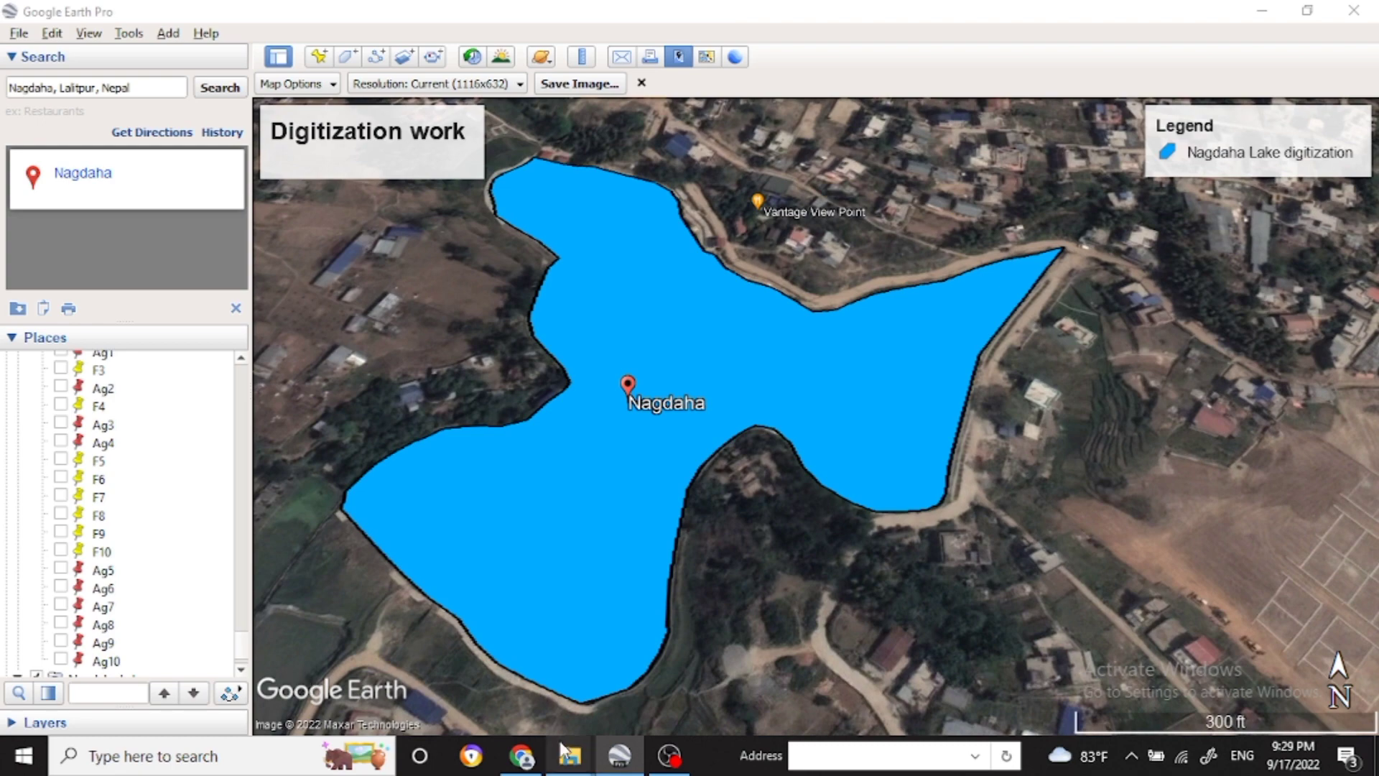
In File Explorer, open the nagdaha lake google earth image from Ground water quality files > GIS new file_work > Map file on drive E
{"action": "left_click", "coordinate": [460, 657]}
{"action": "left_click", "coordinate": [110, 497]}
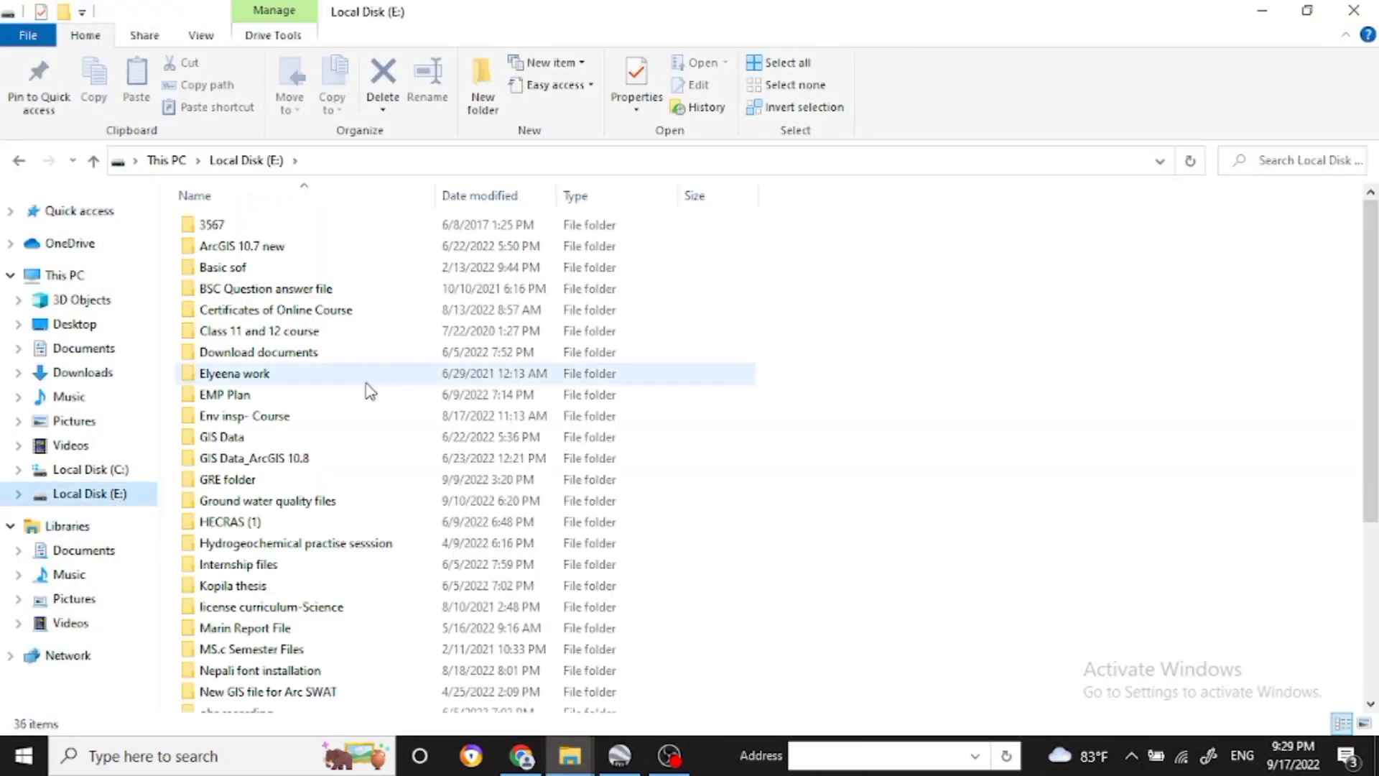
{"action": "double_click", "coordinate": [282, 501]}
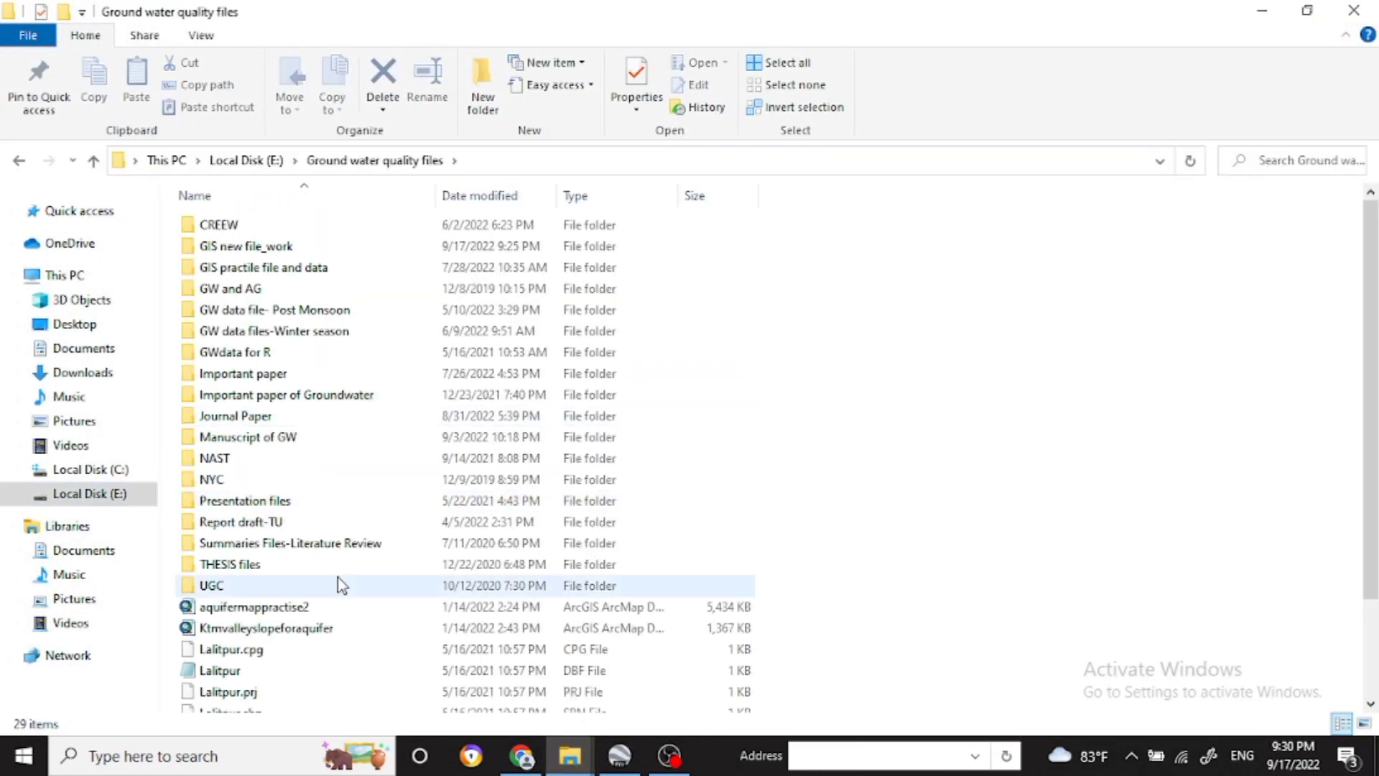
{"action": "double_click", "coordinate": [244, 246]}
{"action": "double_click", "coordinate": [230, 331]}
{"action": "left_click", "coordinate": [1206, 382]}
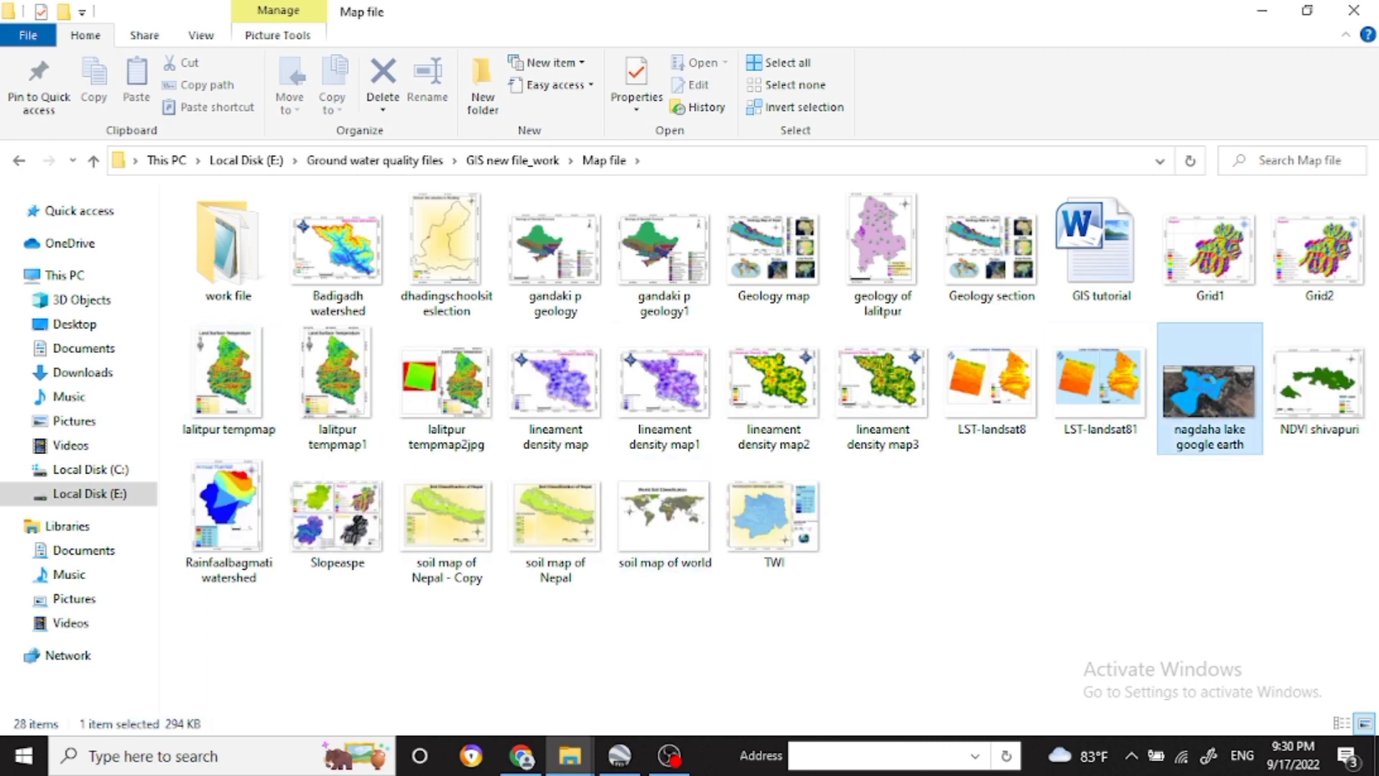
{"action": "double_click", "coordinate": [1205, 393]}
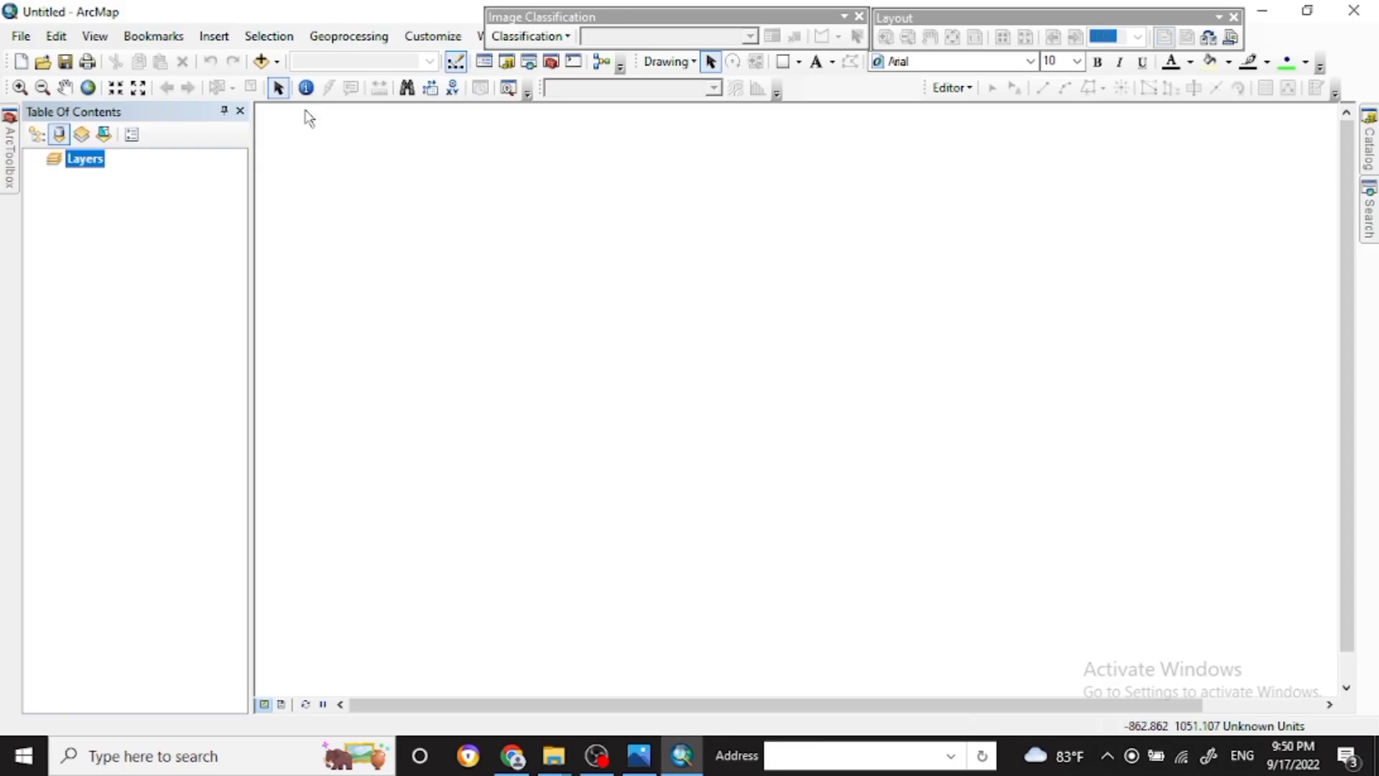
Open the KML To Layer tool from the From KML toolset of the Conversion Tools in ArcToolbox
{"action": "left_click", "coordinate": [551, 61]}
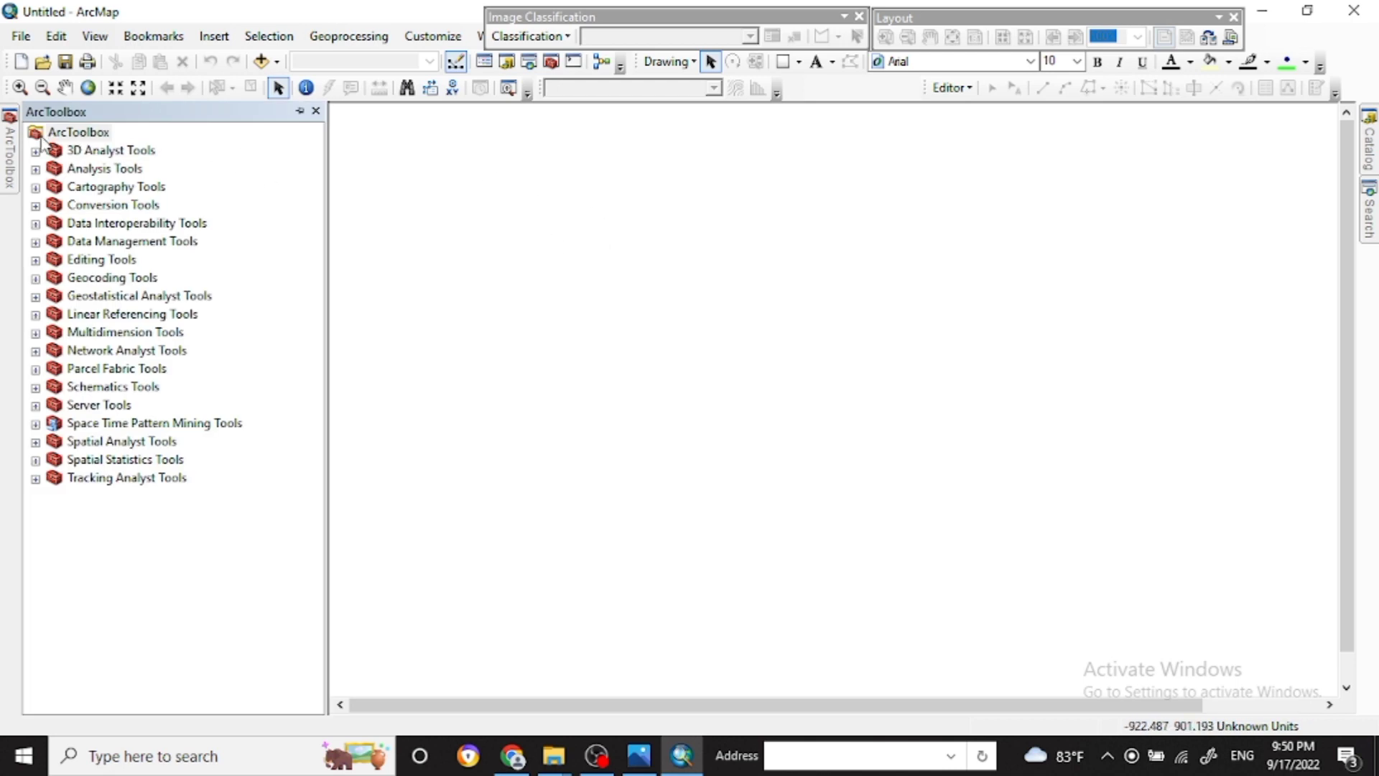
{"action": "left_click", "coordinate": [35, 206]}
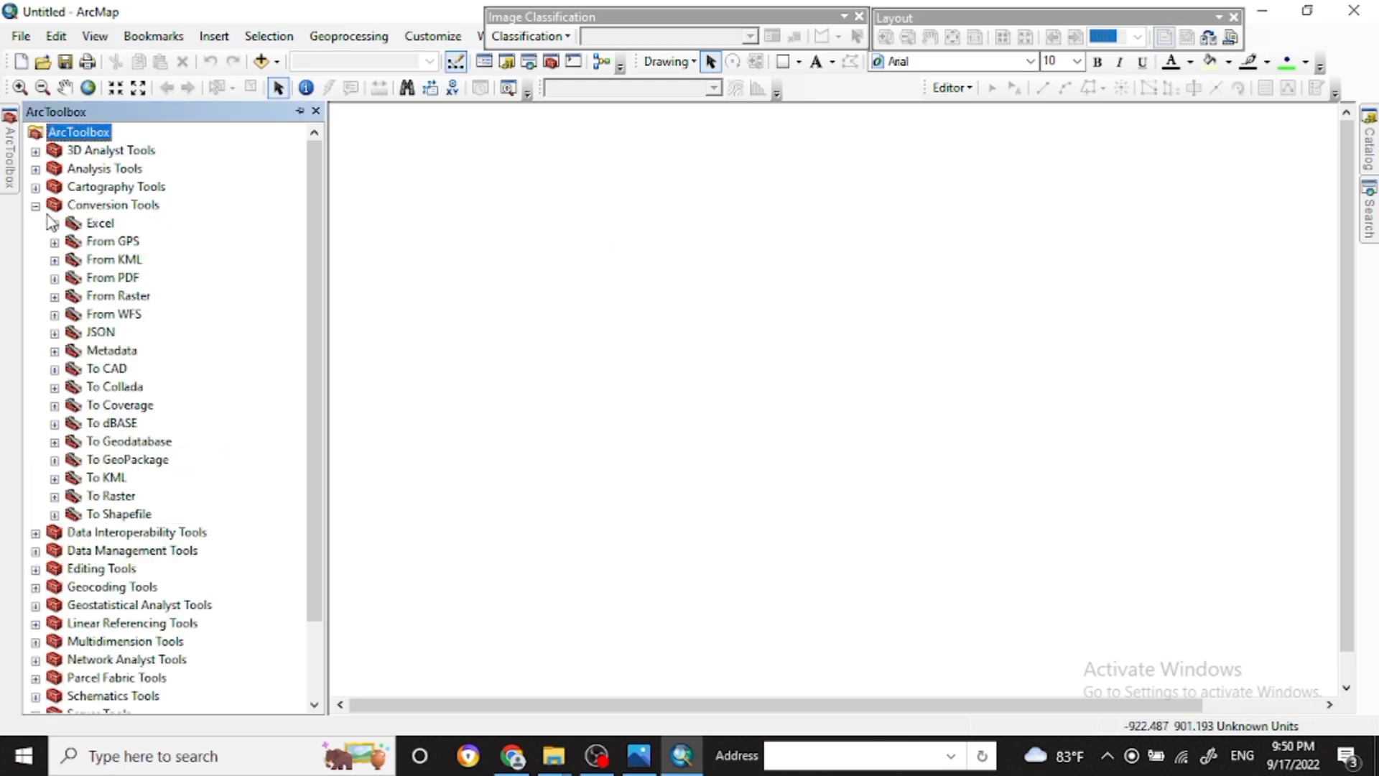
{"action": "left_click", "coordinate": [55, 260]}
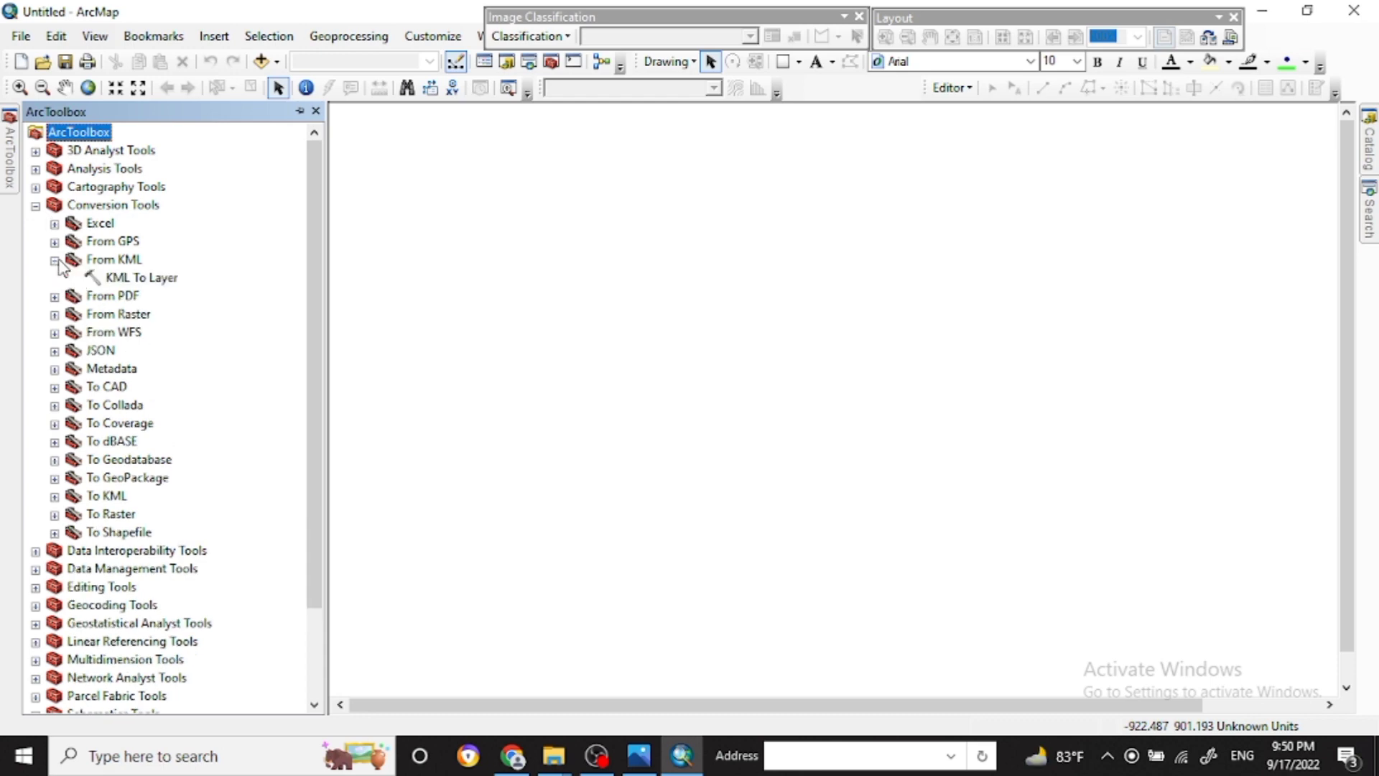
{"action": "left_click", "coordinate": [163, 278]}
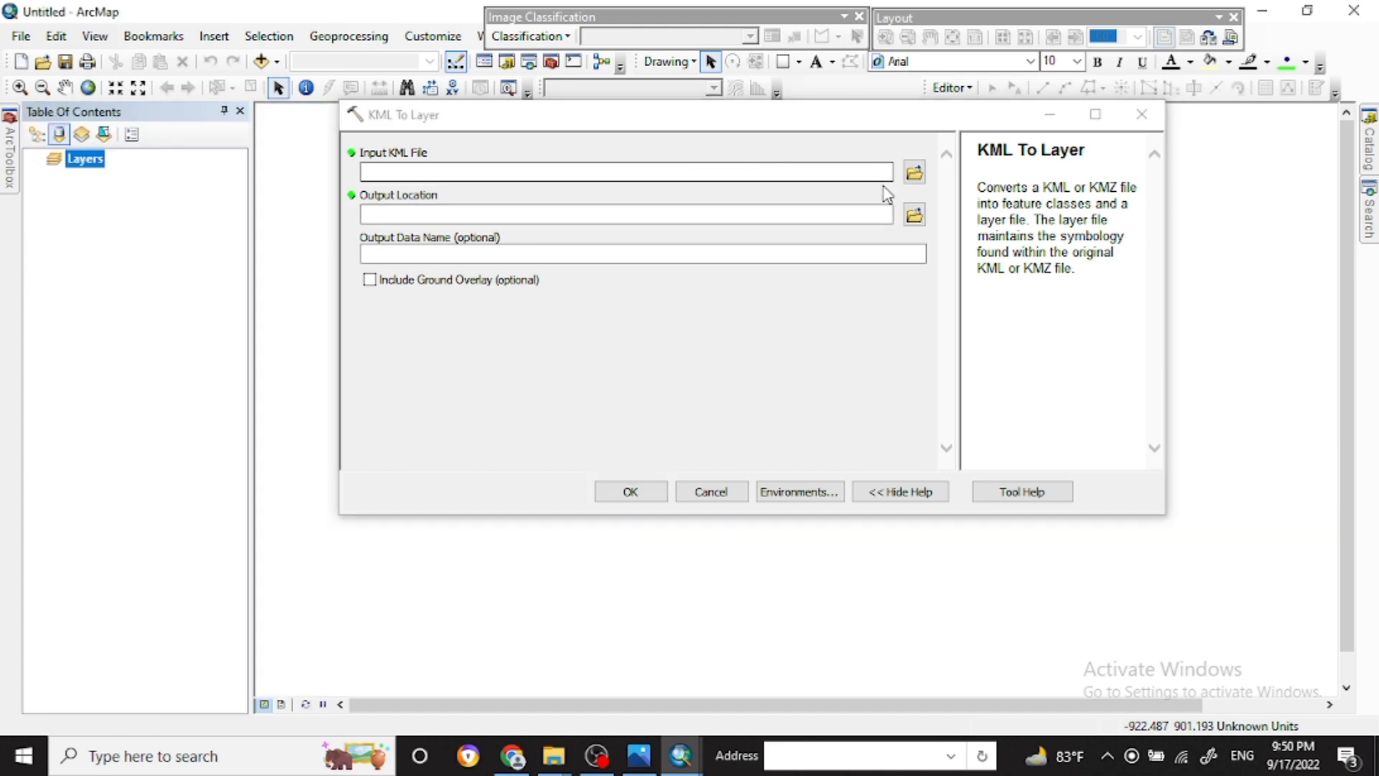
Convert Nagdaha Lake digitization.kml from Ground water quality files > GIS new file_work on drive E to a layer, keeping the default output location
{"action": "left_click", "coordinate": [913, 175]}
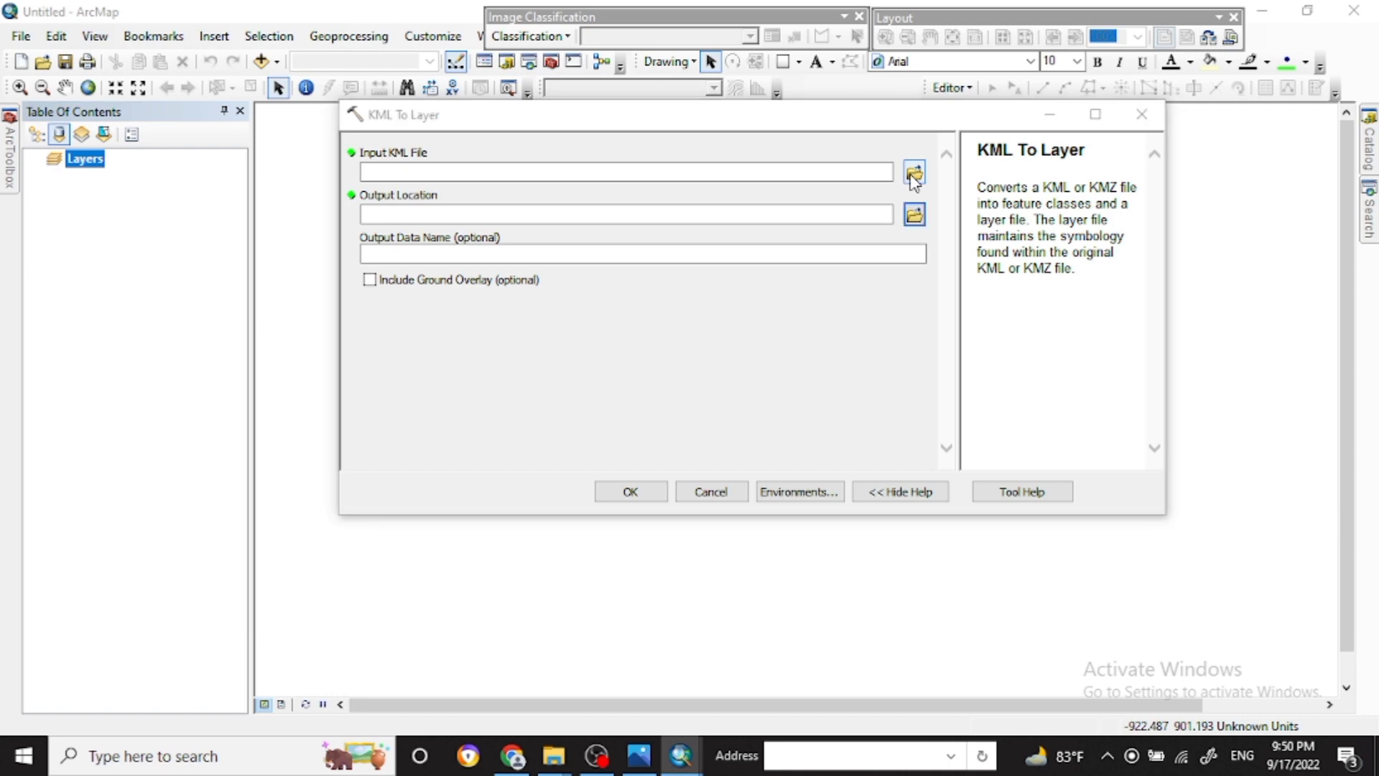
{"action": "left_click", "coordinate": [913, 173]}
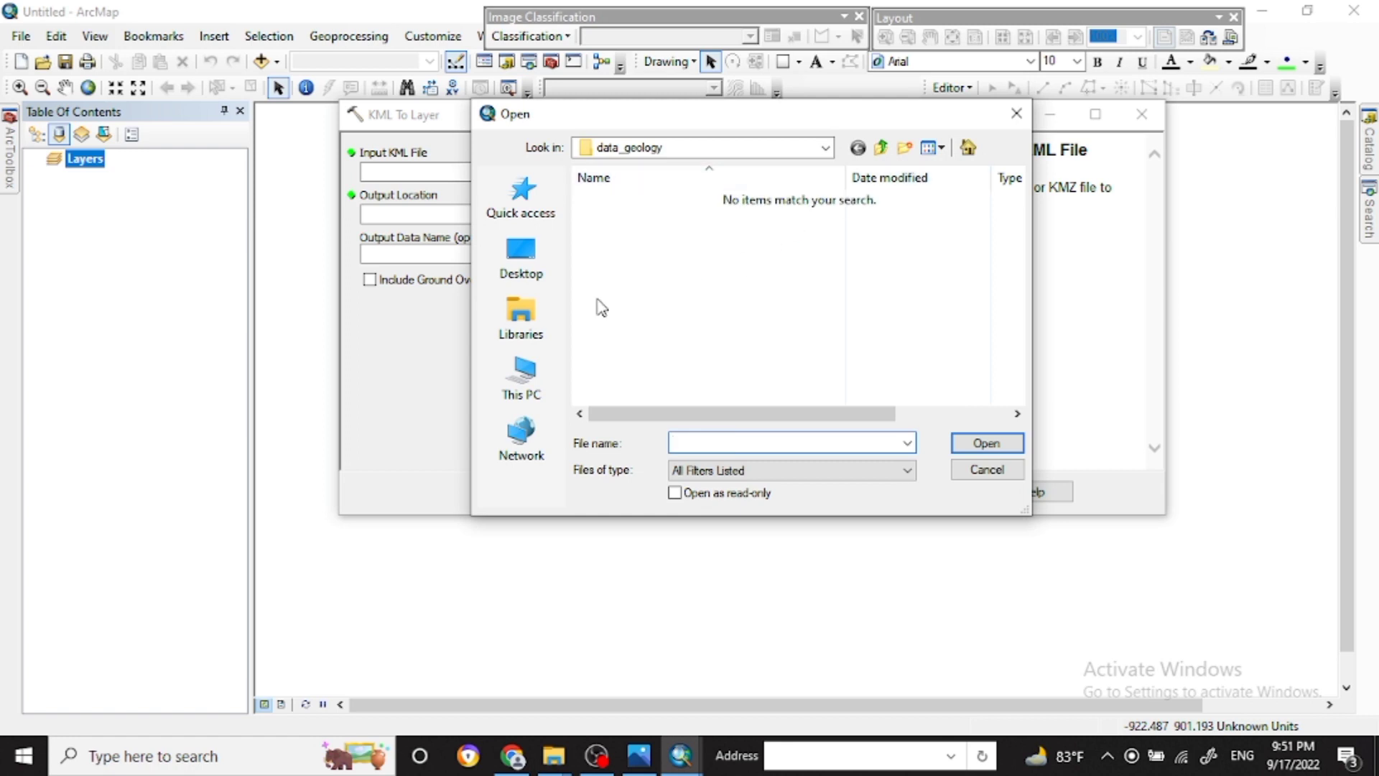
{"action": "left_click", "coordinate": [531, 379]}
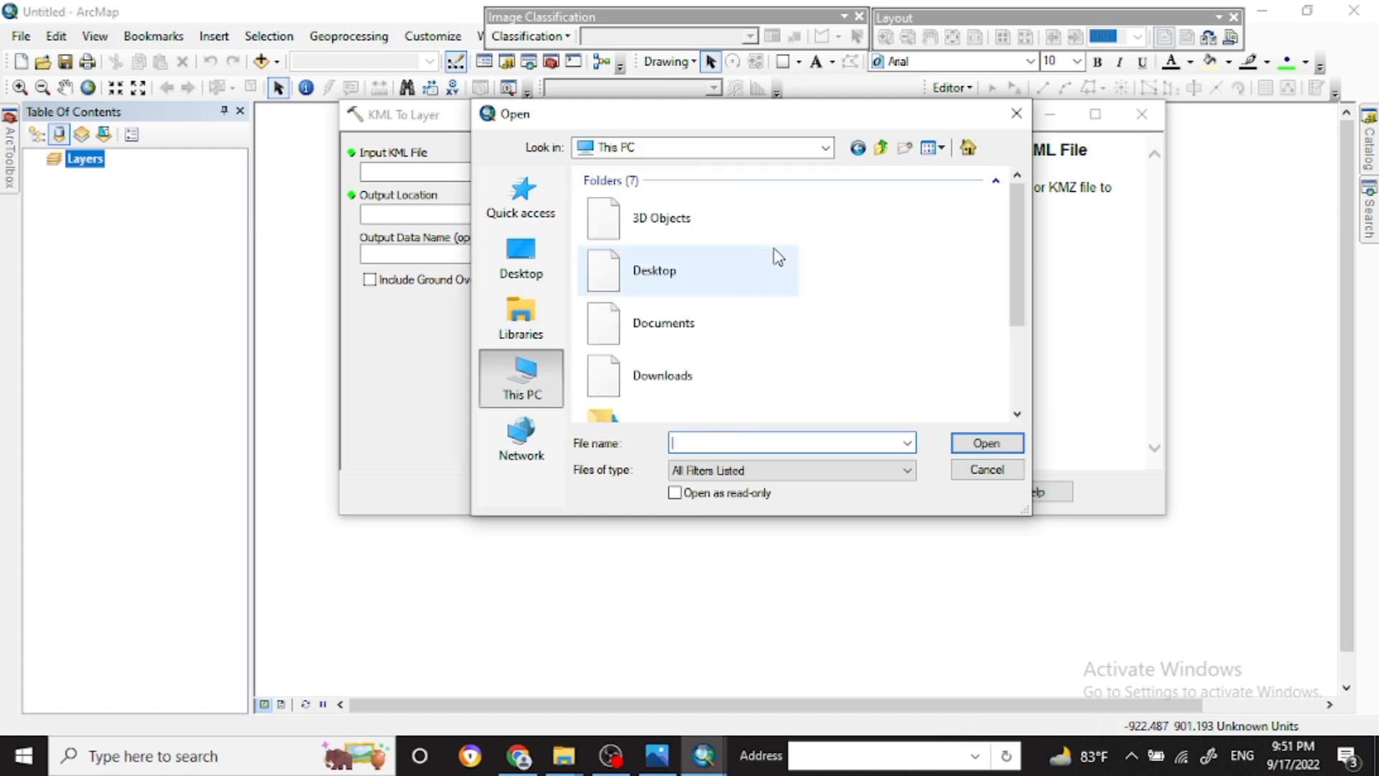
{"action": "left_click_drag", "start_coordinate": [1016, 189], "coordinate": [1041, 346]}
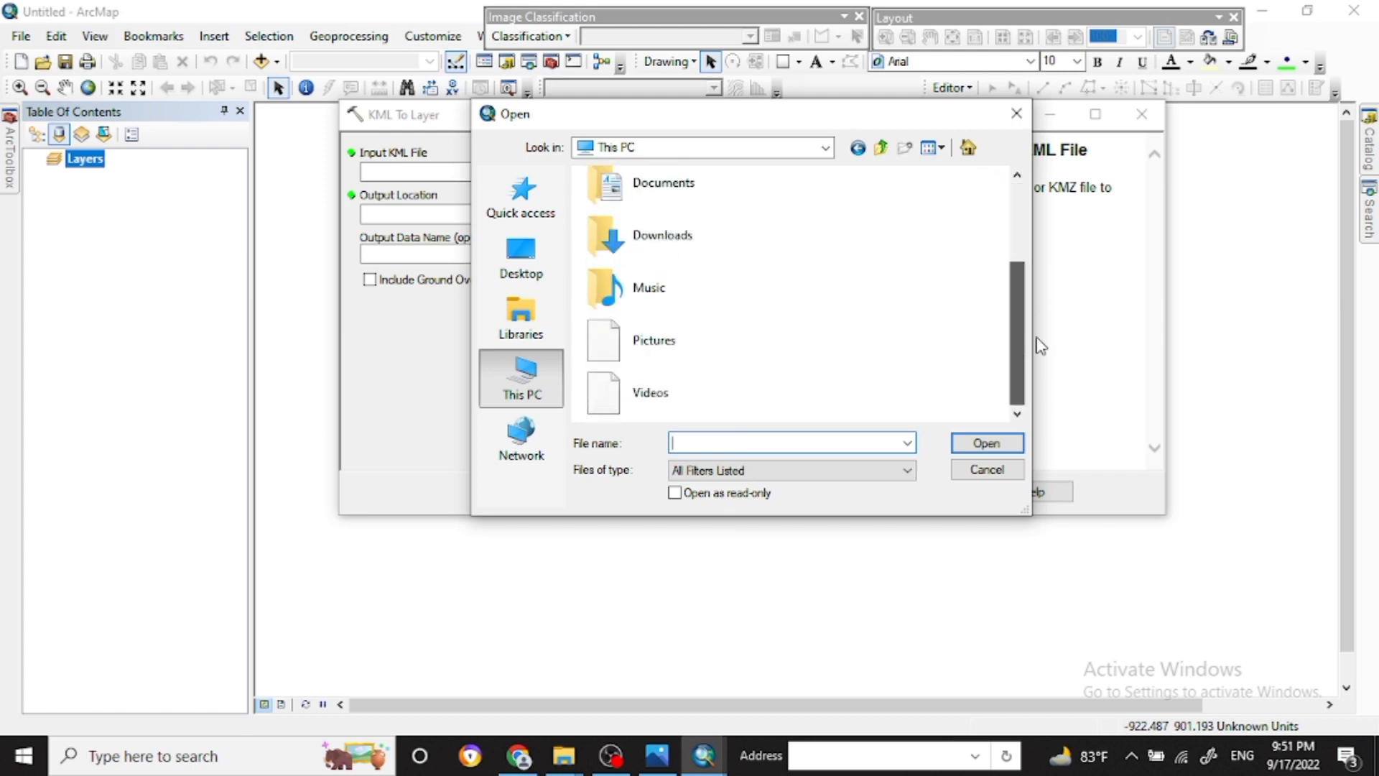
{"action": "scroll", "coordinate": [716, 345], "scroll_direction": "down", "scroll_amount": 3}
{"action": "double_click", "coordinate": [716, 384]}
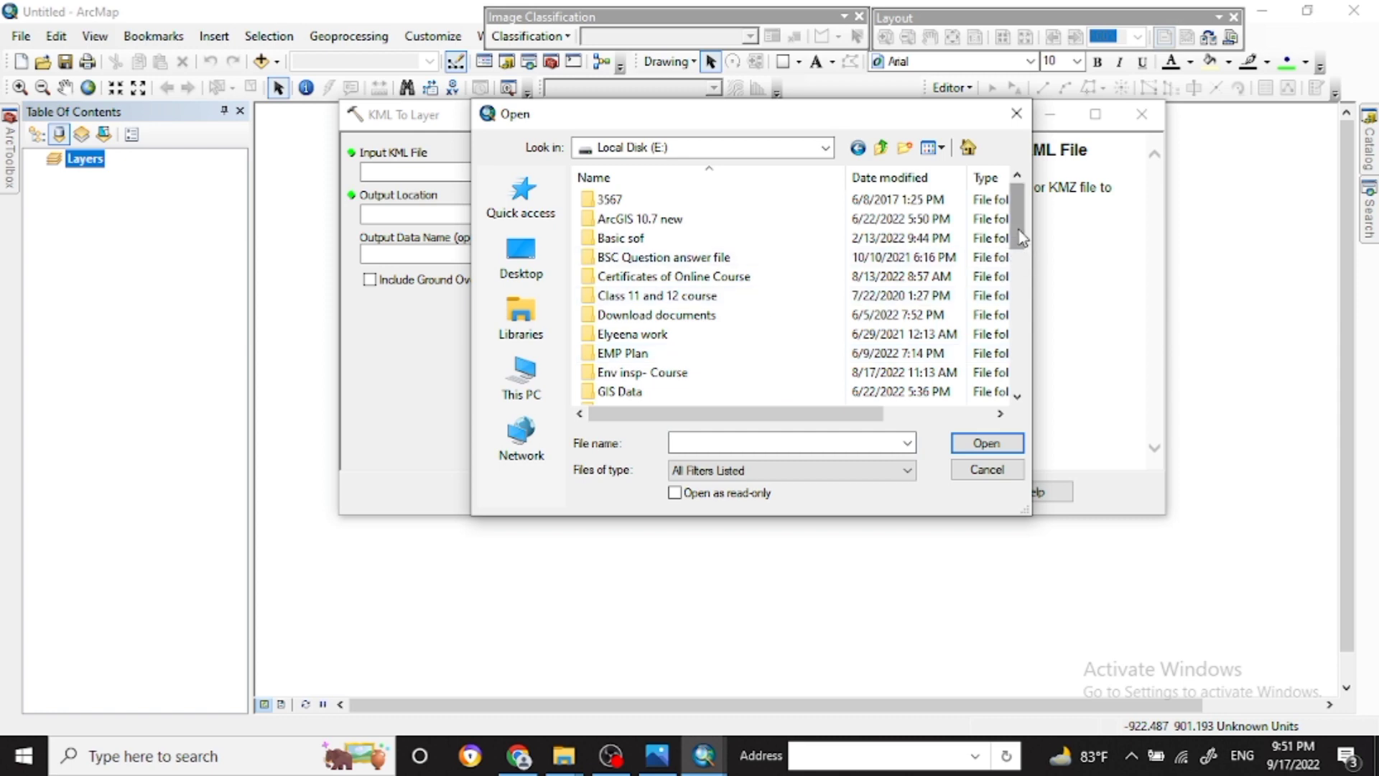
{"action": "left_click_drag", "start_coordinate": [1020, 237], "coordinate": [1020, 265]}
{"action": "double_click", "coordinate": [689, 316]}
{"action": "double_click", "coordinate": [717, 219]}
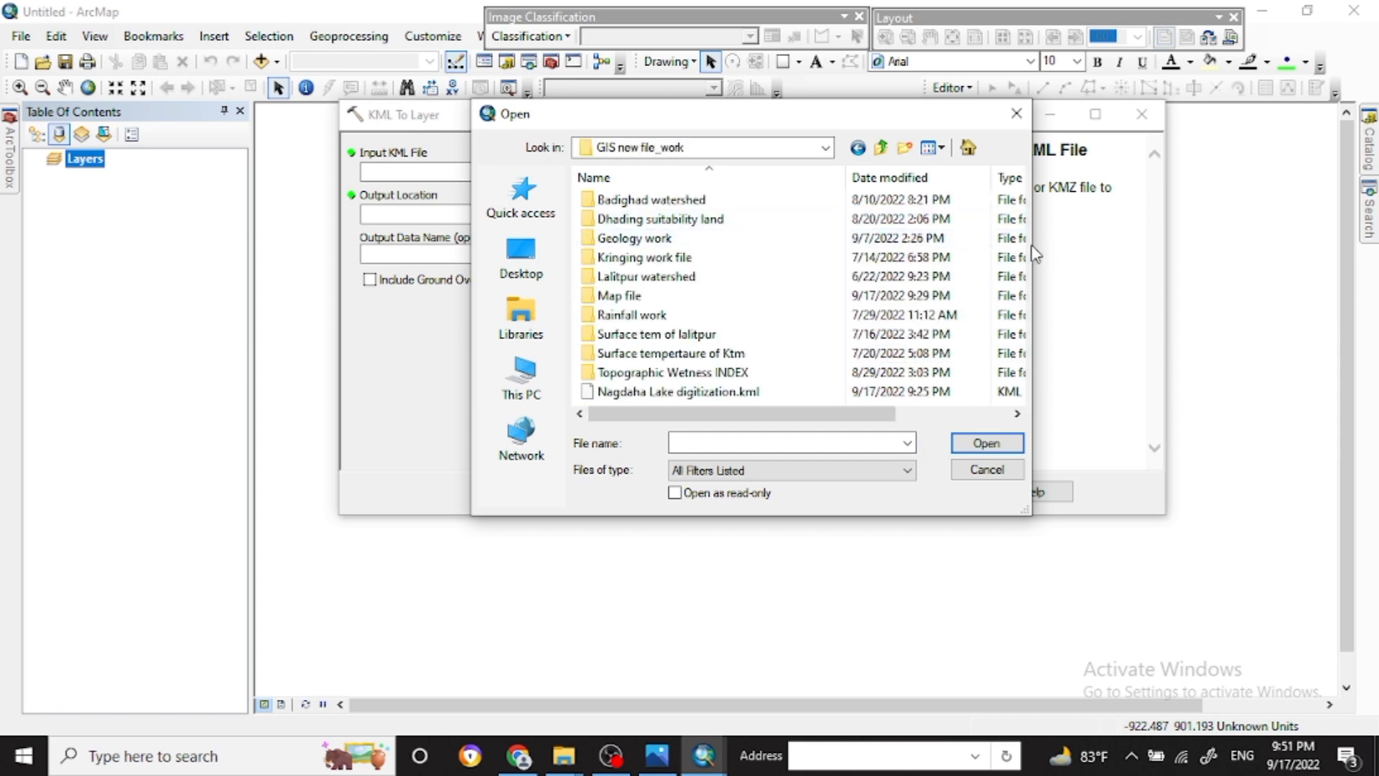
{"action": "left_click", "coordinate": [748, 392]}
{"action": "left_click", "coordinate": [983, 442]}
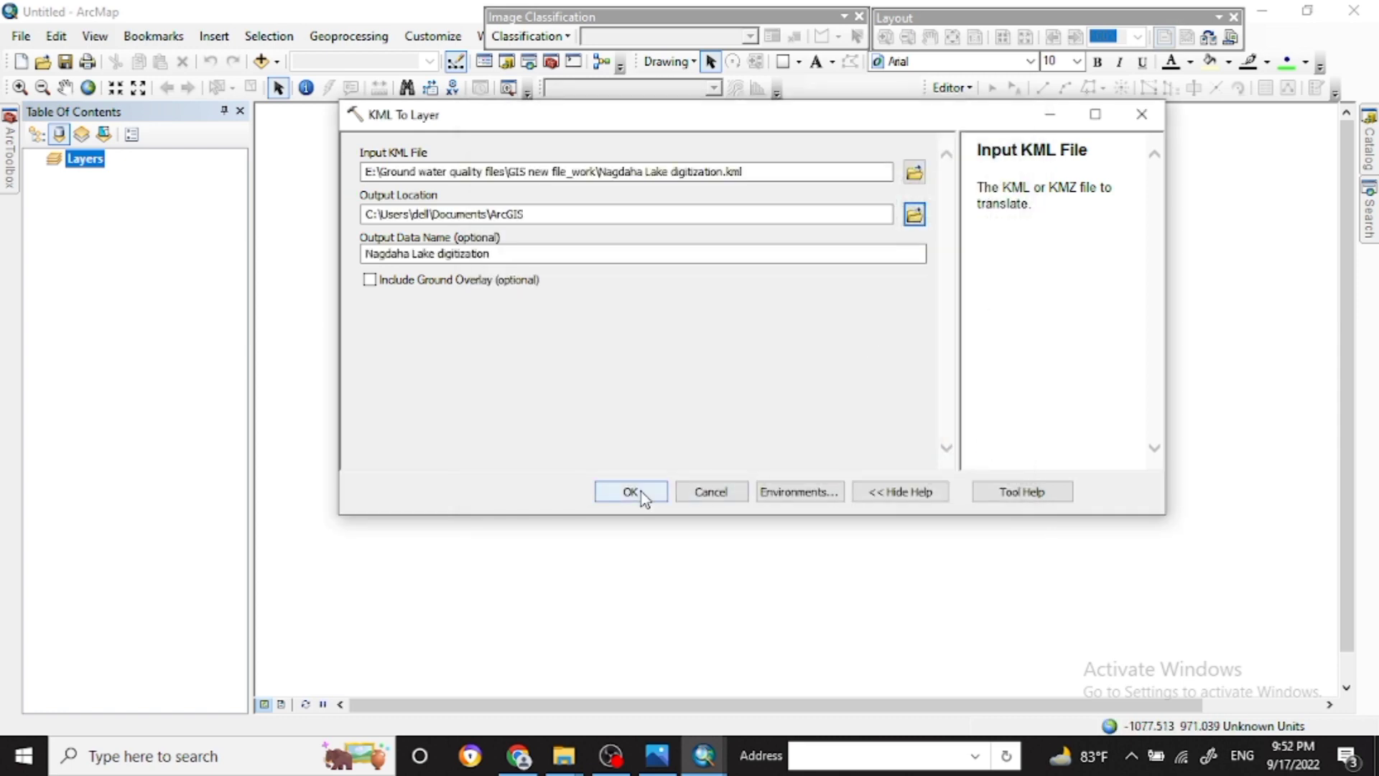
{"action": "left_click", "coordinate": [641, 497]}
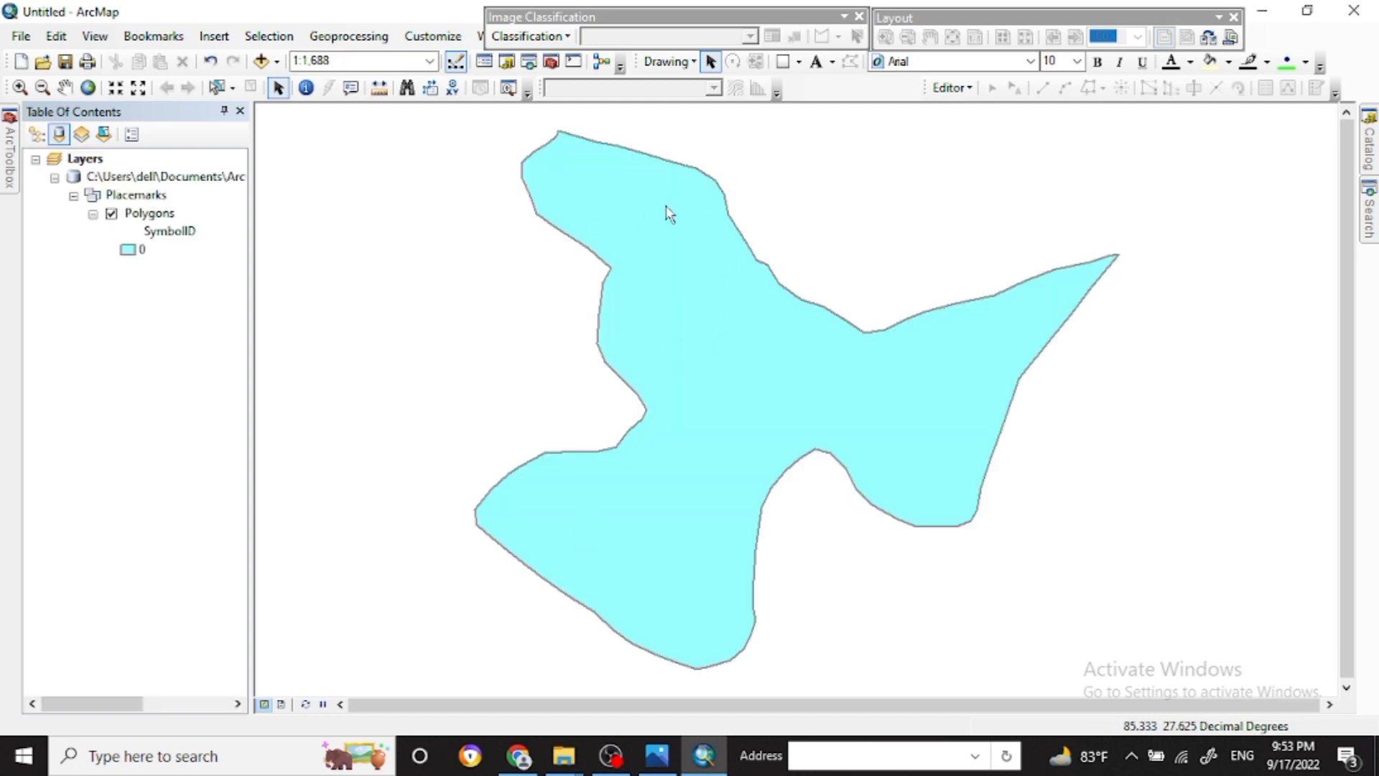
Apply a cyan fill and a black outline with width 1.50 to the lake polygon's symbol
{"action": "left_click", "coordinate": [127, 251]}
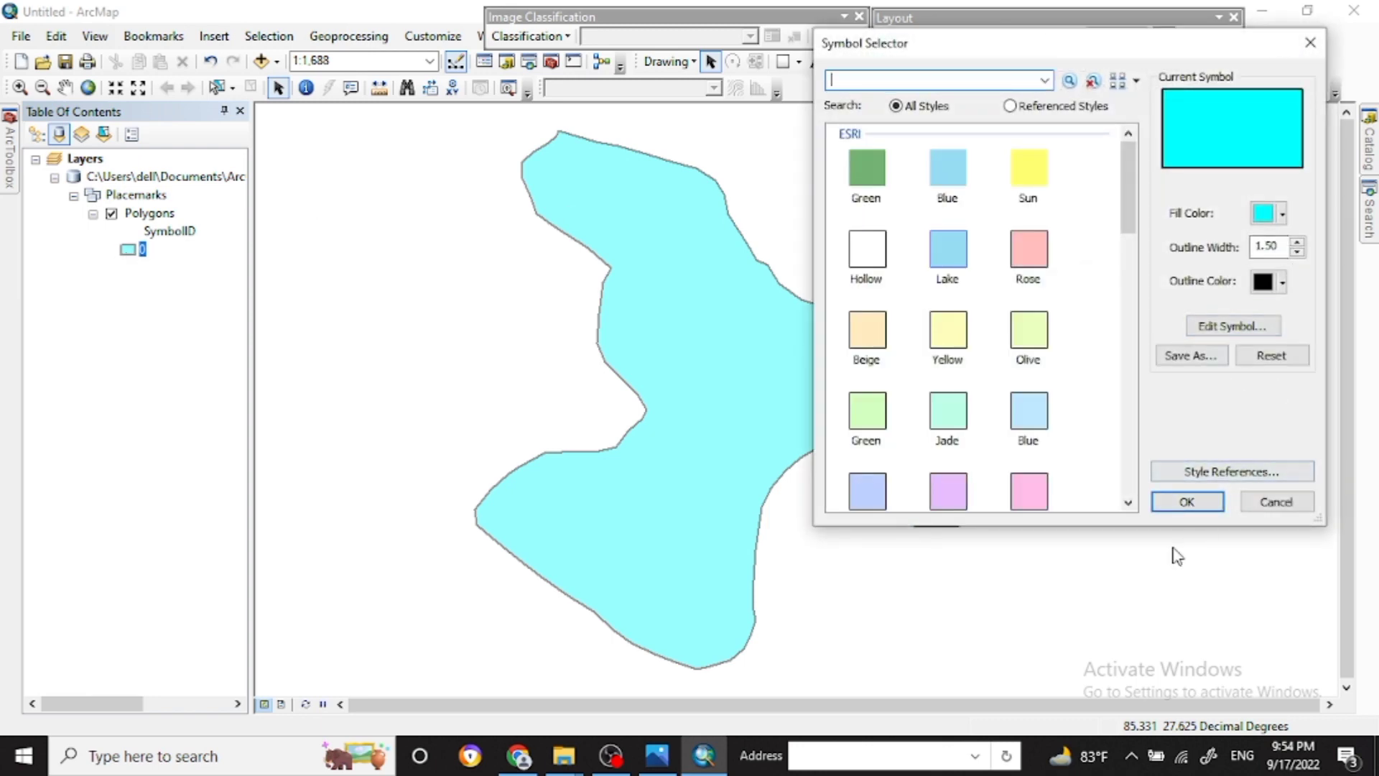
{"action": "left_click", "coordinate": [1180, 502]}
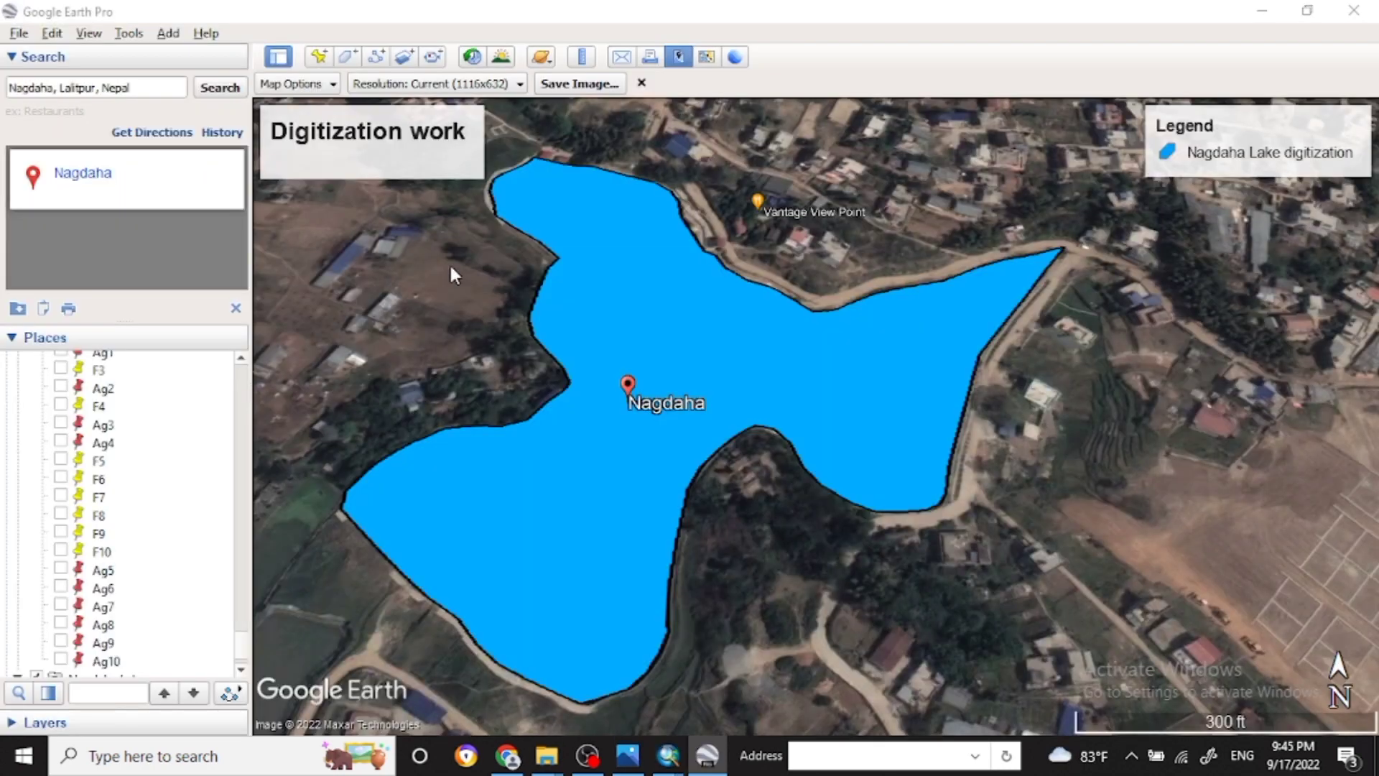
Switch to Google Earth Pro and open the map options of the Digitization work map
{"action": "left_click", "coordinate": [334, 86]}
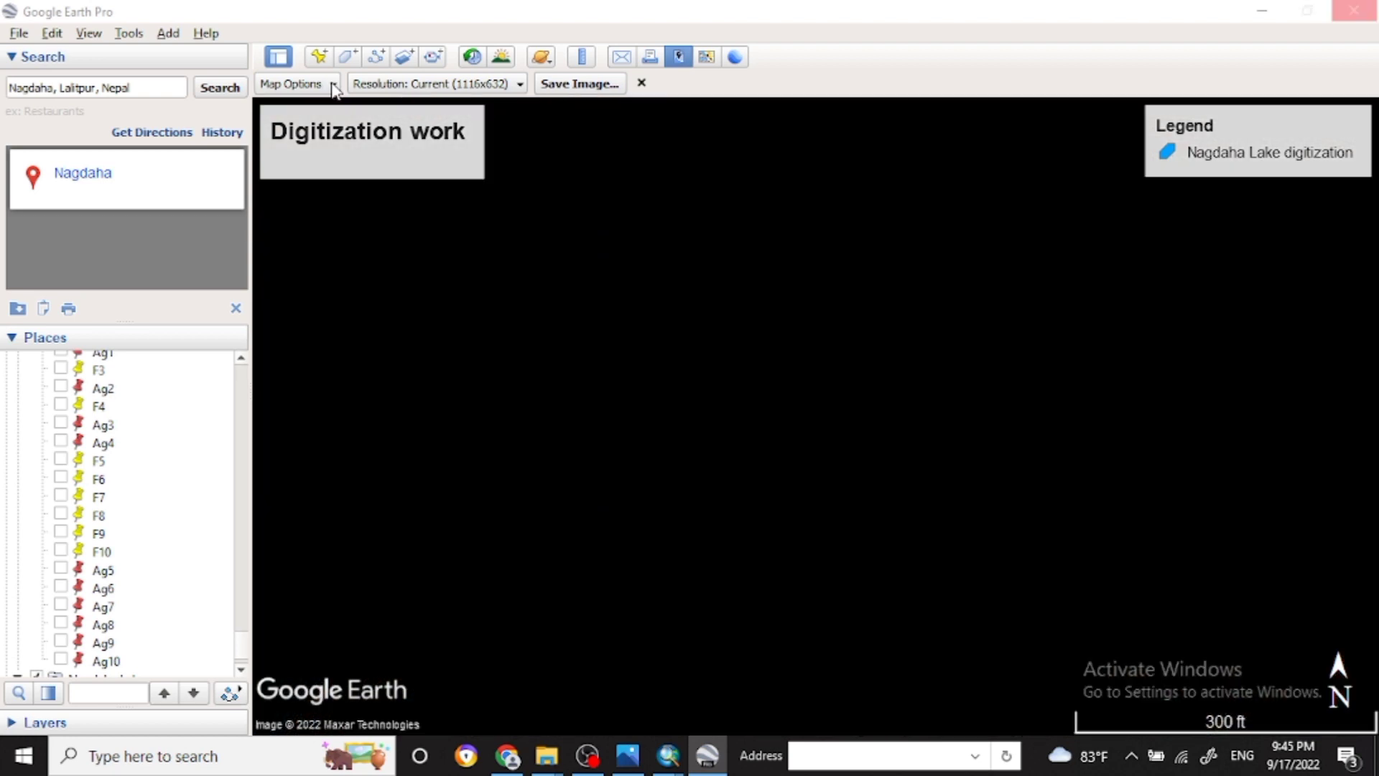